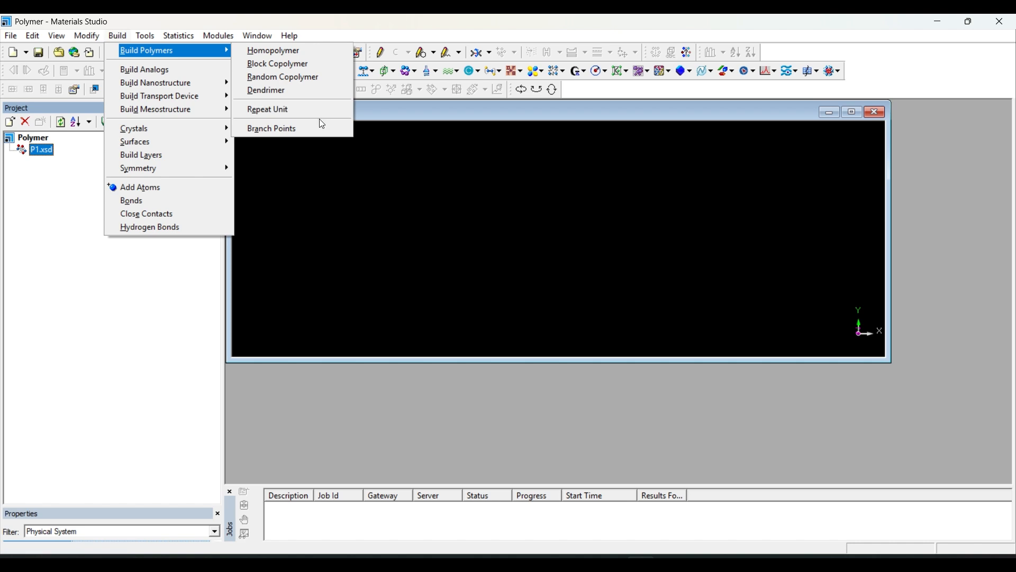
Step: Start the Homopolymer builder and choose propyl_methacrylate from the acrylates library as the repeat unit
left_click(303, 49)
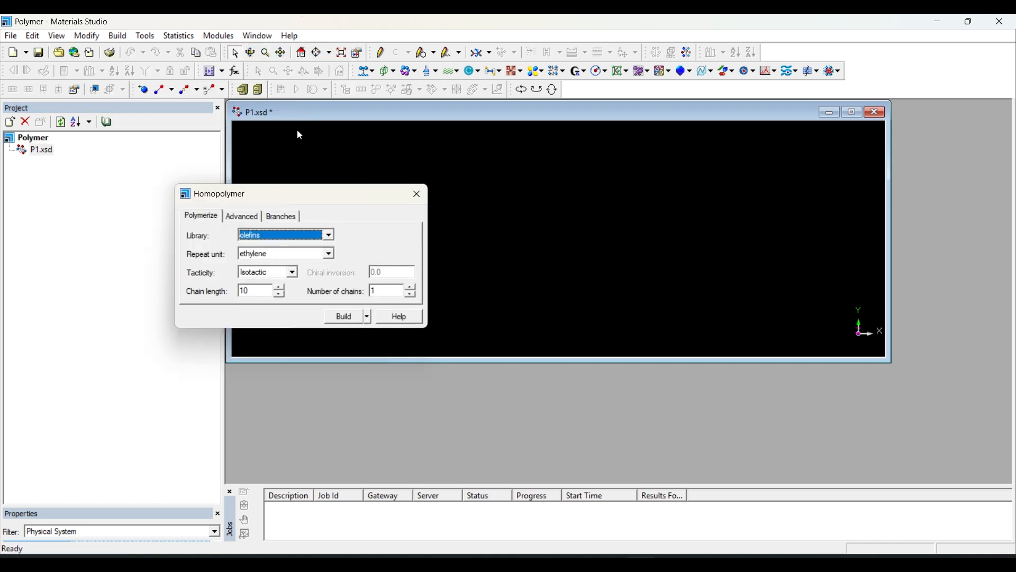
left_click_drag(295, 189, 285, 223)
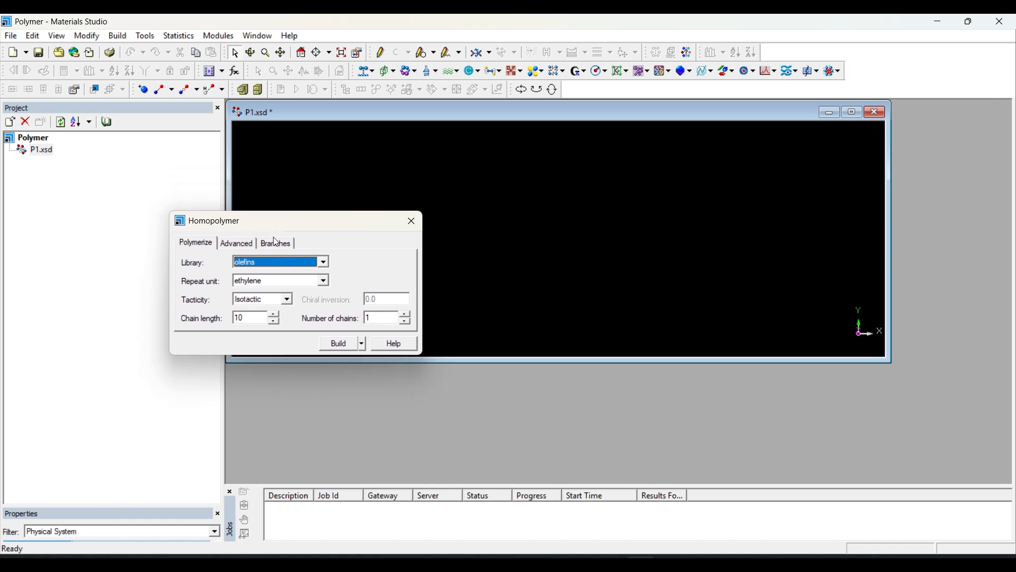
left_click(265, 262)
scroll(262, 296, "down", 2)
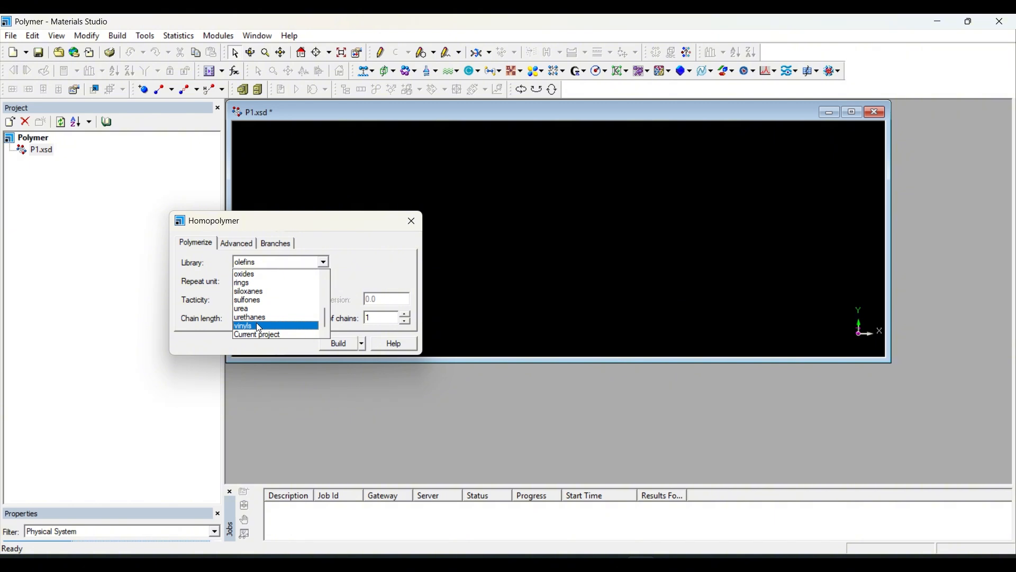
scroll(256, 283, "up", 5)
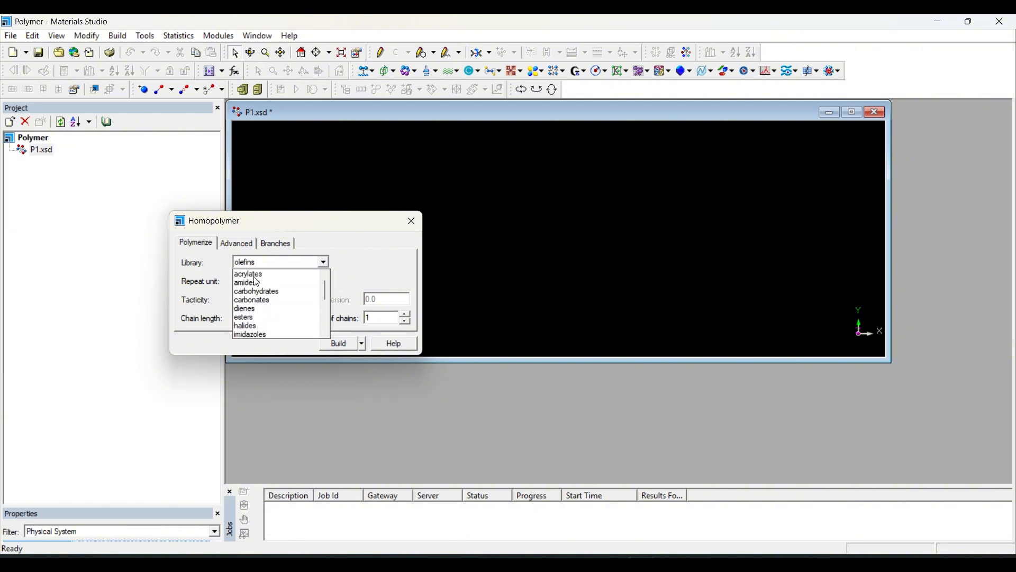
left_click(260, 275)
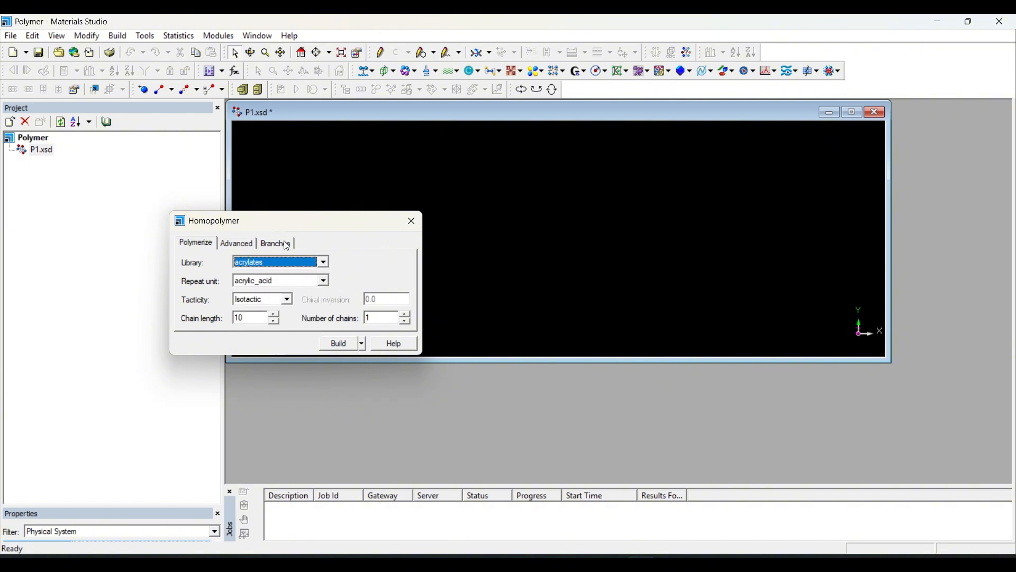
left_click(302, 284)
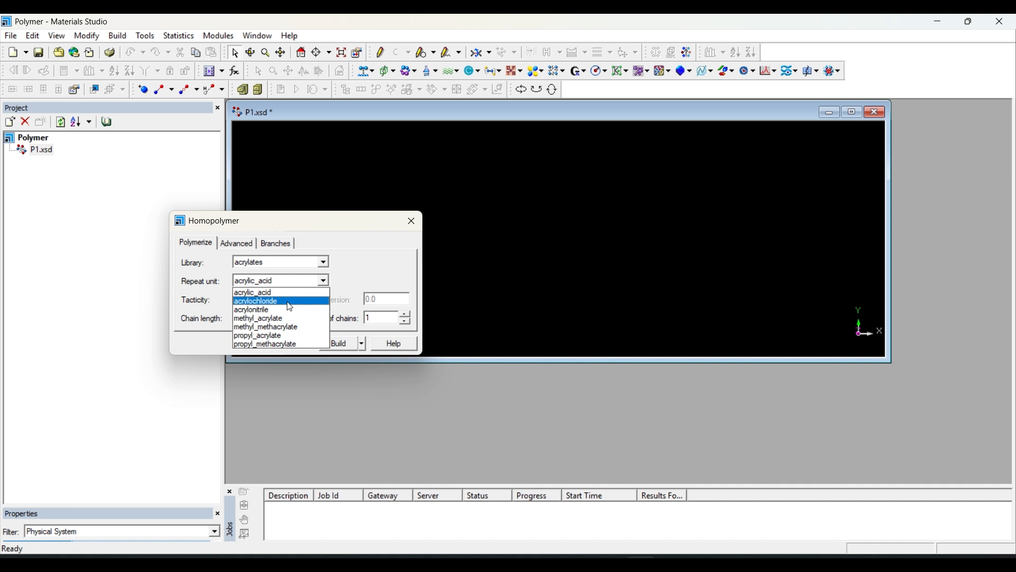
left_click(291, 344)
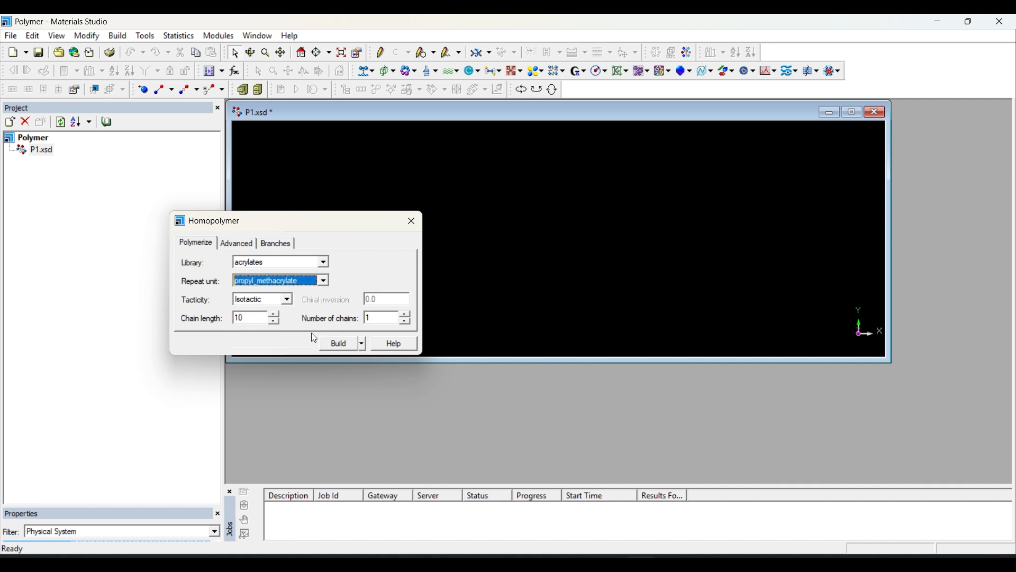
Step: Build the homopolymer with Atactic tacticity, a chain length of 5 and 2 chains
left_click(263, 300)
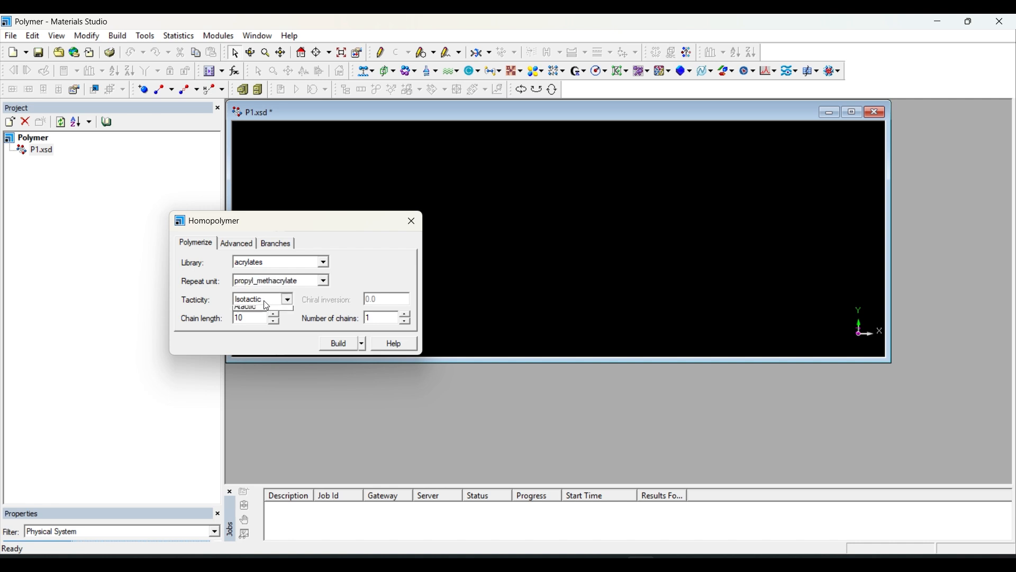
left_click(275, 327)
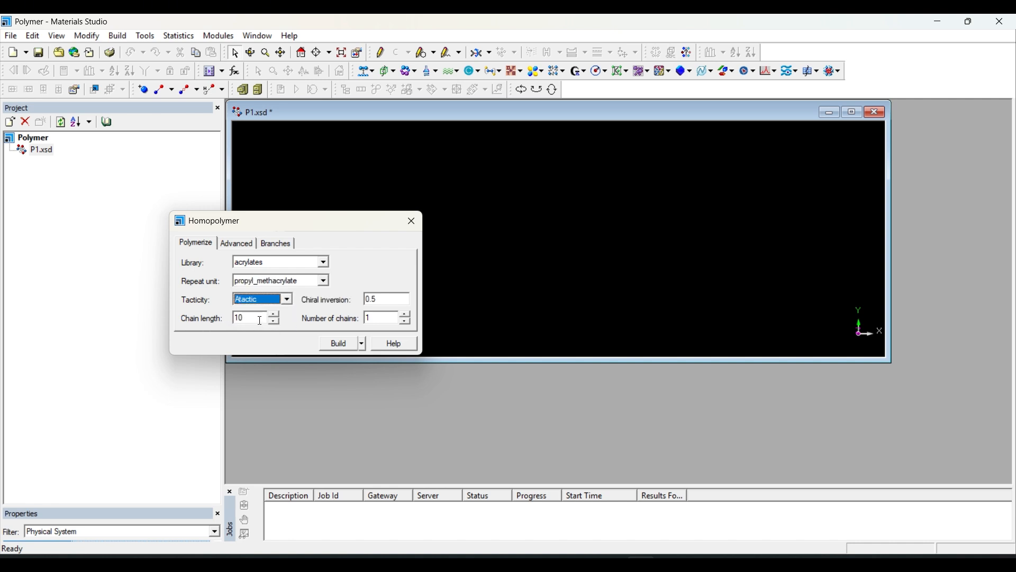
left_click(275, 322)
left_click(274, 323)
left_click(273, 323)
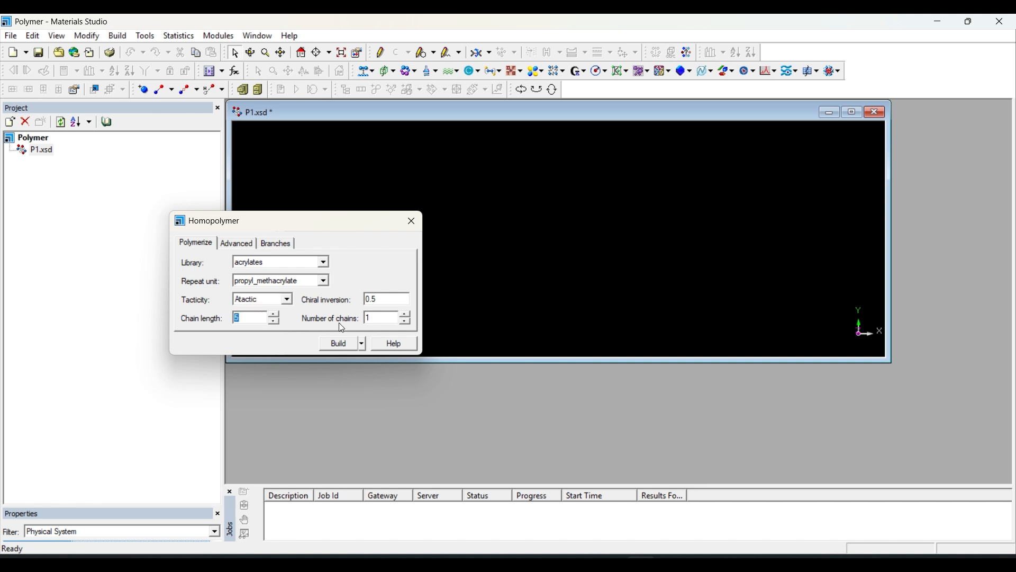
left_click(406, 318)
left_click(347, 345)
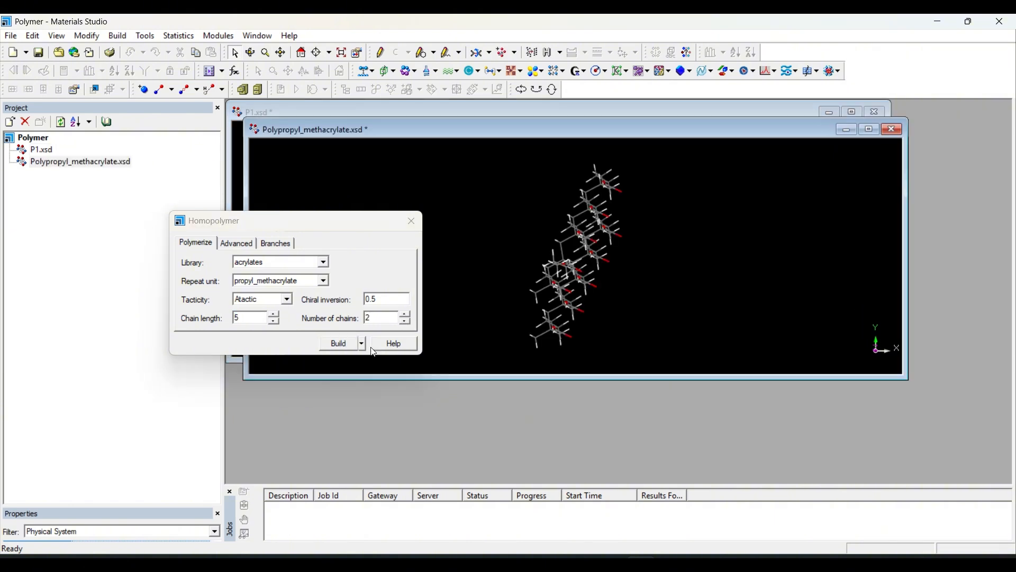
left_click(418, 219)
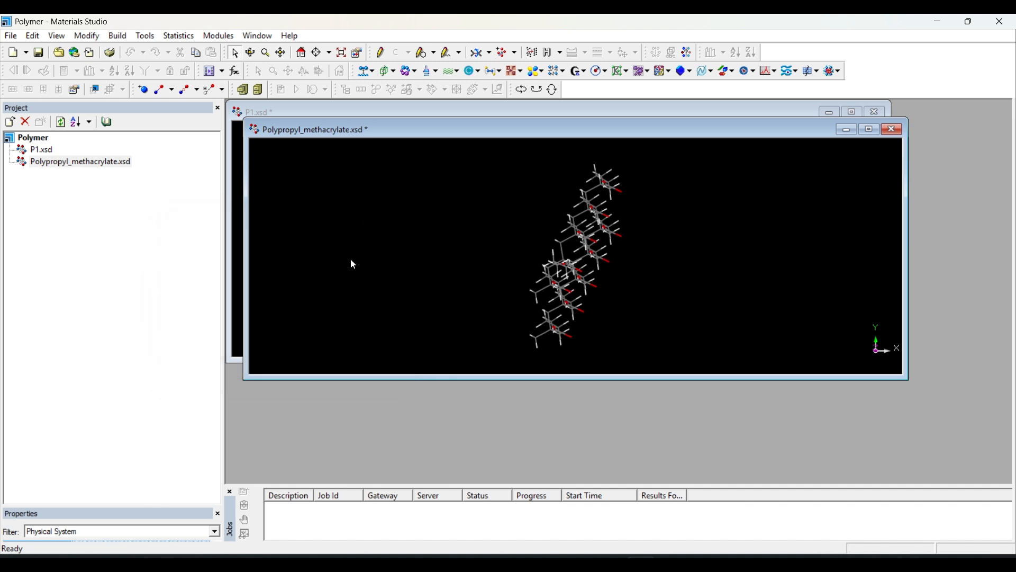
Step: Show the propyl methacrylate polymer in Ball and stick display style
left_click_drag(634, 129, 655, 156)
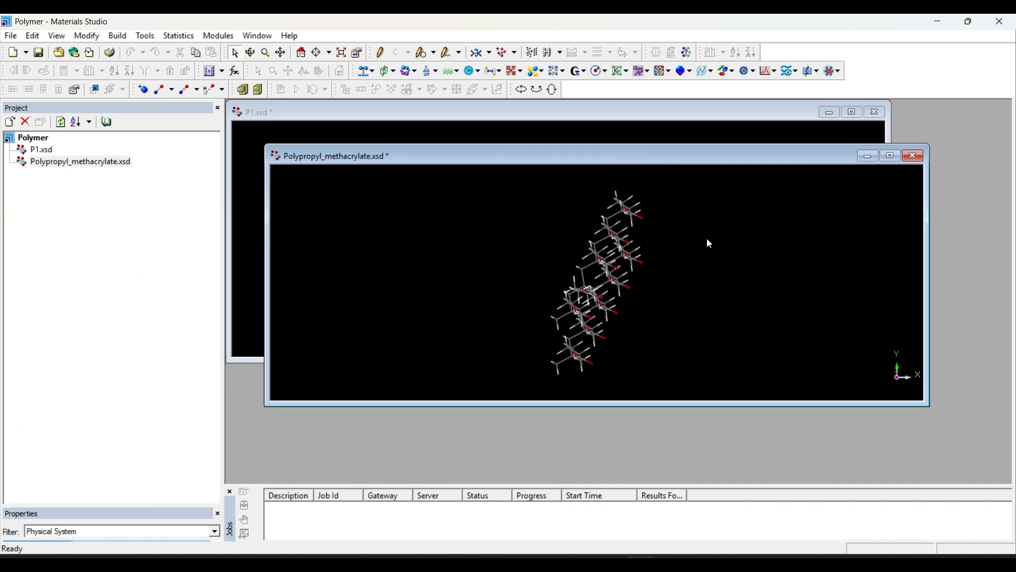
left_click_drag(681, 299, 593, 286)
right_click(394, 246)
left_click(435, 345)
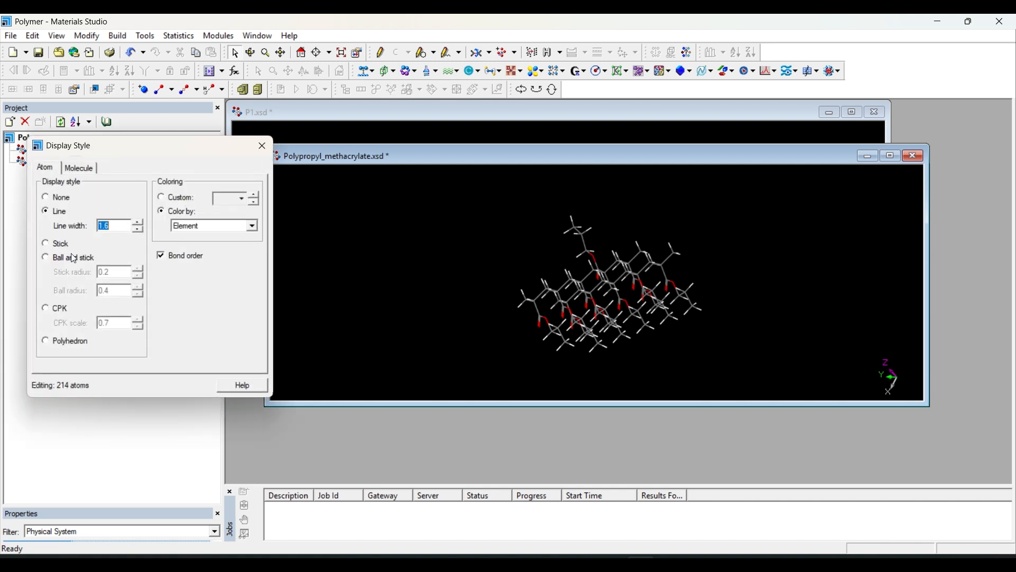
left_click(73, 259)
right_click_drag(654, 311, 593, 263)
scroll(611, 295, "up", 5)
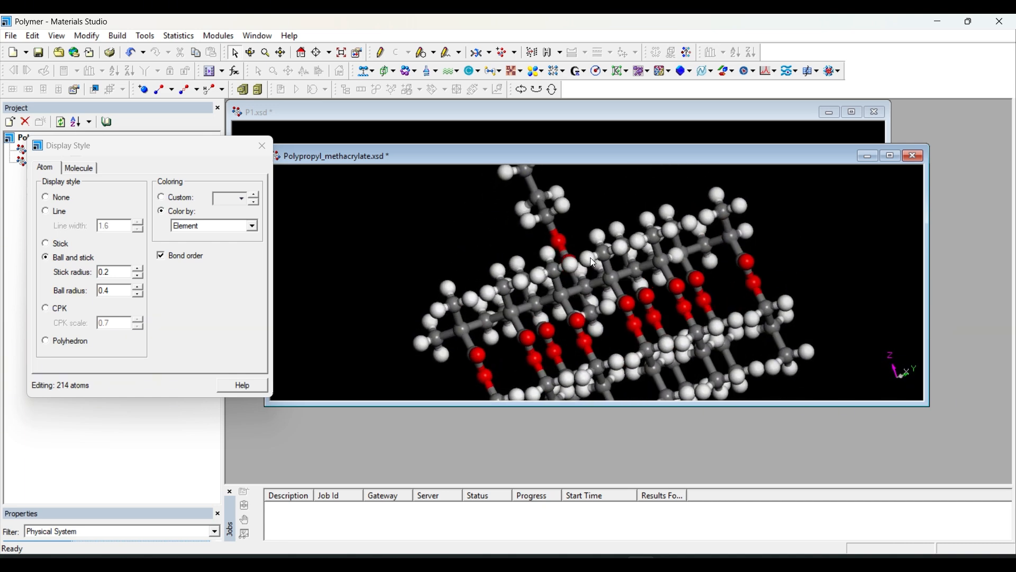
left_click(256, 150)
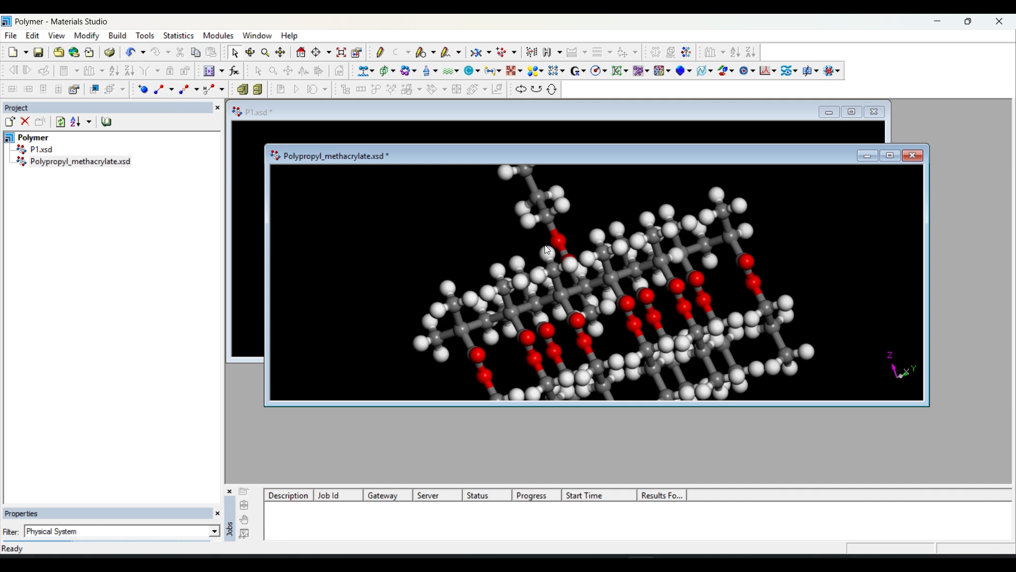
Step: Reopen the Homopolymer builder and choose ethylene from the olefins library as the repeat unit
left_click(146, 36)
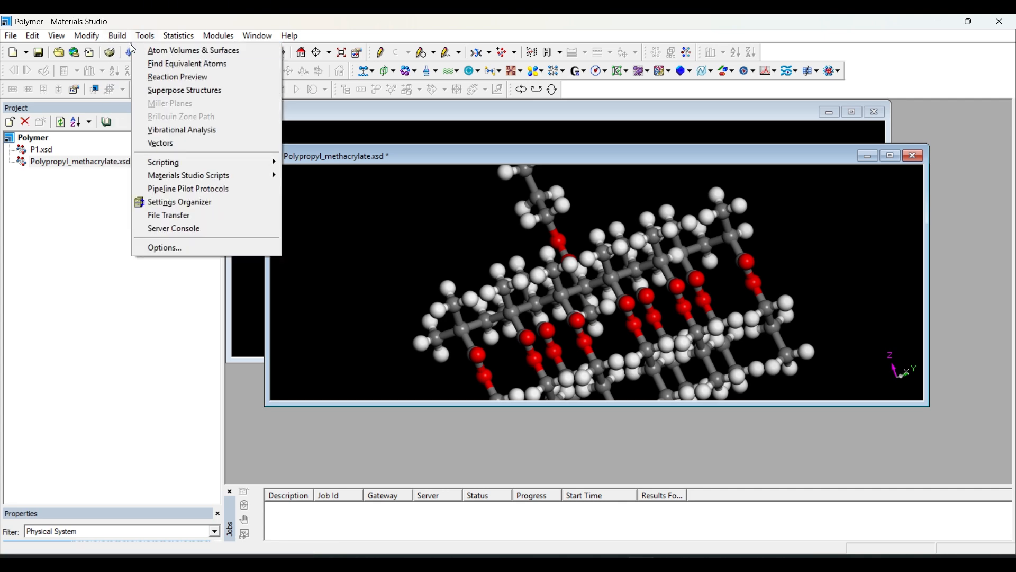
mouse_move(118, 36)
mouse_move(139, 53)
left_click(297, 51)
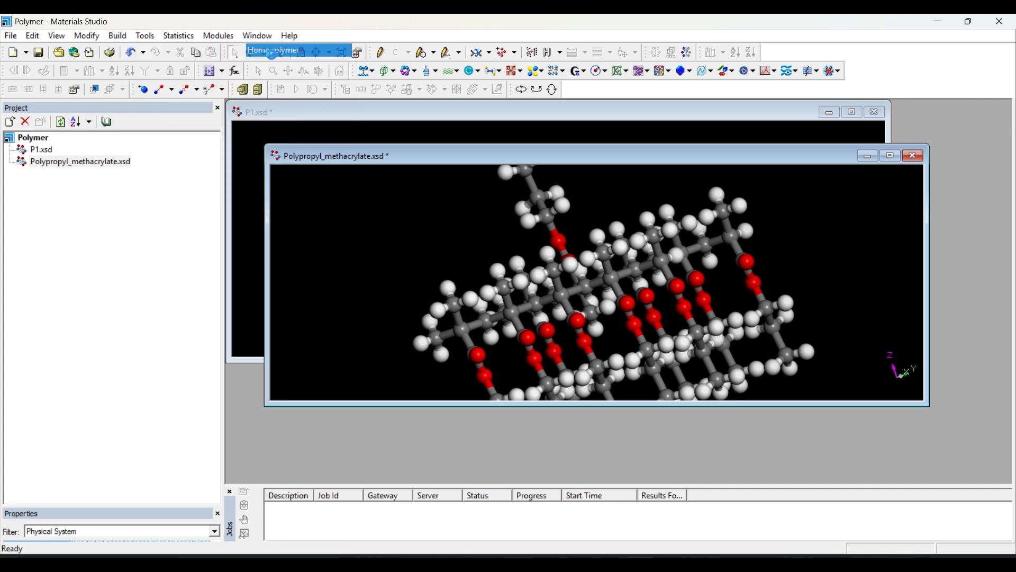
left_click(275, 263)
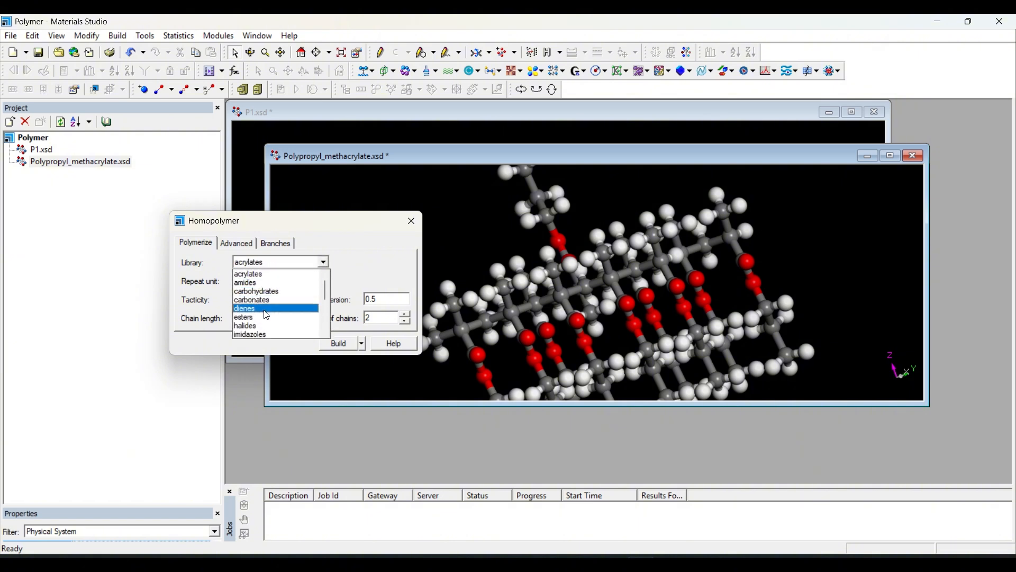
scroll(266, 320, "down", 3)
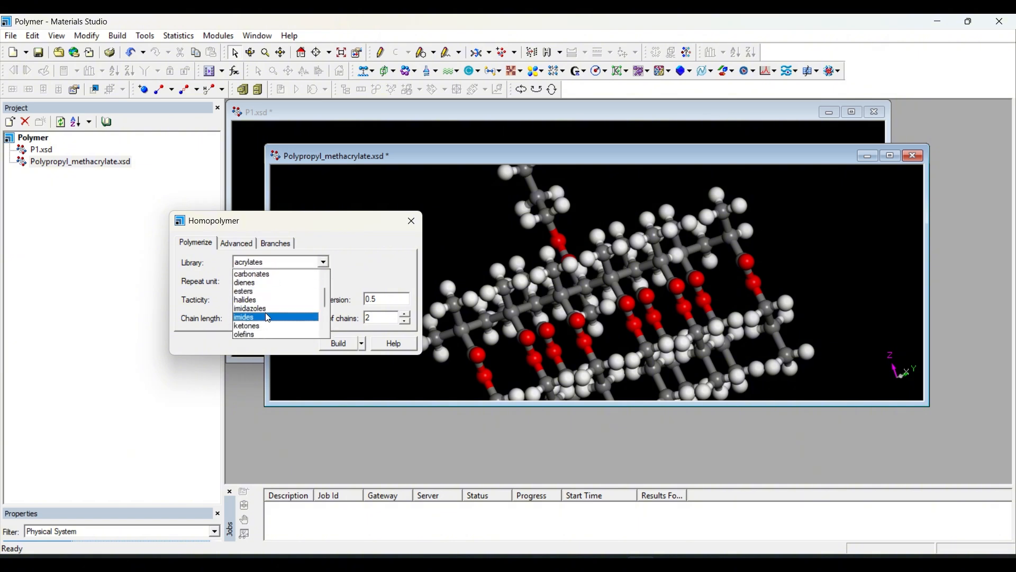
scroll(264, 328, "down", 1)
left_click(266, 315)
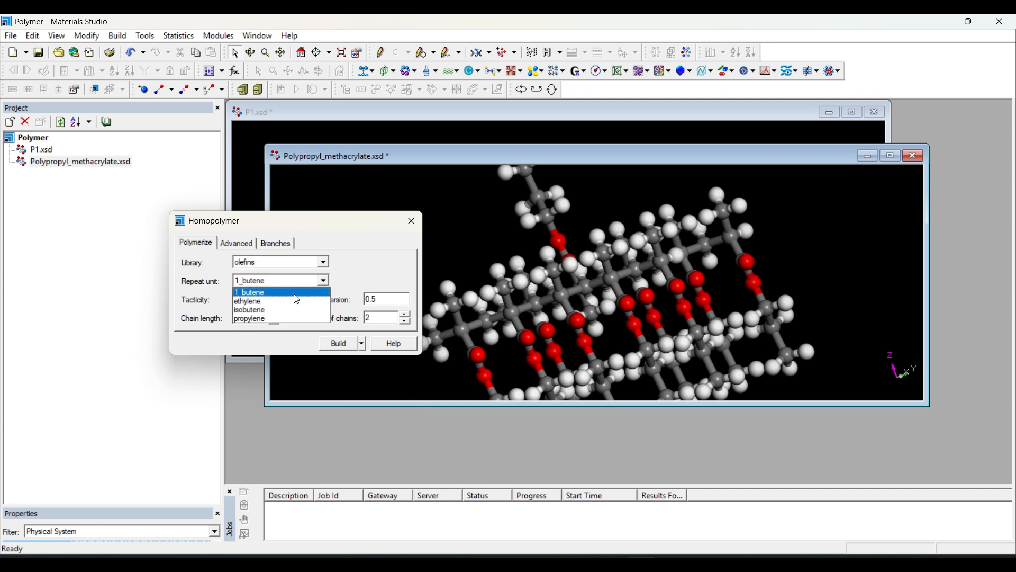
left_click(290, 303)
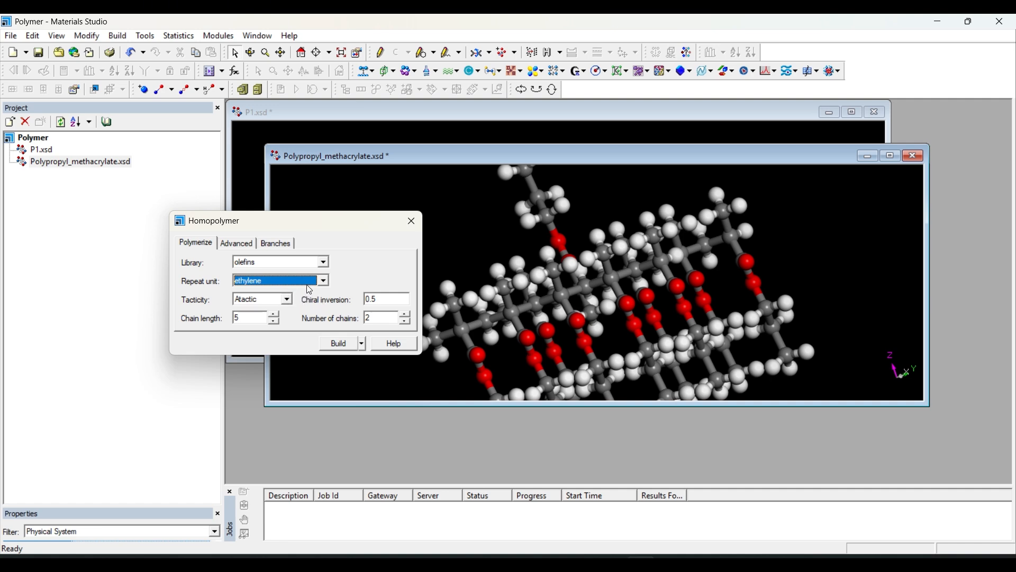
left_click(307, 285)
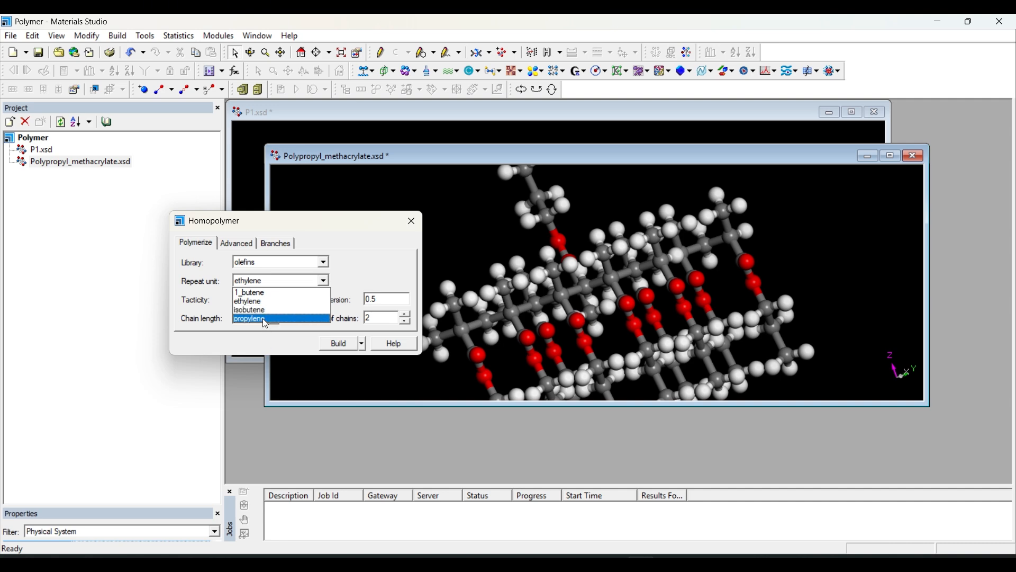
left_click(289, 281)
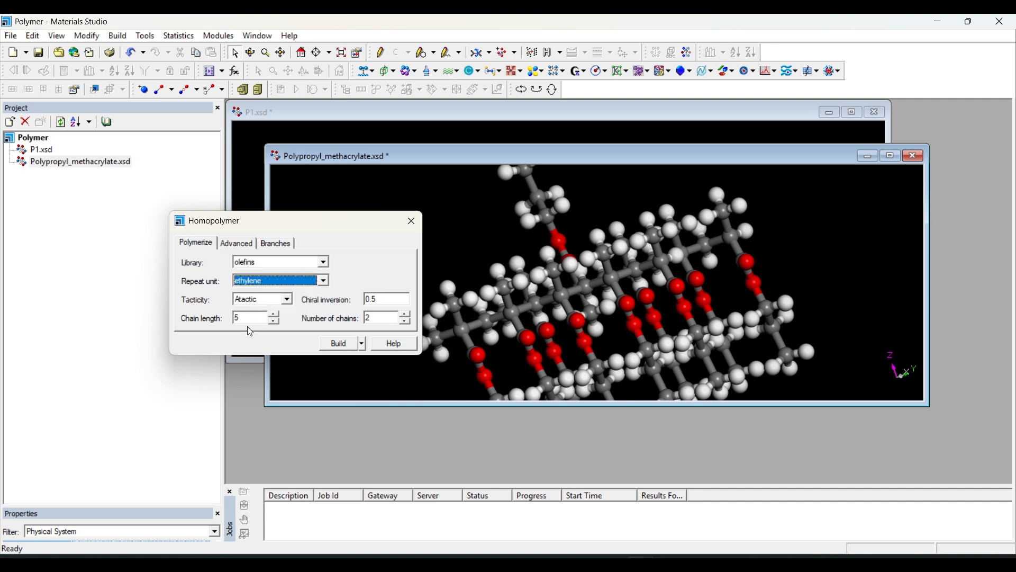
Step: Set the number of chains to 1 and build the polyethylene structure
left_click(404, 322)
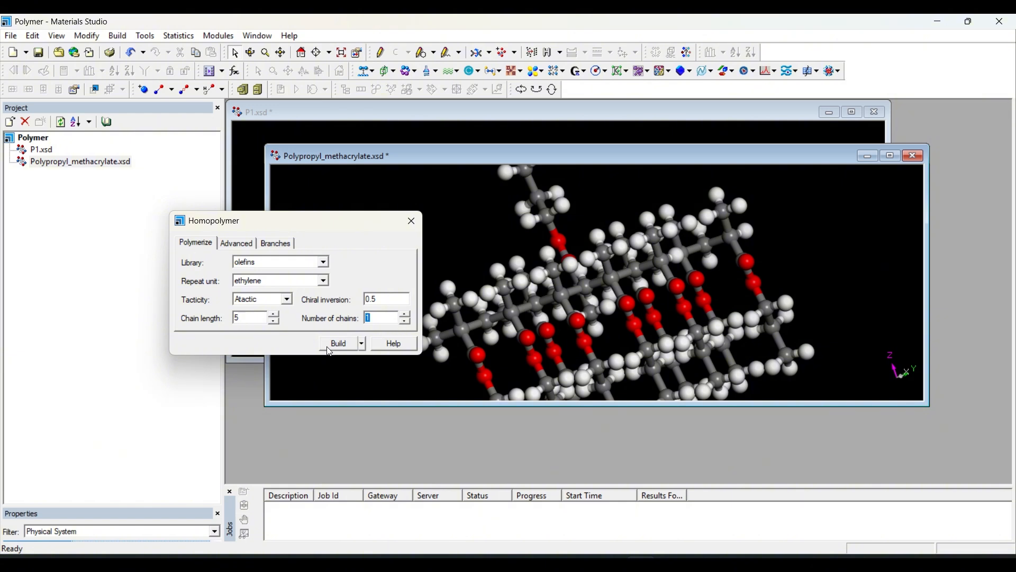
left_click(342, 344)
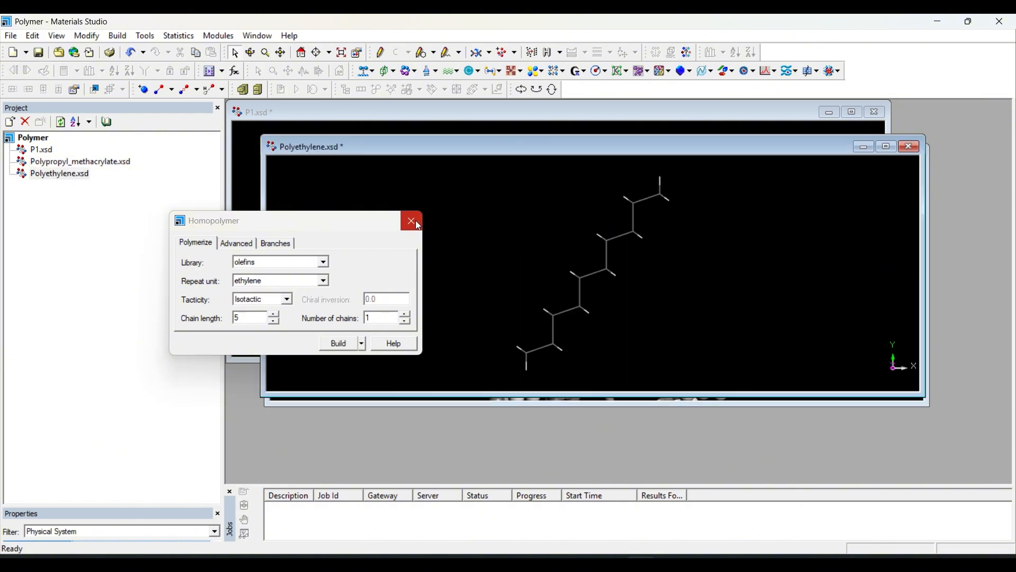
left_click(414, 222)
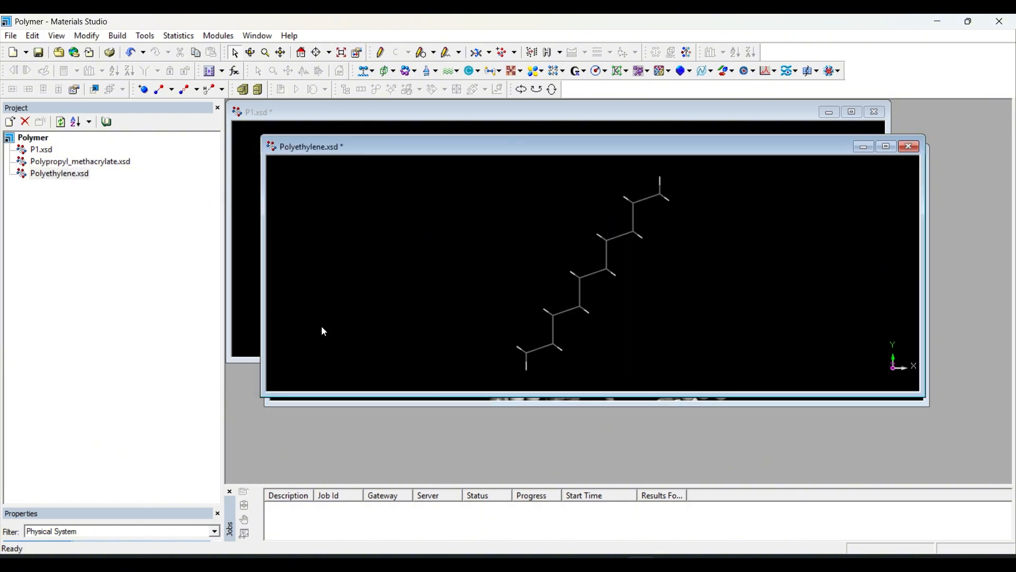
Step: Show the single polyethylene chain in Ball and stick display style
right_click(431, 247)
left_click(459, 341)
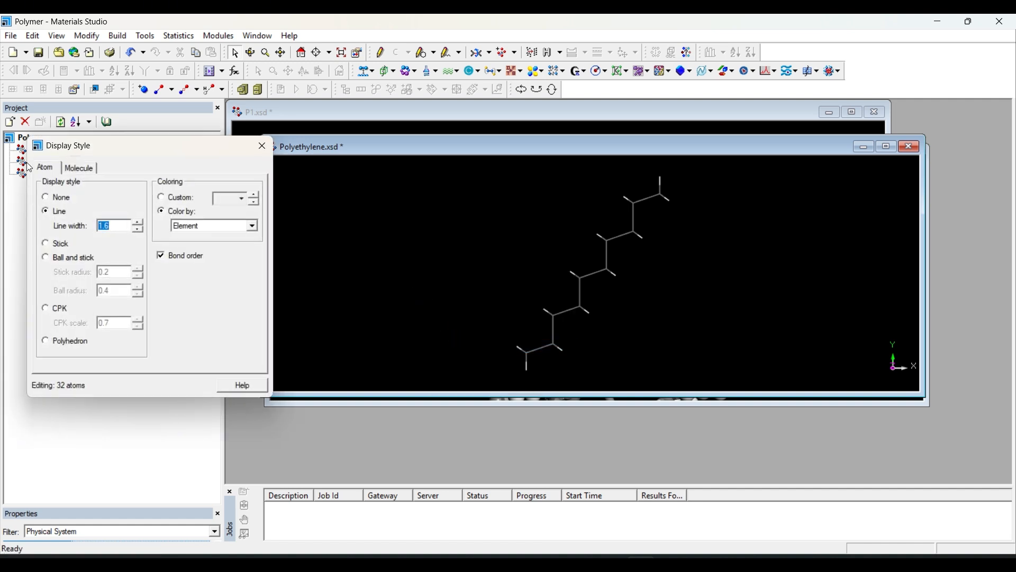
left_click(64, 258)
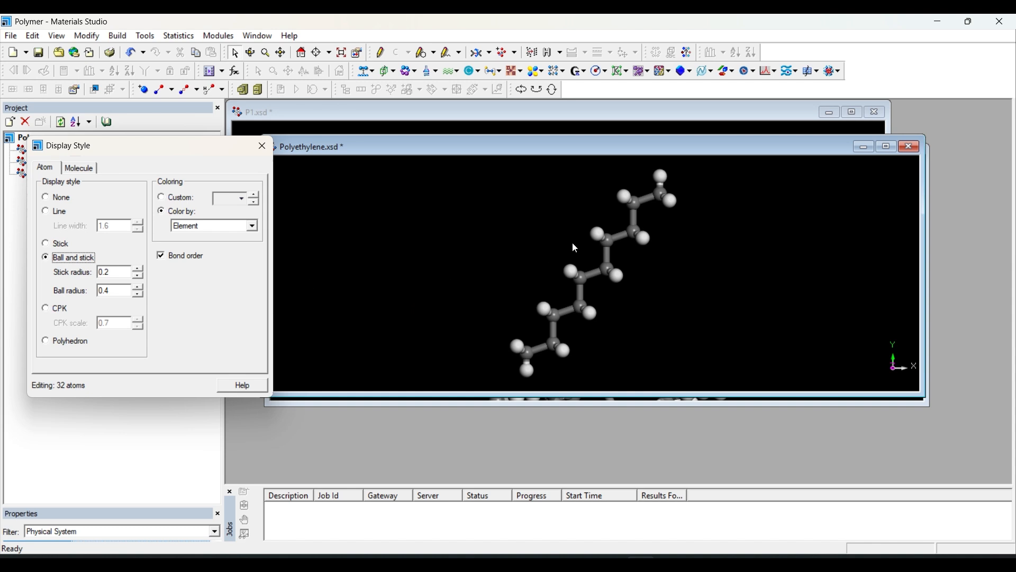
right_click_drag(573, 246, 549, 255)
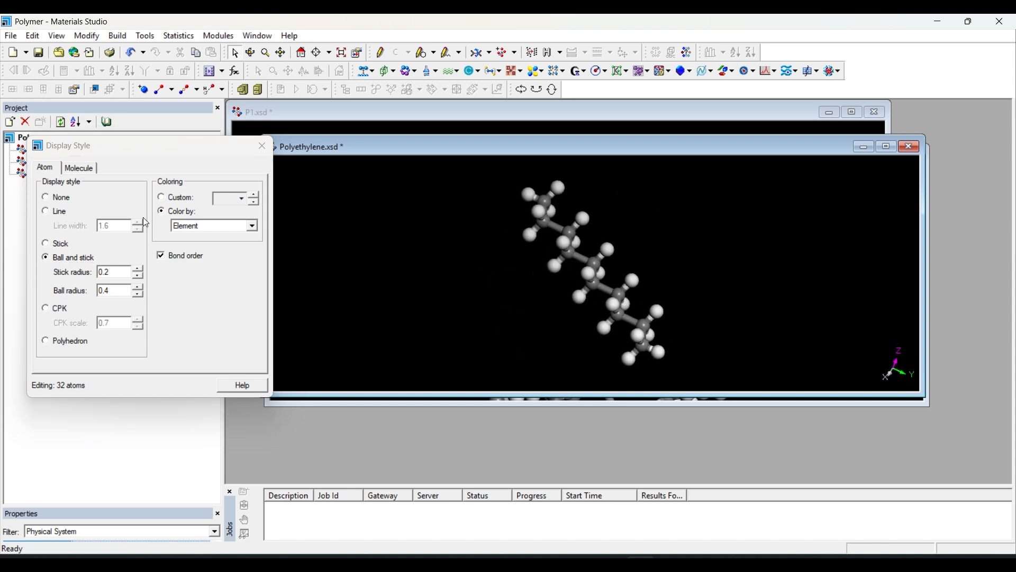
Step: Build another ethylene homopolymer with a chain length of 10 and 2 chains
left_click(129, 39)
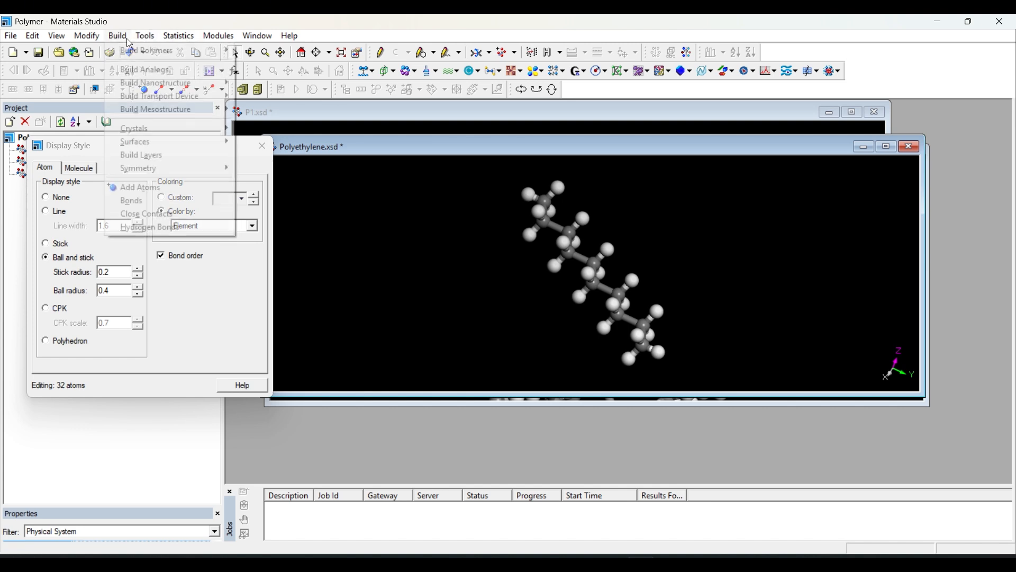
mouse_move(135, 53)
left_click(261, 53)
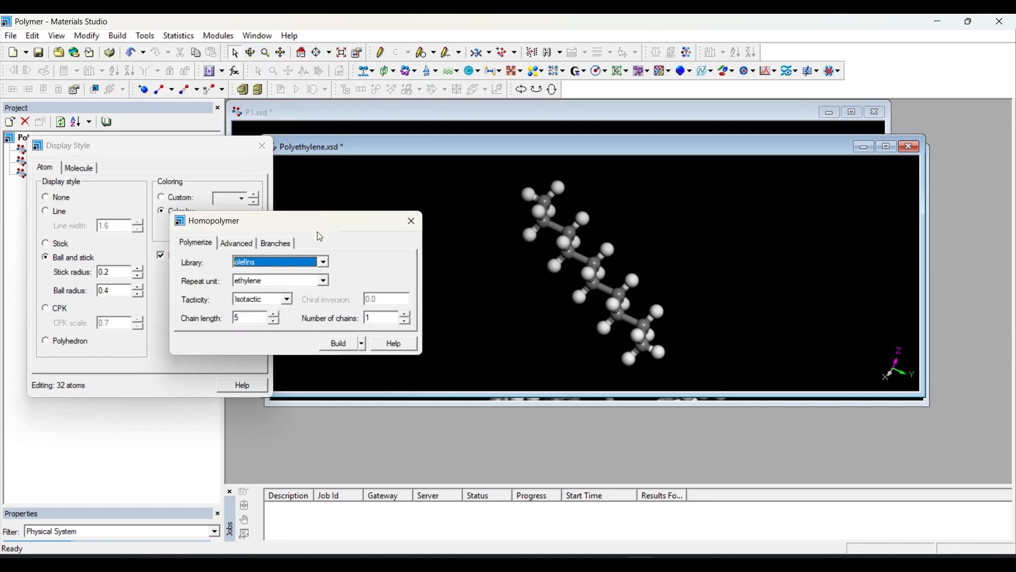
left_click(275, 314)
left_click(276, 314)
left_click(275, 314)
left_click(275, 314)
left_click(275, 314)
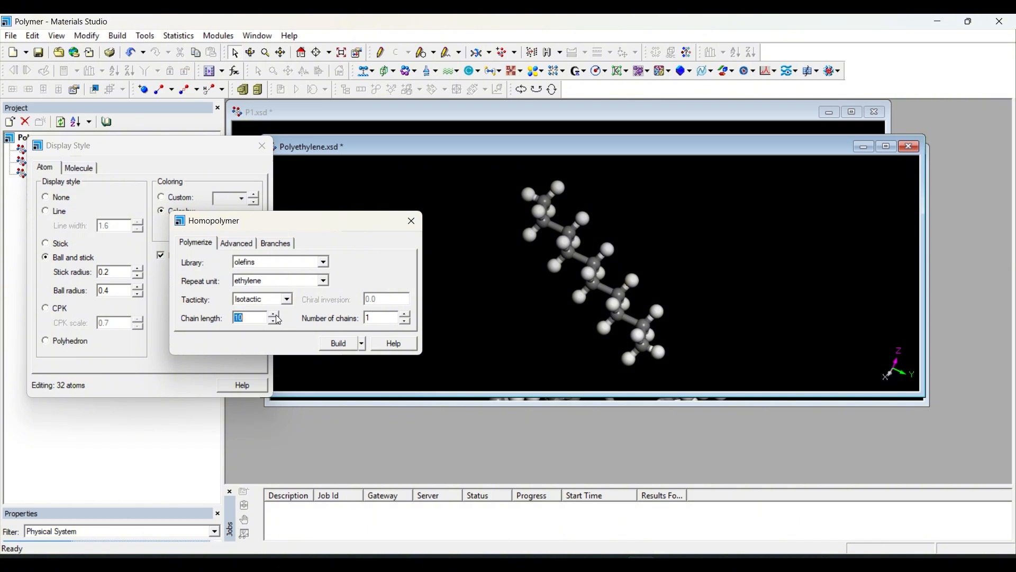
left_click(405, 315)
left_click(339, 345)
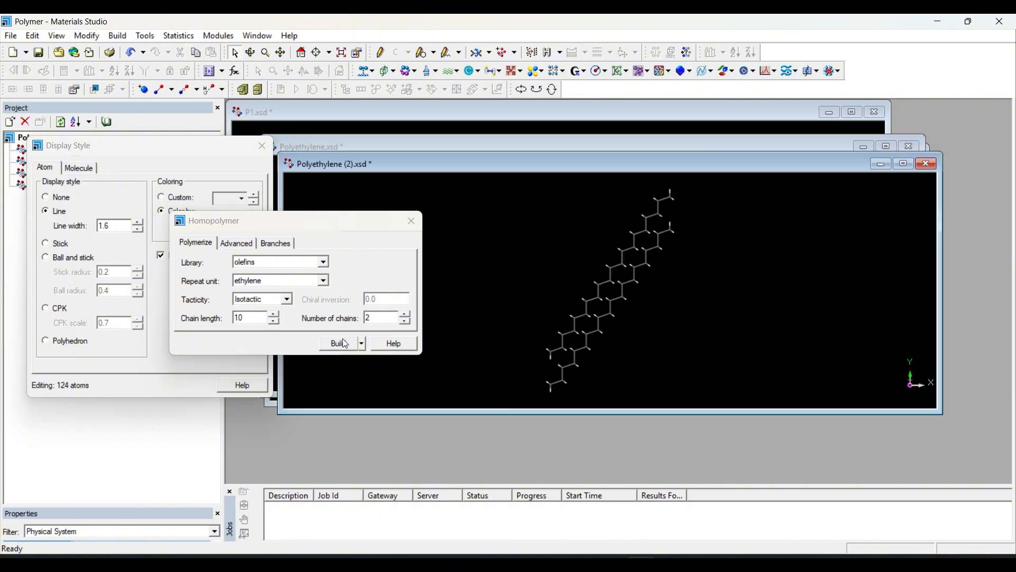
right_click_drag(613, 282, 460, 246)
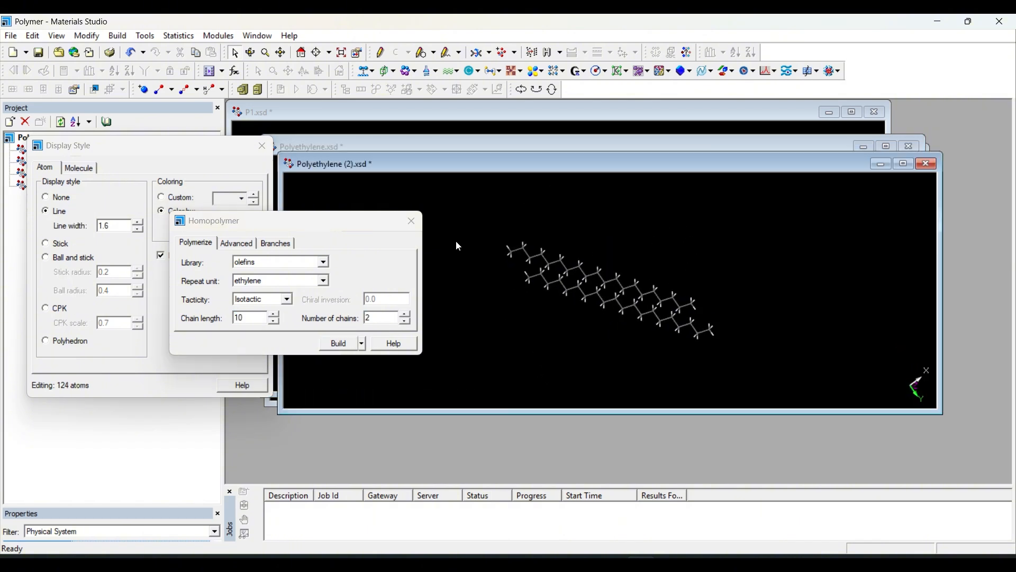
Step: Show the two-chain polyethylene structure in Ball and stick display style and close the Homopolymer builder
left_click(78, 258)
scroll(589, 297, "up", 5)
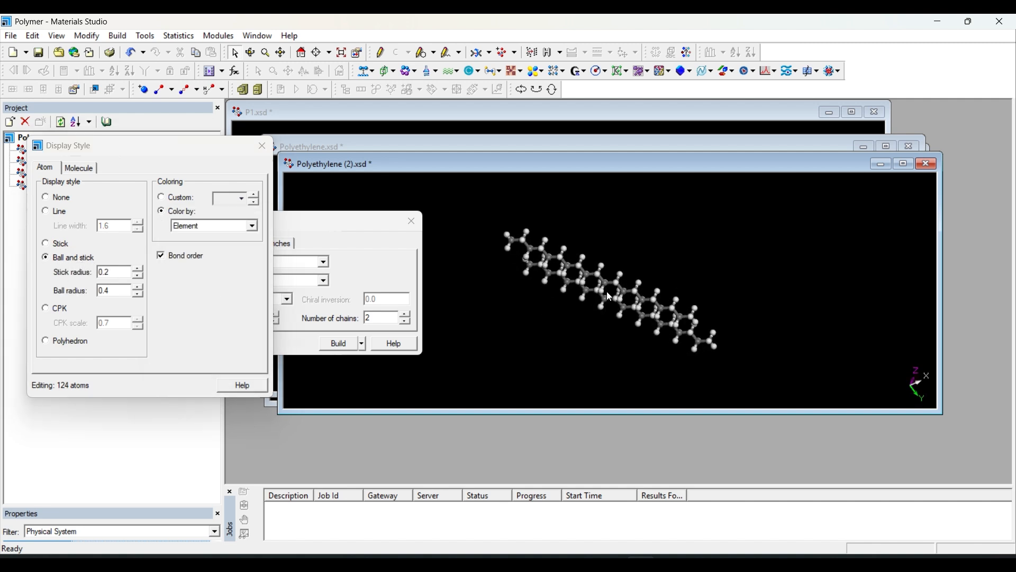
right_click_drag(609, 295, 702, 285)
left_click(420, 232)
left_click(412, 221)
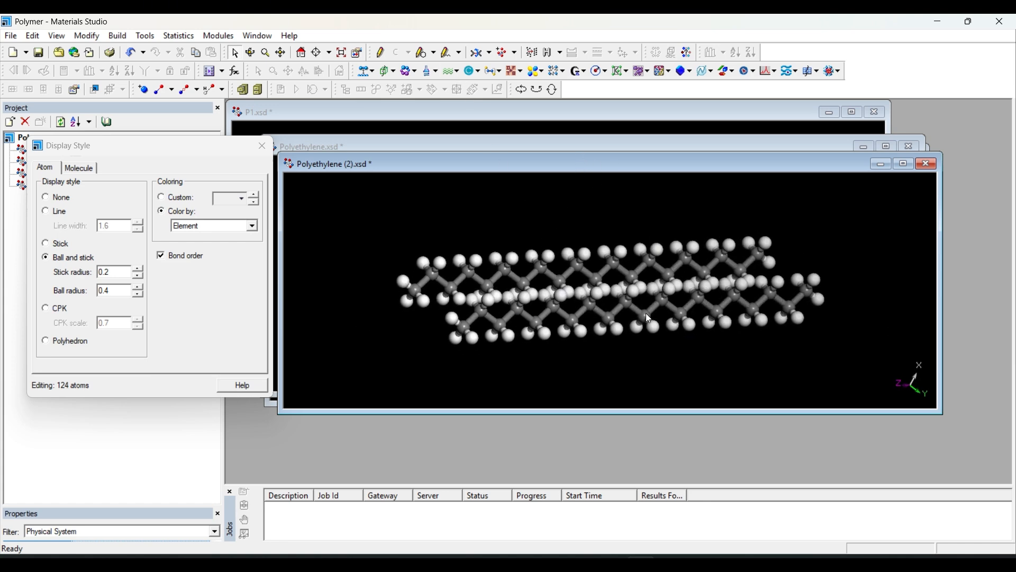
Step: Run a Forcite Geometry Optimization at Medium quality on the two-chain polyethylene and dismiss the job completion notice
left_click(555, 72)
left_click(571, 87)
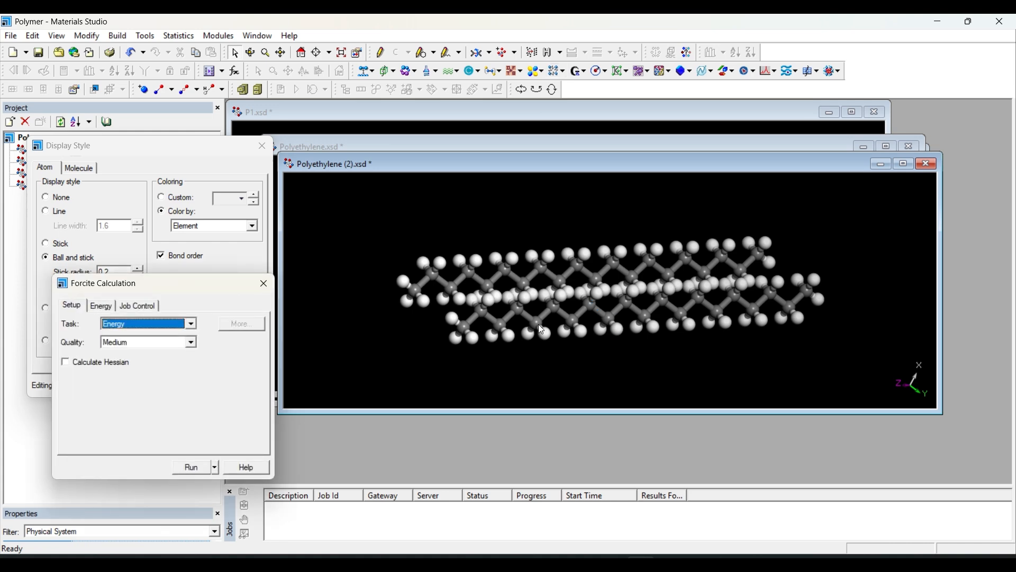
left_click(149, 325)
left_click(138, 344)
left_click(193, 470)
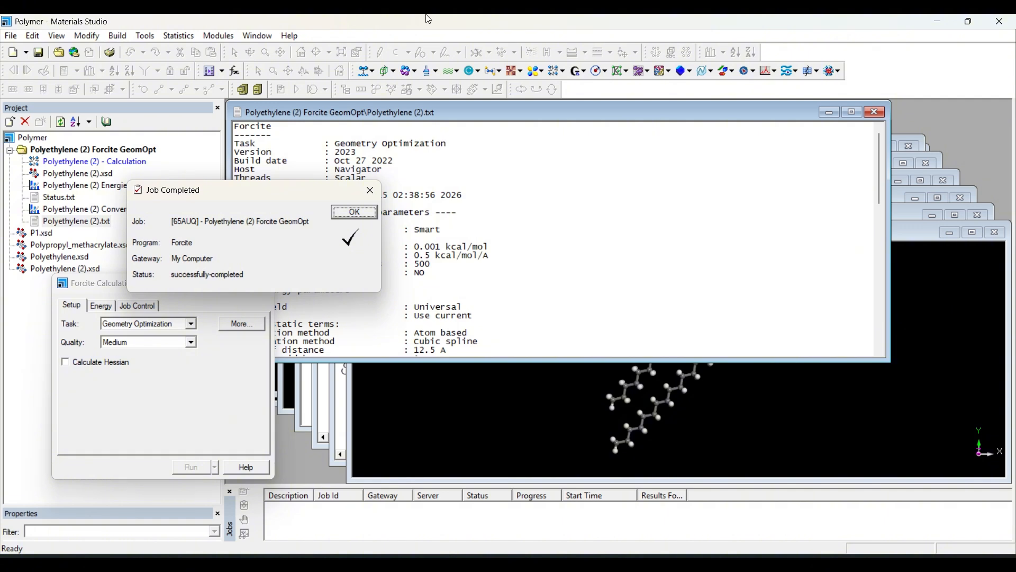
left_click(353, 213)
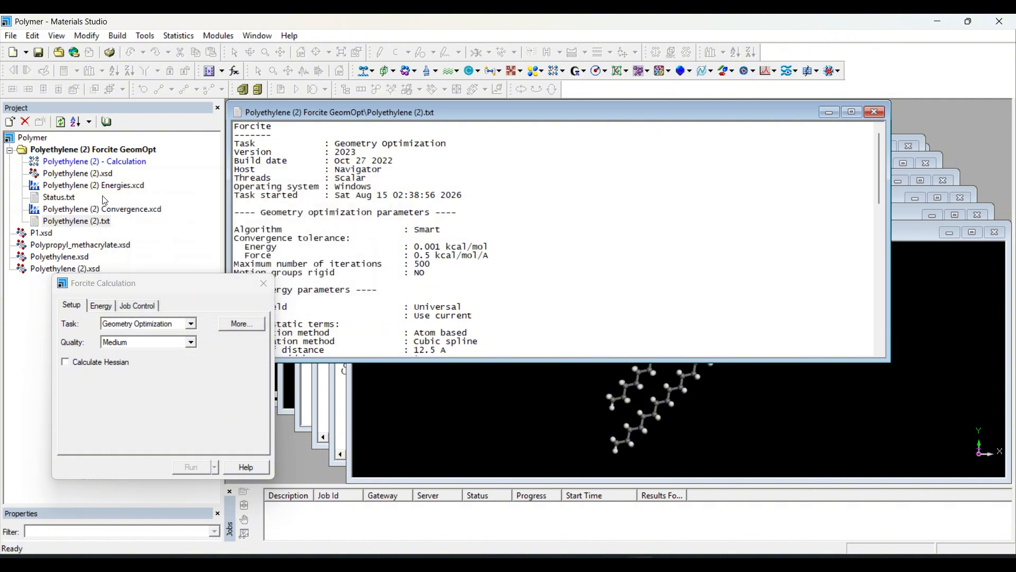
Step: Open the optimized Polyethylene (2).xsd from the Forcite GeomOpt results and inspect its two chains from different angles
double_click(81, 174)
right_click_drag(672, 407, 651, 321)
scroll(689, 366, "up", 3)
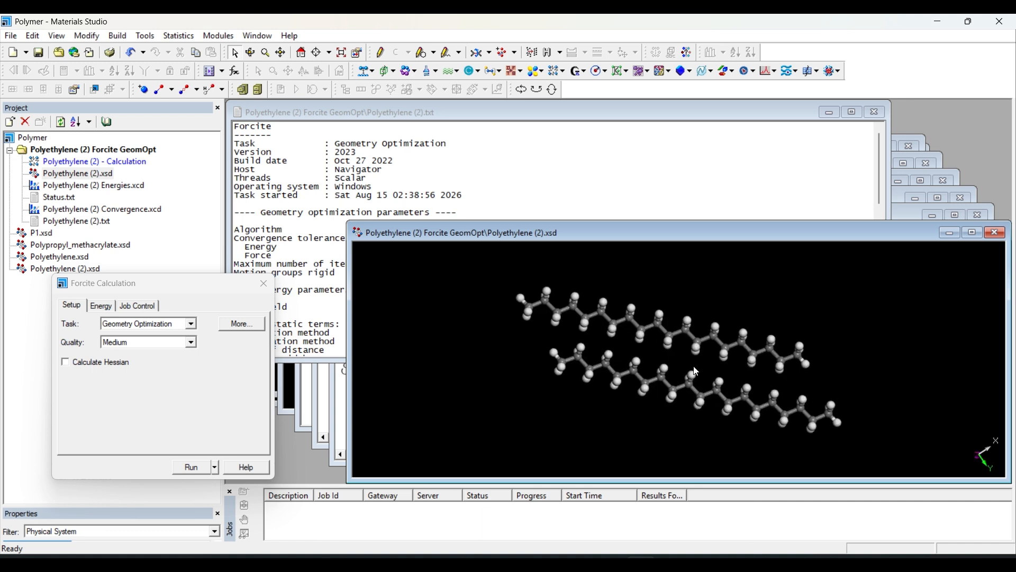
right_click(703, 334)
left_click(619, 374)
left_click(619, 439)
mouse_move(733, 310)
right_mouse_down()
mouse_move(732, 332)
mouse_move(738, 318)
right_mouse_up()
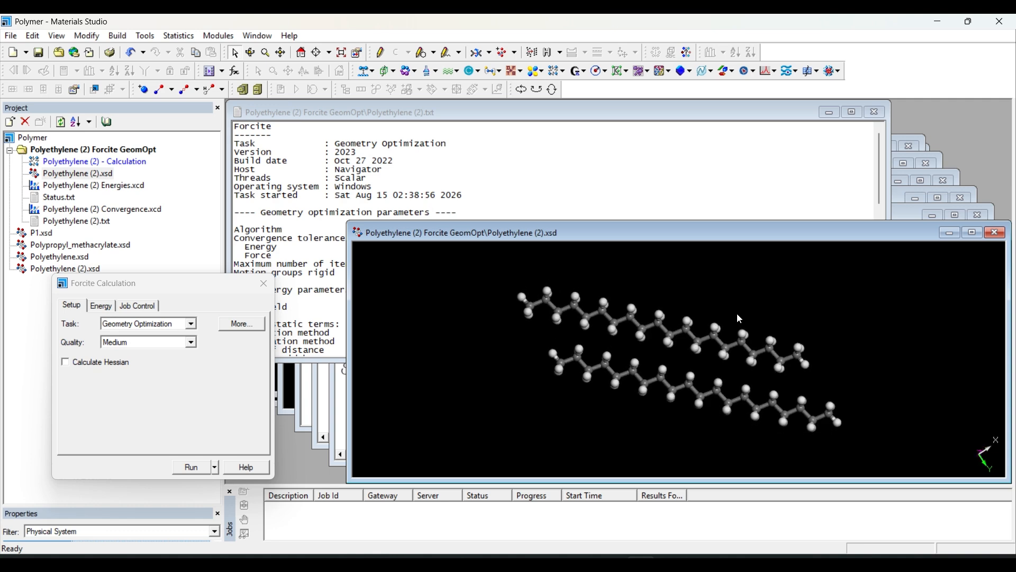
Step: Collapse the Forcite GeomOpt results folder, select the Polymer project root and open the Block Copolymer builder
double_click(25, 149)
left_click(30, 138)
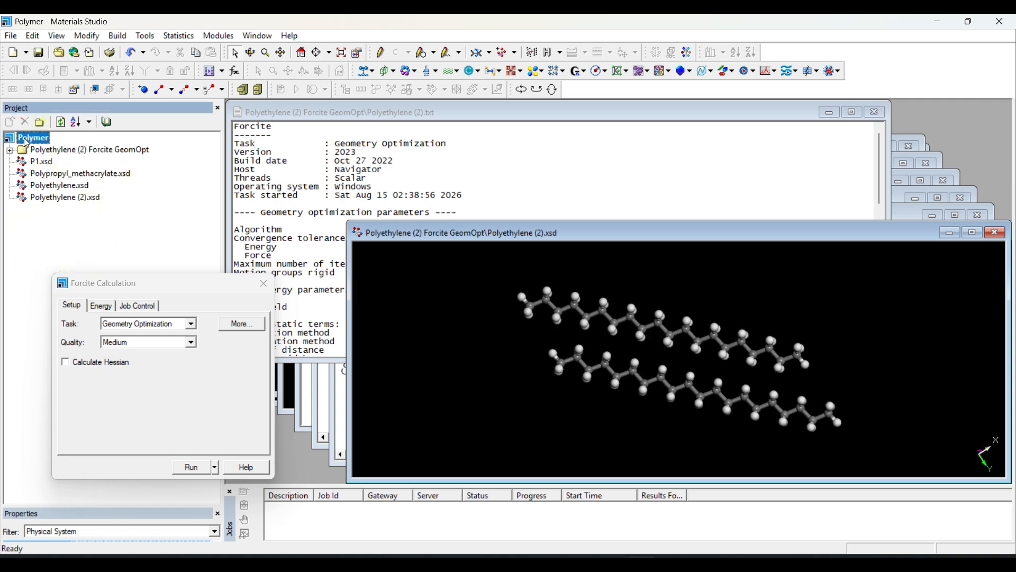
left_click(148, 37)
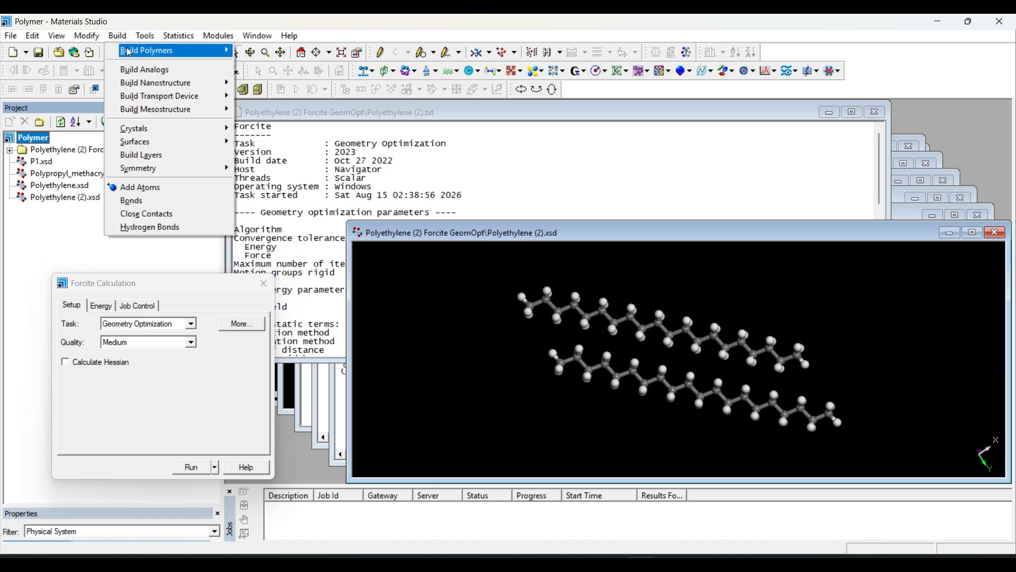
mouse_move(222, 50)
left_click(303, 66)
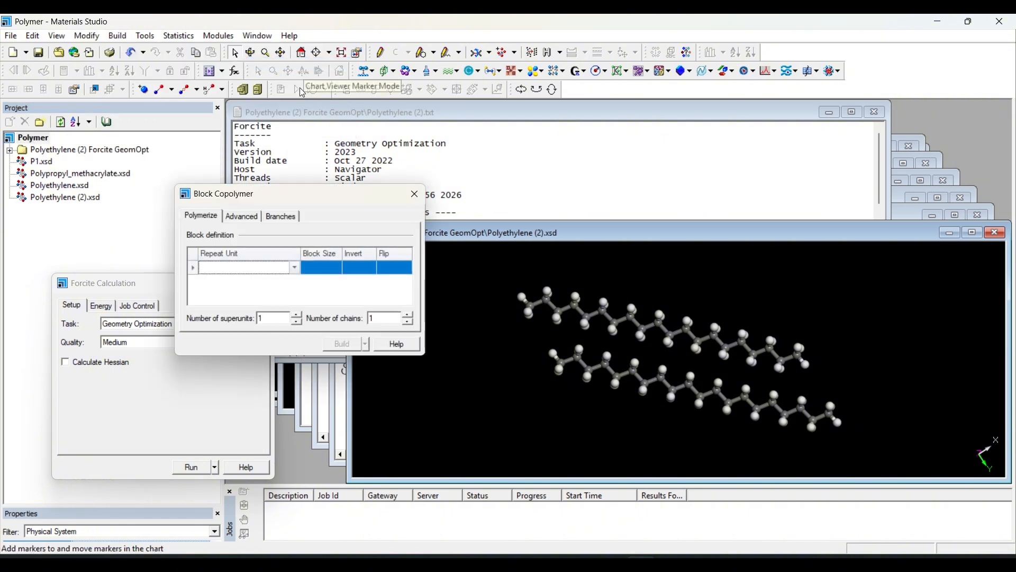
Step: Choose benzimid from the rings library as the first repeat unit of the block copolymer
left_click(295, 268)
scroll(220, 355, "down", 1)
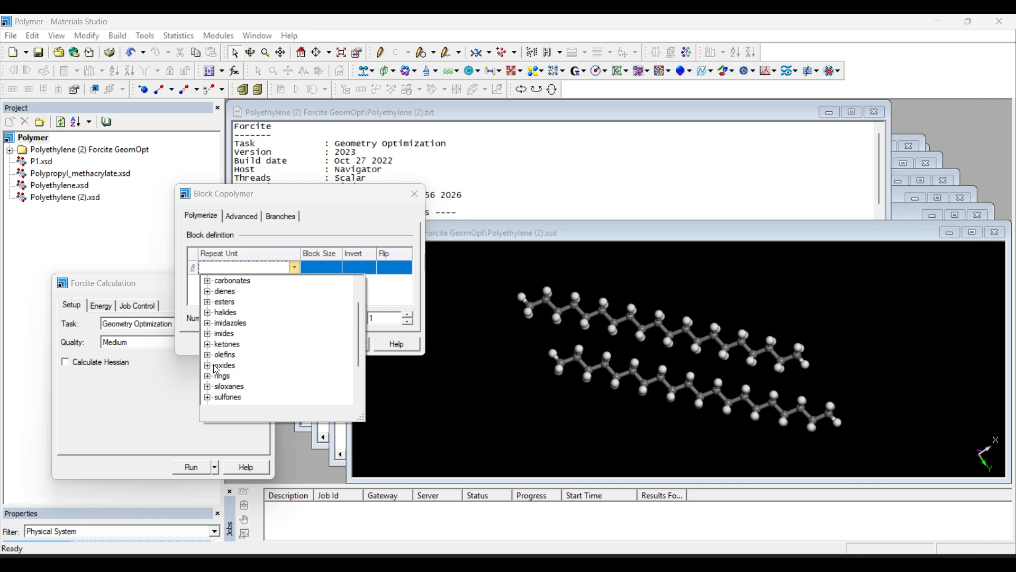
left_click(207, 377)
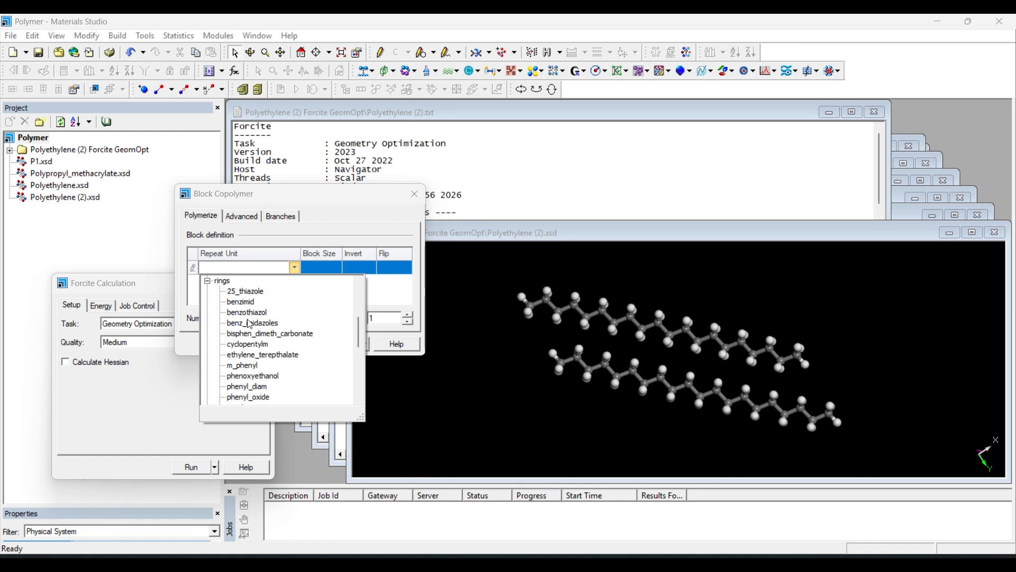
scroll(251, 384, "down", 1)
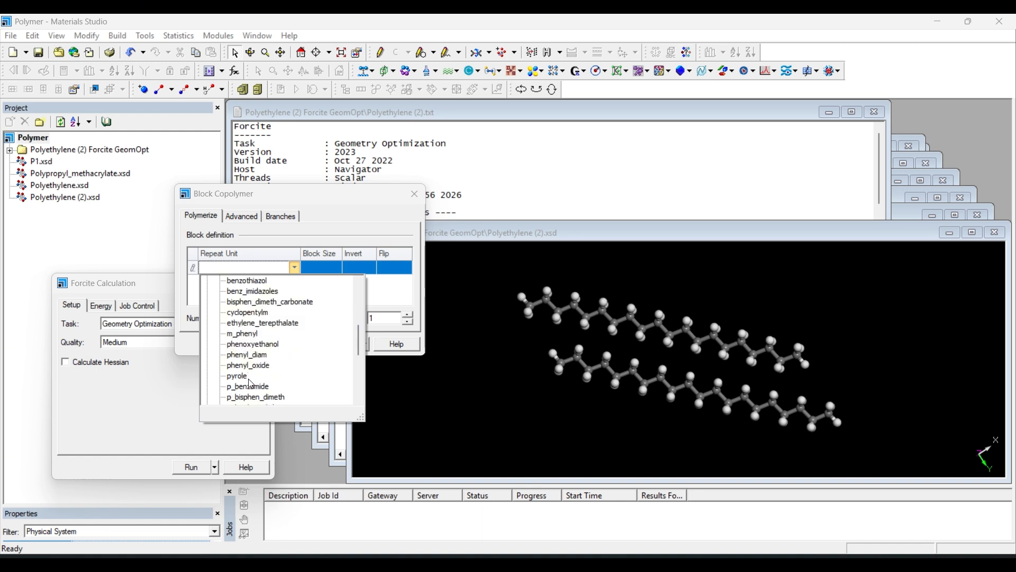
scroll(251, 384, "down", 2)
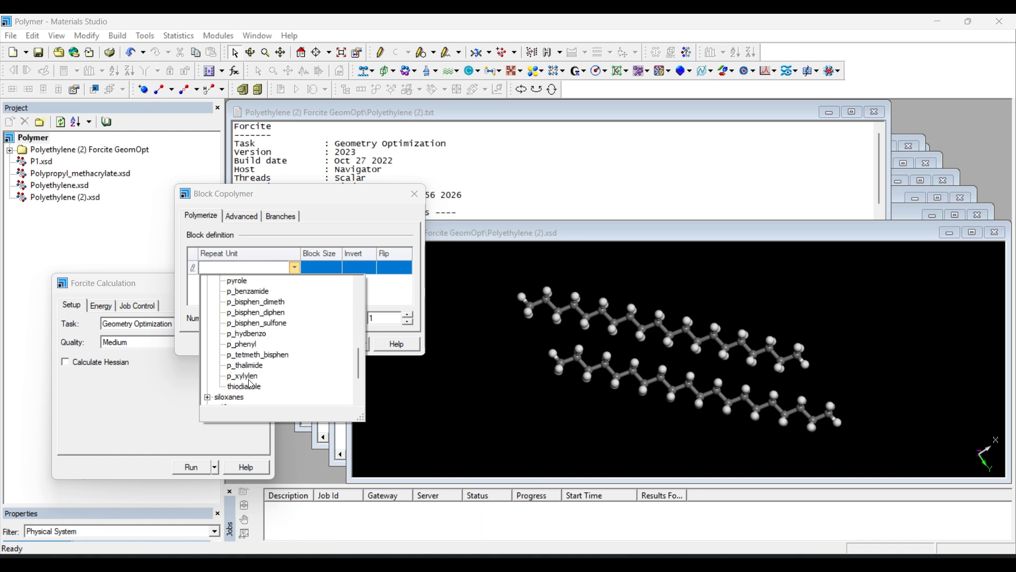
scroll(251, 384, "up", 2)
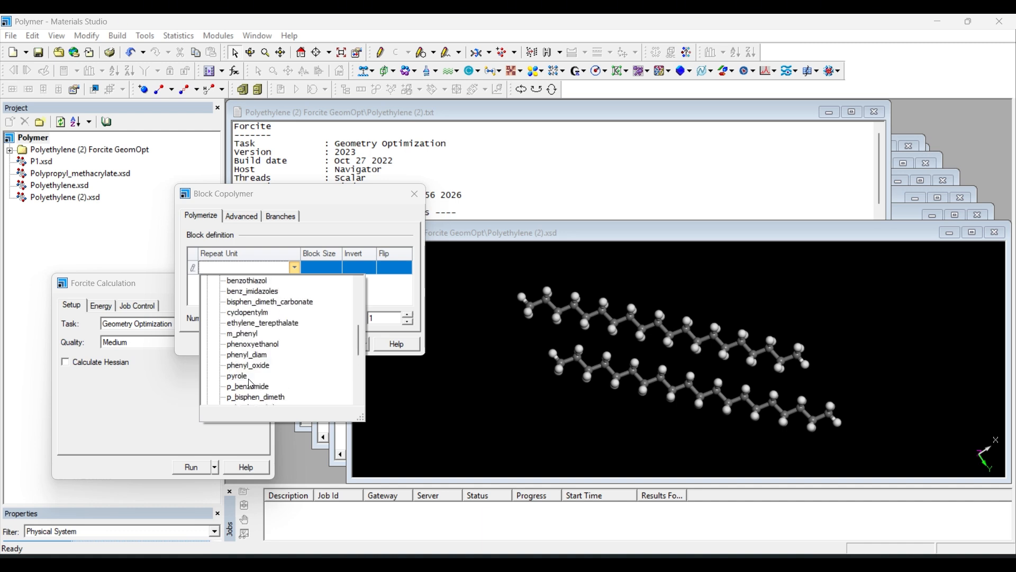
scroll(250, 379, "up", 2)
left_click(248, 317)
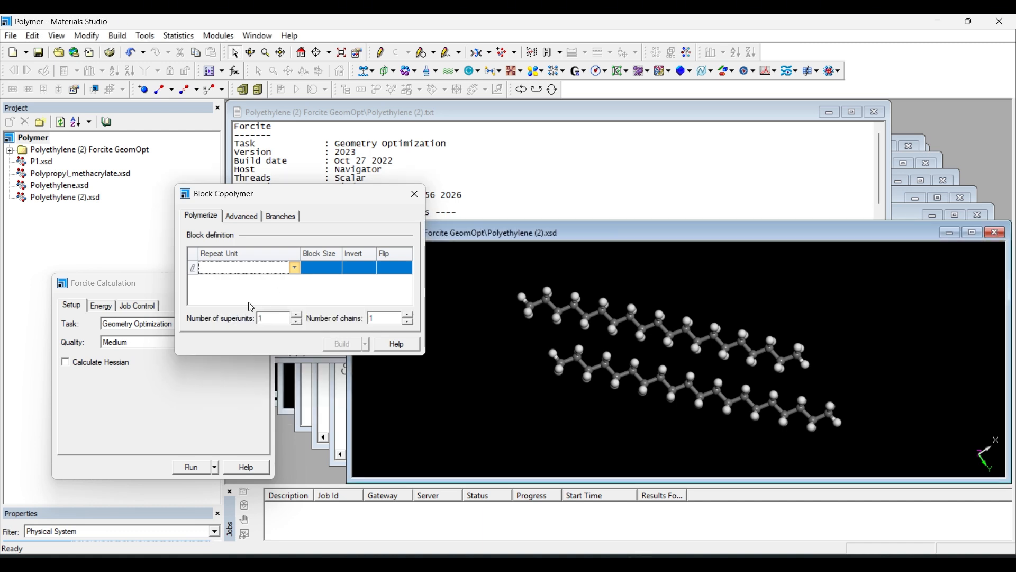
Step: Add ethylene from the olefins library as the second repeat unit and build the block copolymer
left_click(287, 289)
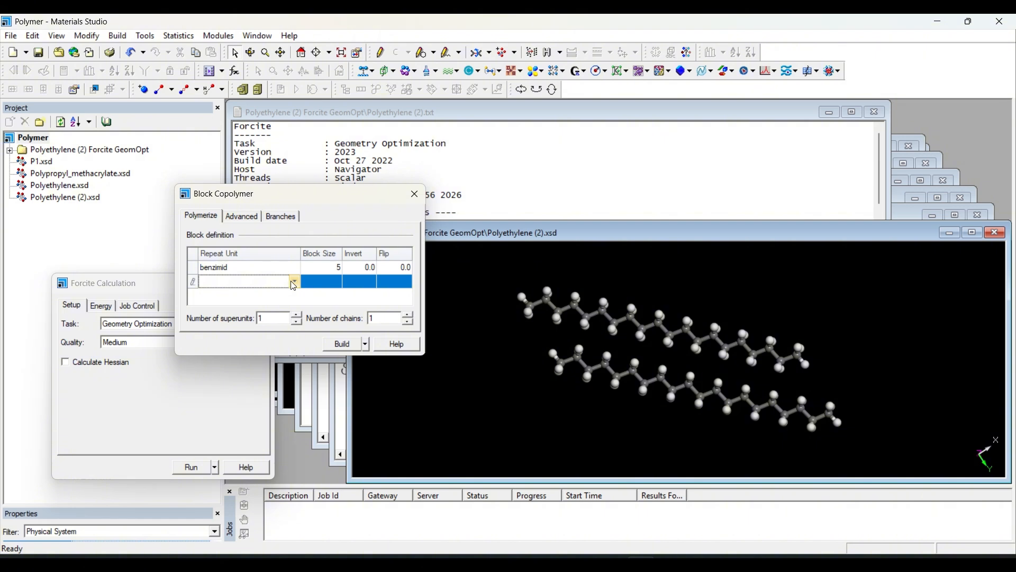
left_click(295, 282)
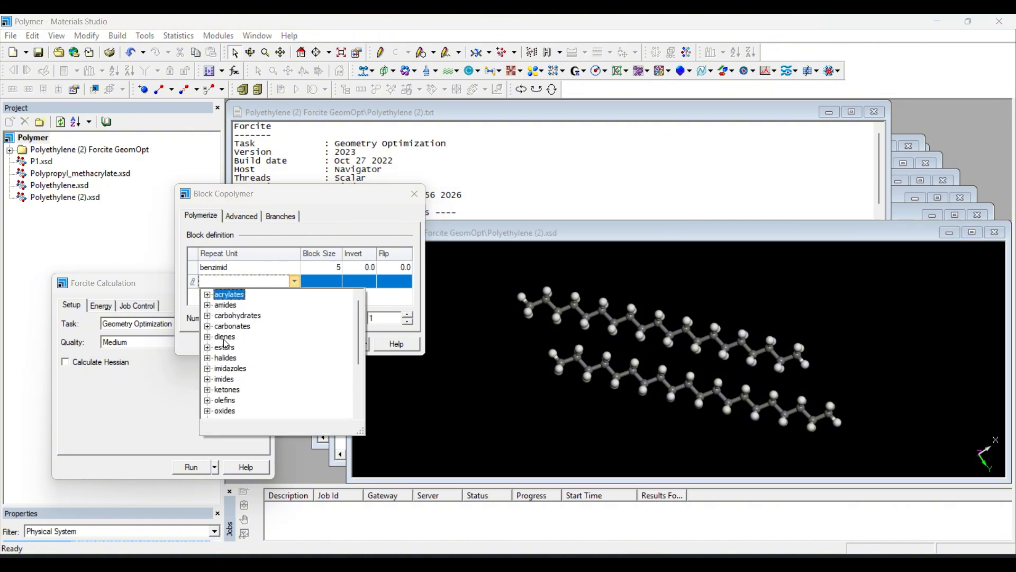
left_click(209, 401)
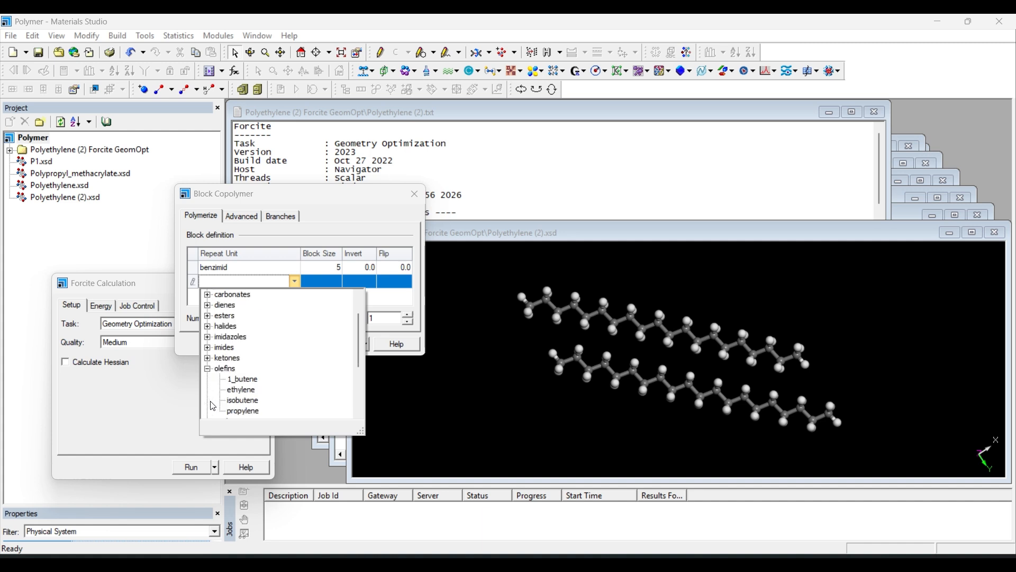
left_click(239, 392)
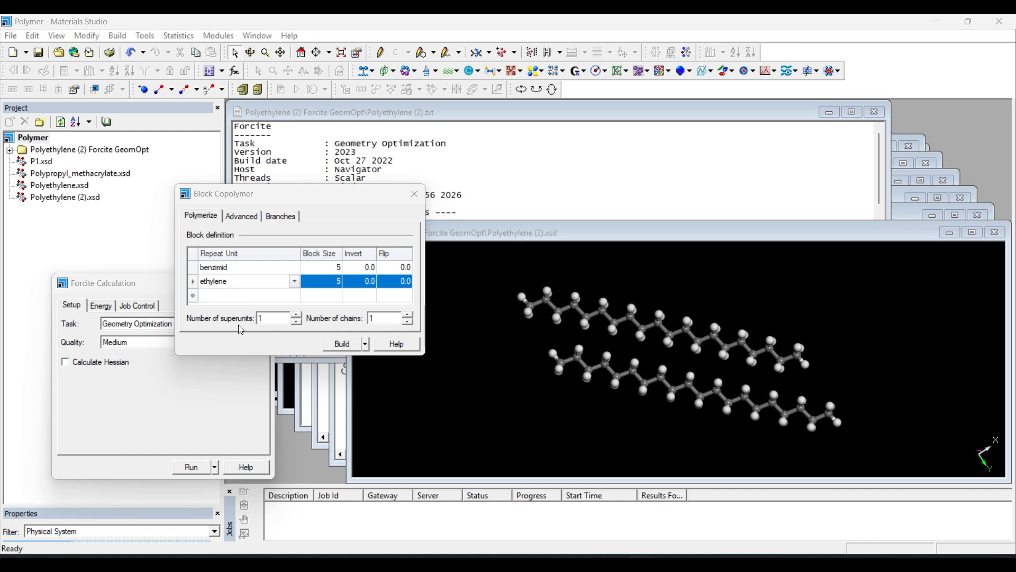
left_click(343, 345)
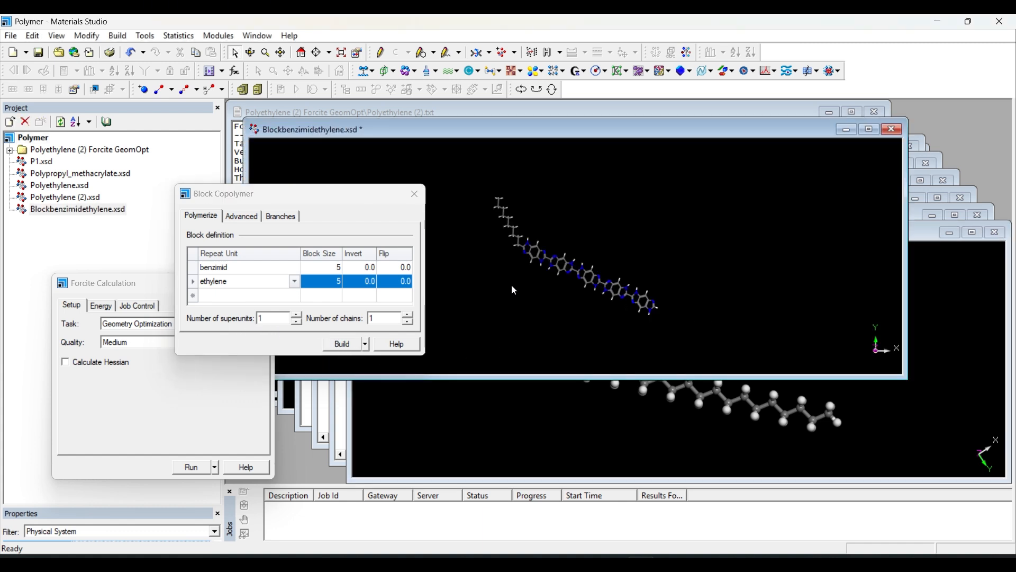
right_click_drag(536, 277, 537, 241)
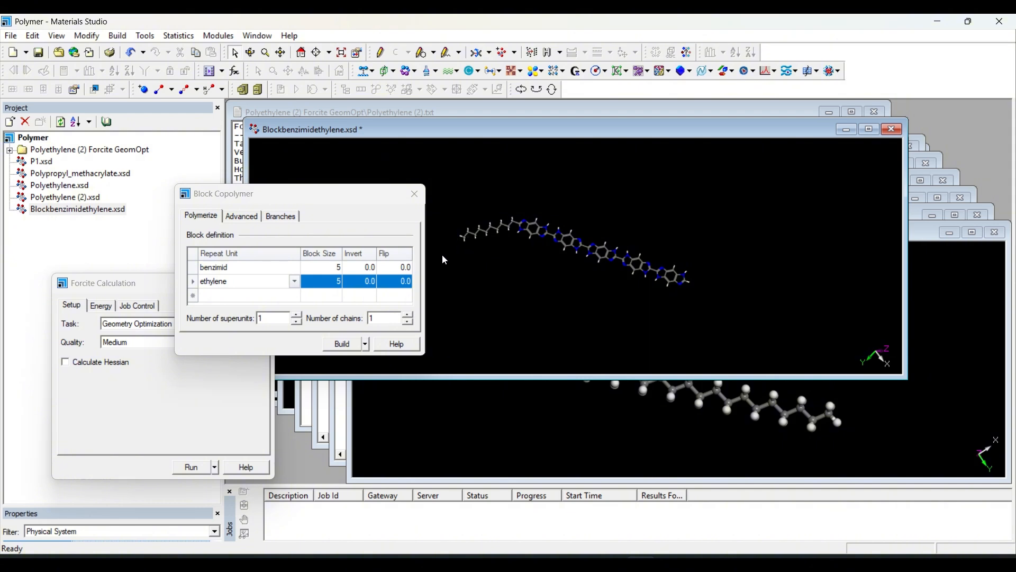
Step: Build another benzimid-ethylene block copolymer with 2 superunits and close the Block Copolymer builder
left_click(300, 315)
left_click(338, 345)
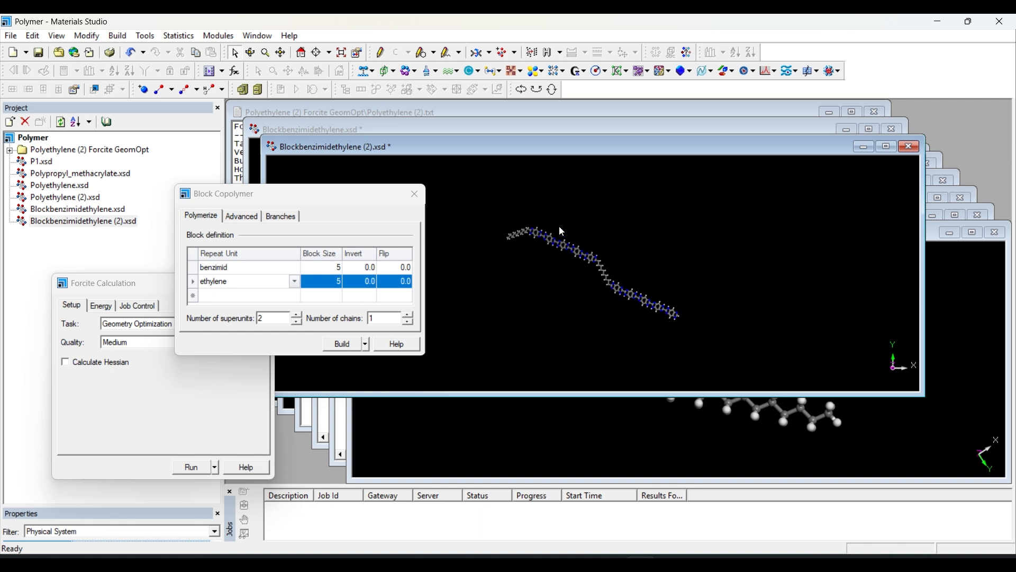
right_click_drag(537, 225, 609, 267)
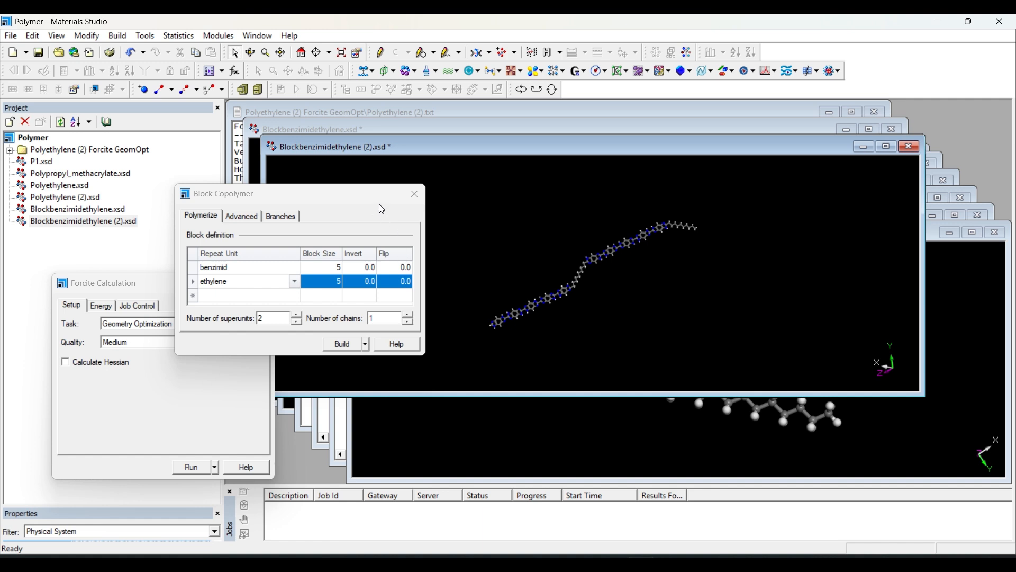
left_click_drag(379, 204, 417, 306)
left_click(455, 315)
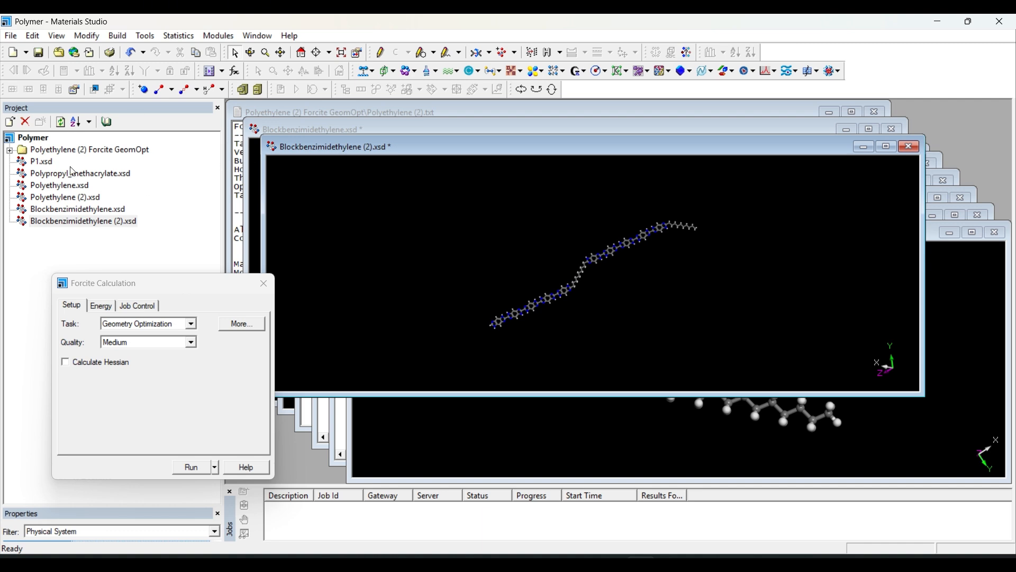
Step: Open the empty P1.xsd document and sketch two bonded carbon atoms in it
double_click(42, 162)
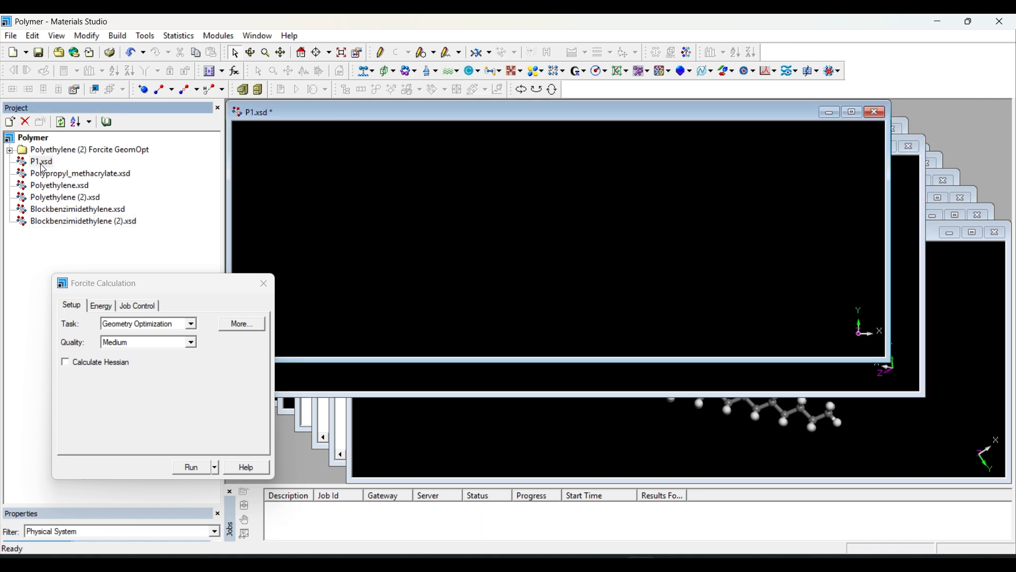
left_click(385, 55)
left_click(472, 252)
left_click(533, 255)
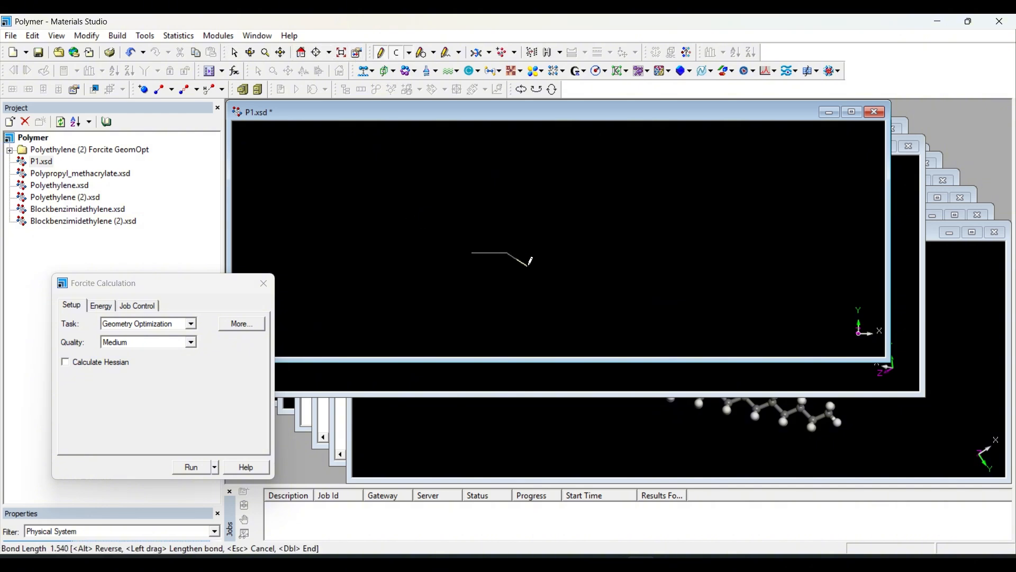
key("Escape")
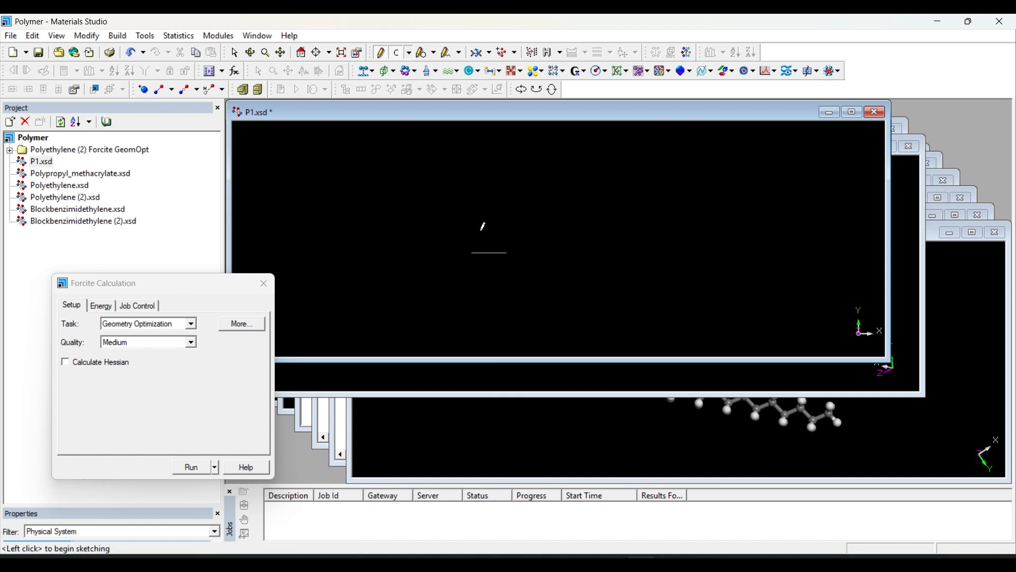
Step: Show the two-carbon fragment in Ball and stick display style and fit it to the view
left_click(235, 53)
right_click(376, 159)
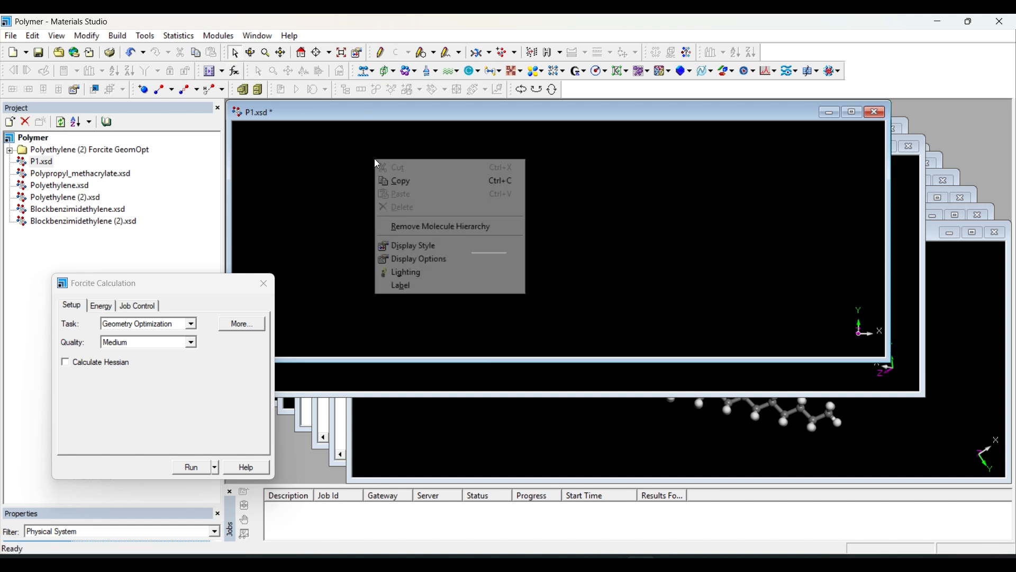
left_click(406, 246)
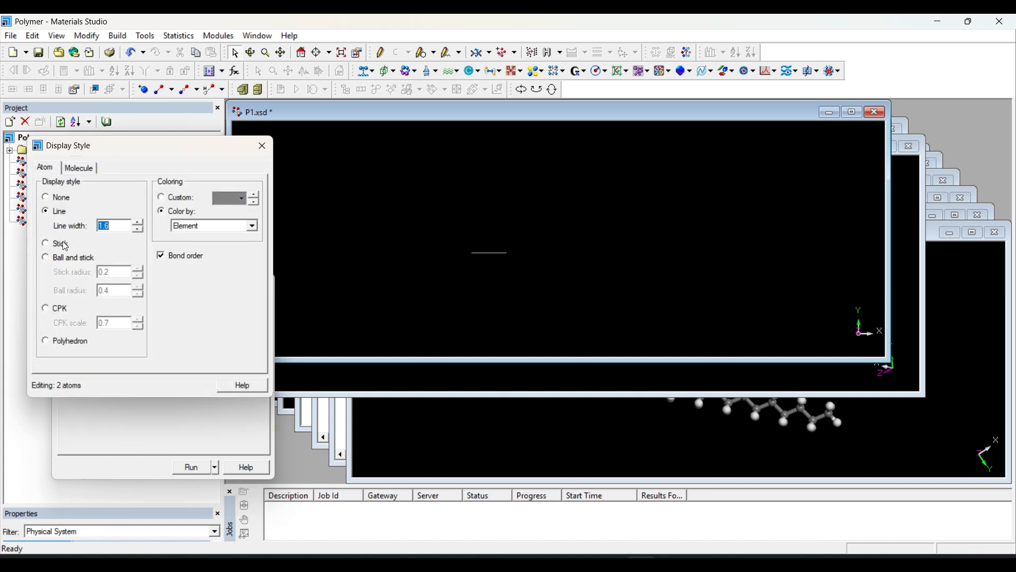
left_click(63, 257)
left_click(262, 146)
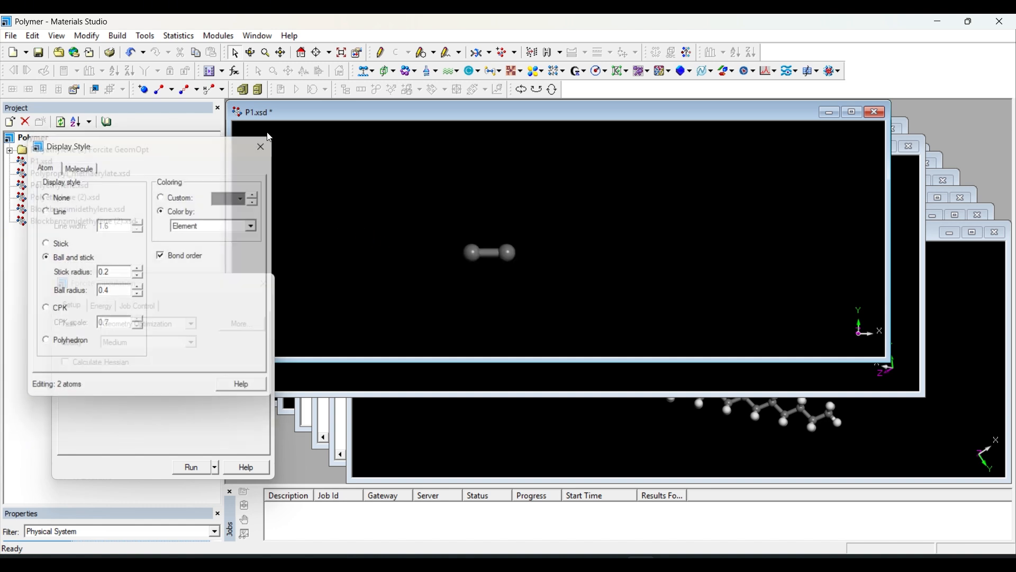
left_click(341, 53)
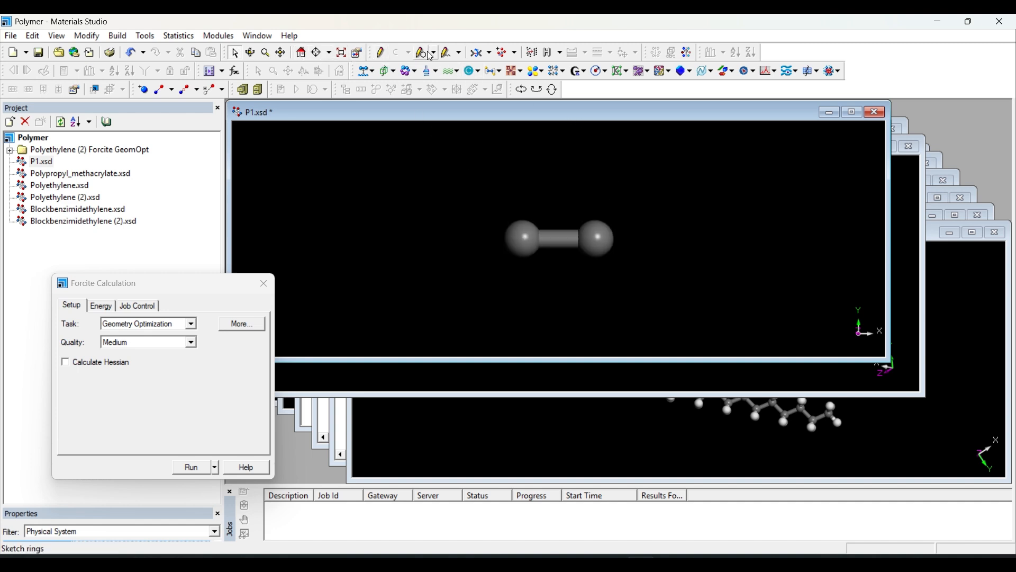
Step: Set the sketching element to fluorine and bond two fluorine atoms to one carbon of the two-carbon fragment
left_click(410, 53)
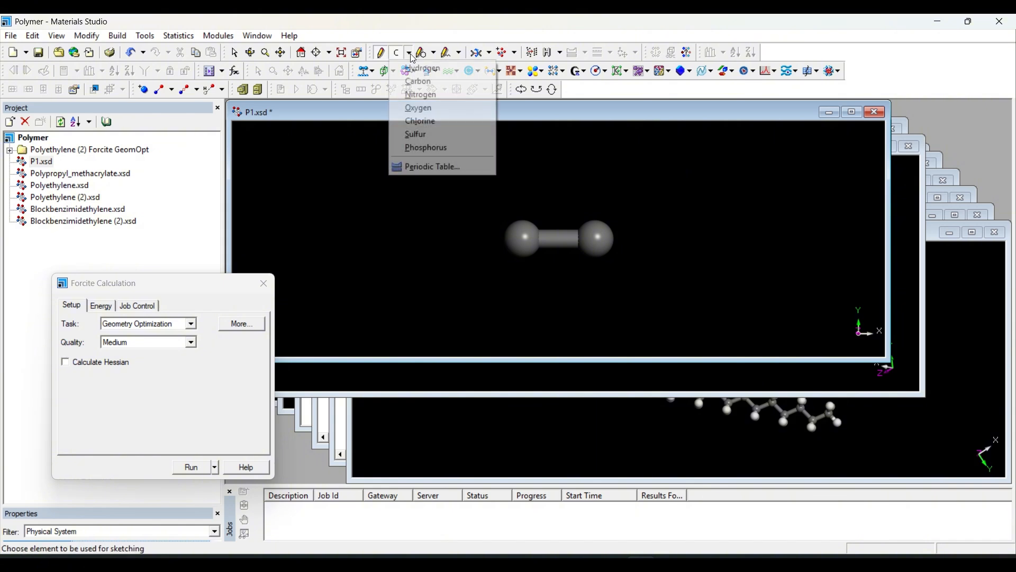
left_click(428, 167)
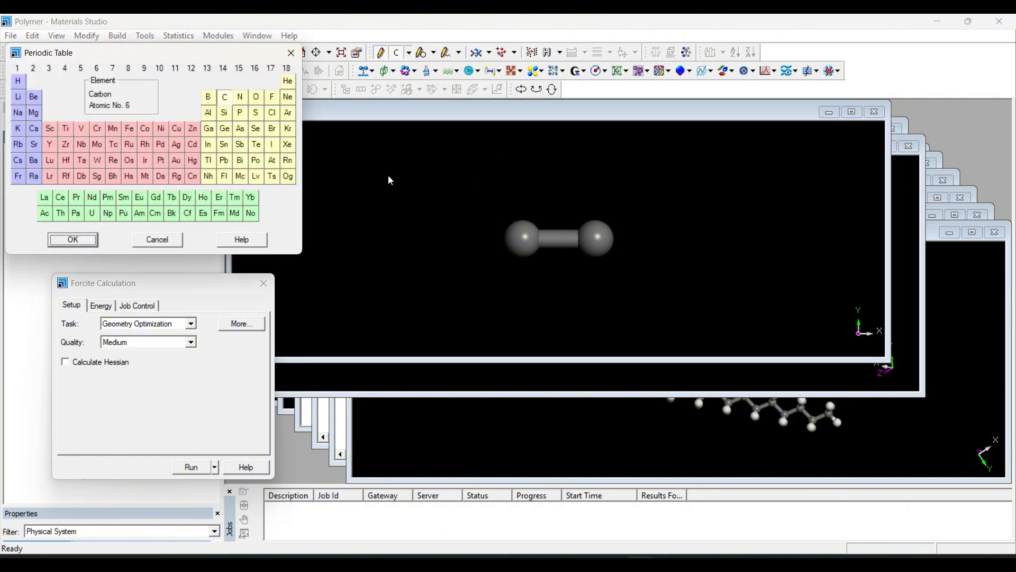
left_click(272, 97)
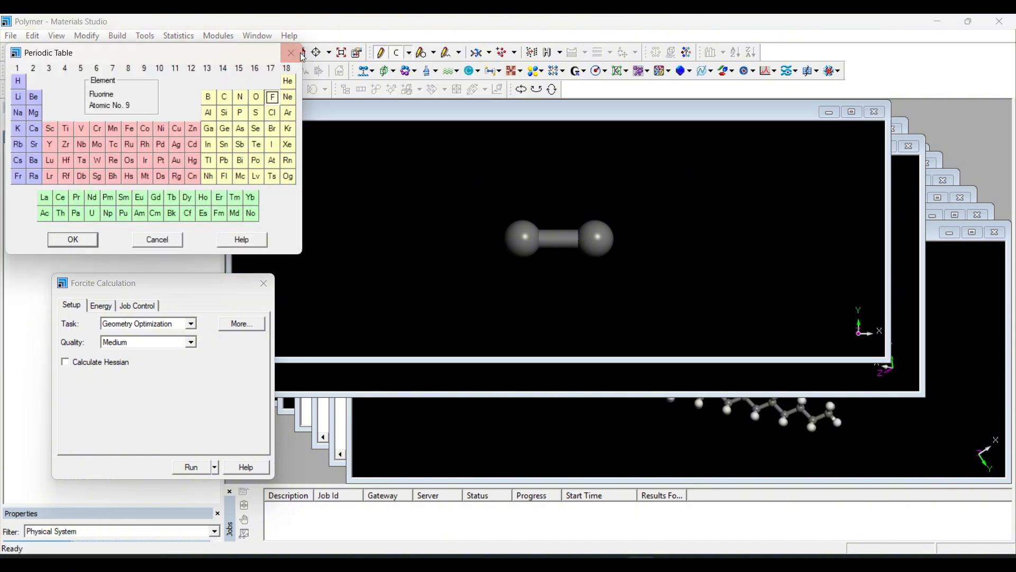
left_click(88, 239)
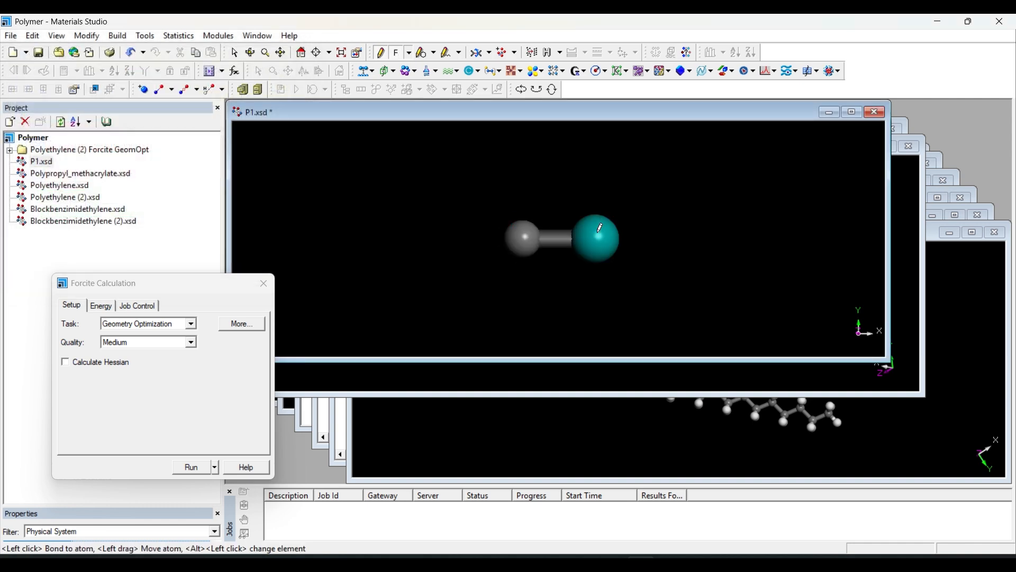
left_click(598, 231)
left_click(593, 307)
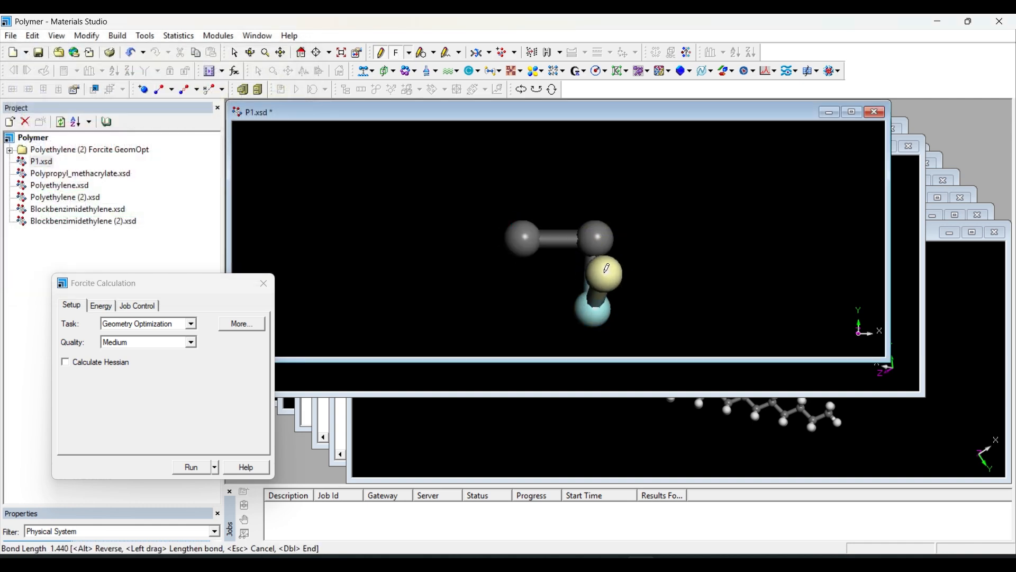
left_click(597, 231)
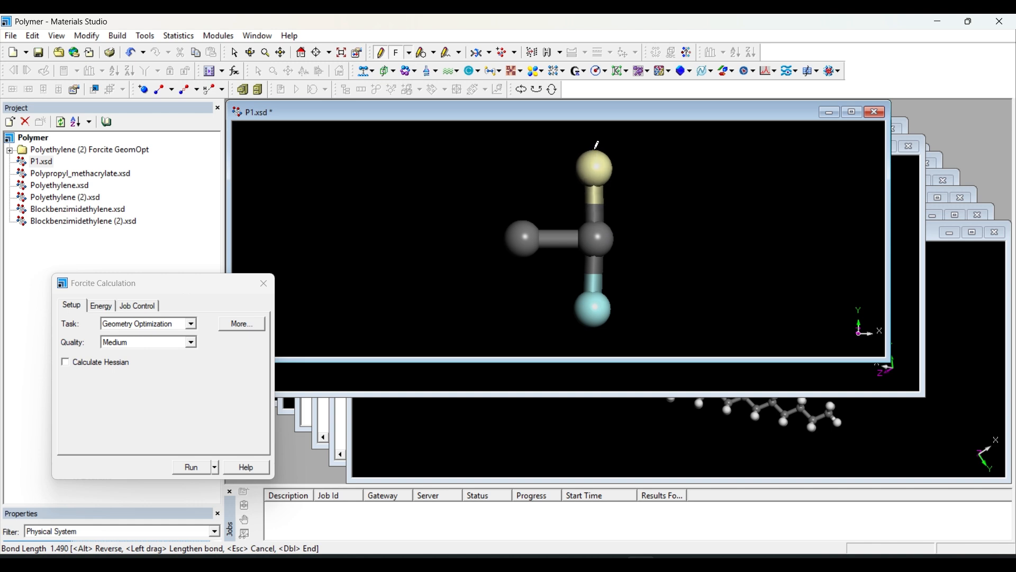
double_click(598, 149)
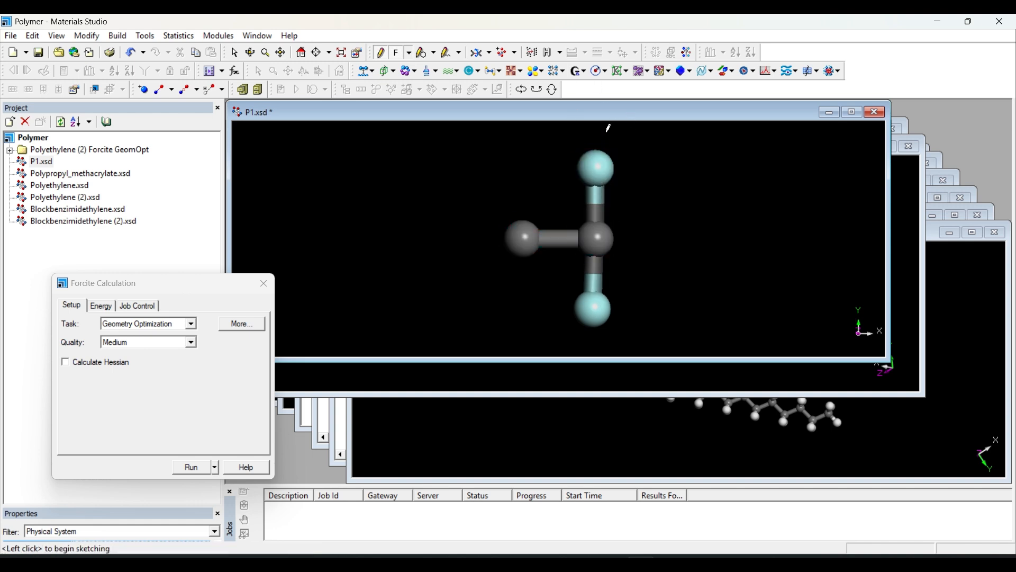
Step: Saturate the difluoro fragment with hydrogens using hydrogen adjustment and maximize the P1.xsd document
left_click(561, 53)
left_click(569, 71)
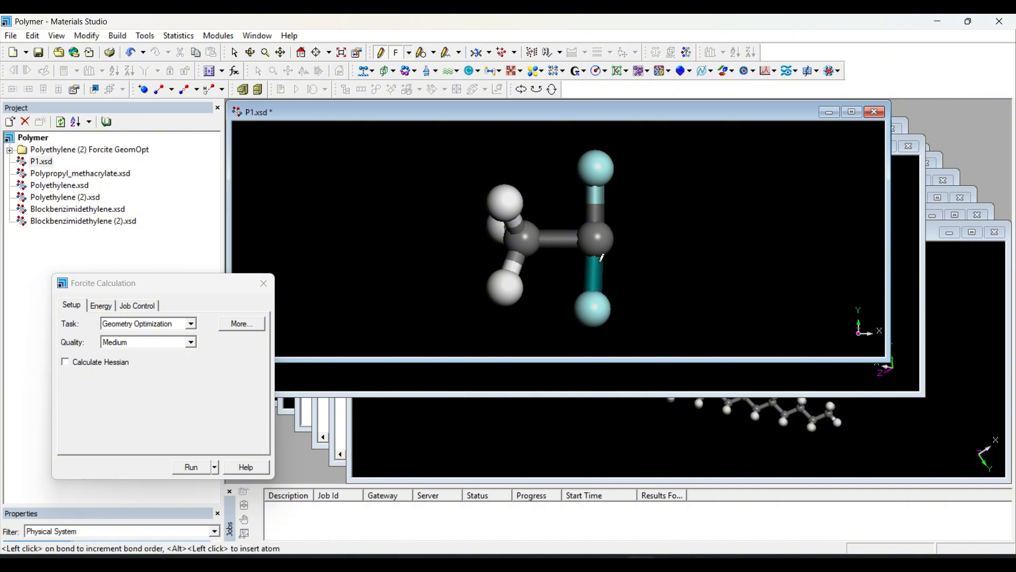
left_click(236, 53)
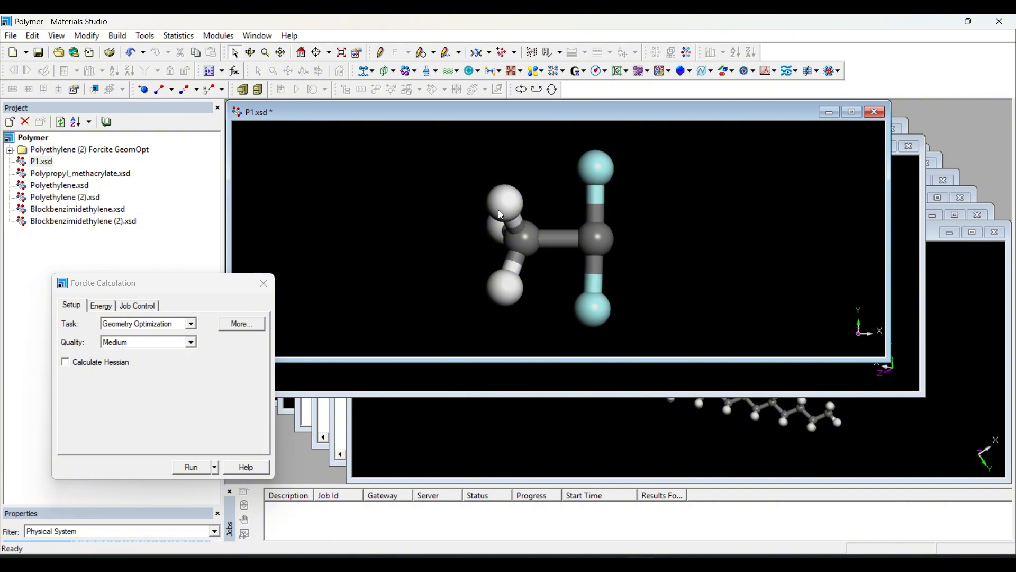
right_click_drag(565, 225, 600, 221)
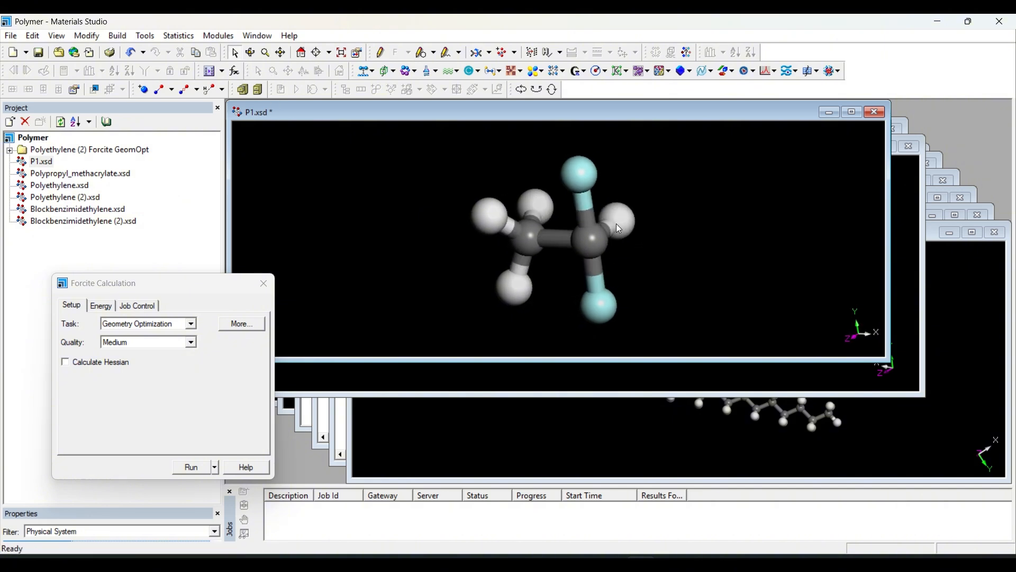
left_click(852, 113)
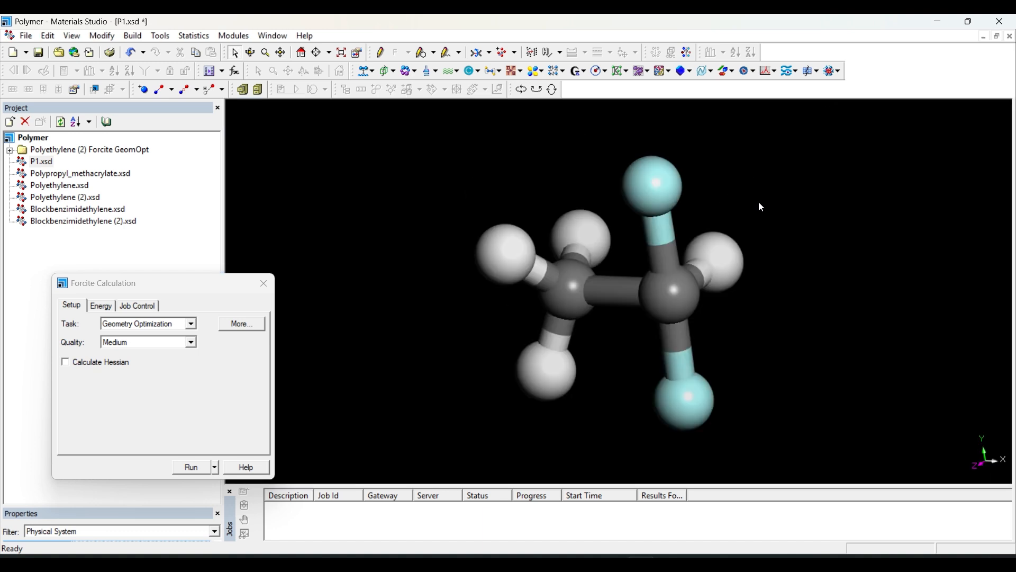
right_click_drag(760, 205, 641, 257)
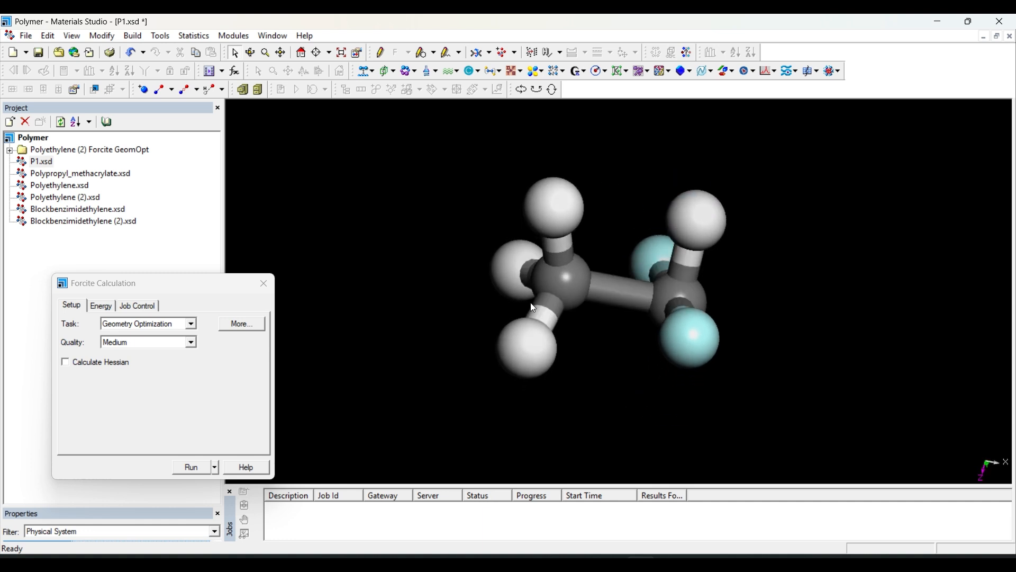
Step: Define a hydrogen on the non-fluorinated carbon as the head atom of the repeat unit
left_click(131, 36)
mouse_move(175, 50)
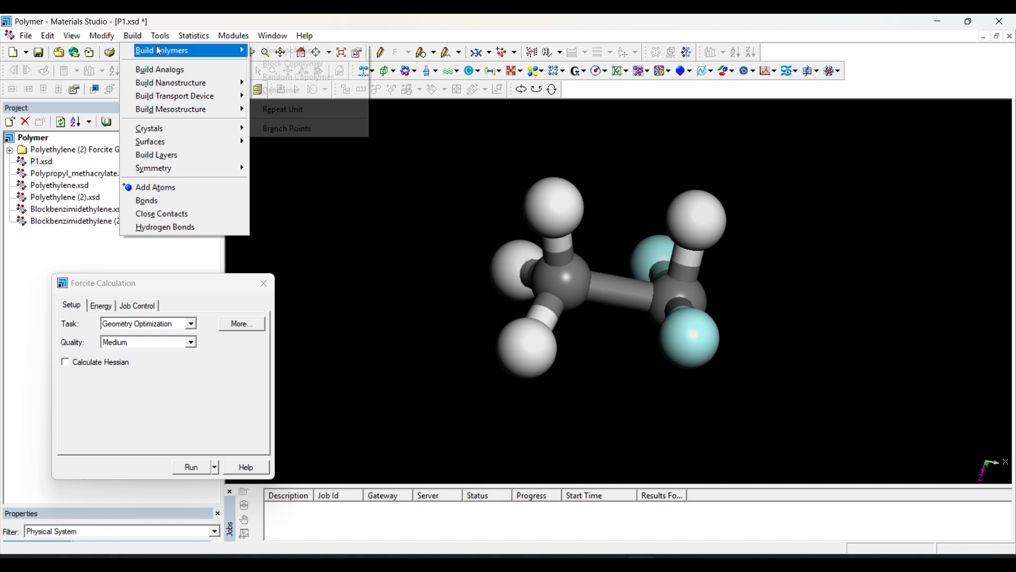
left_click(322, 110)
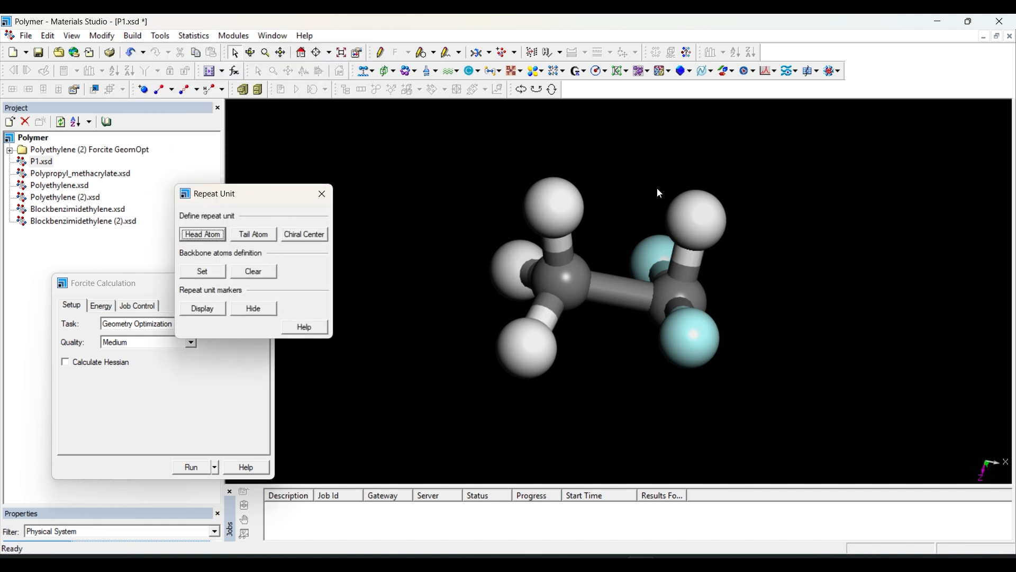
left_click(217, 237)
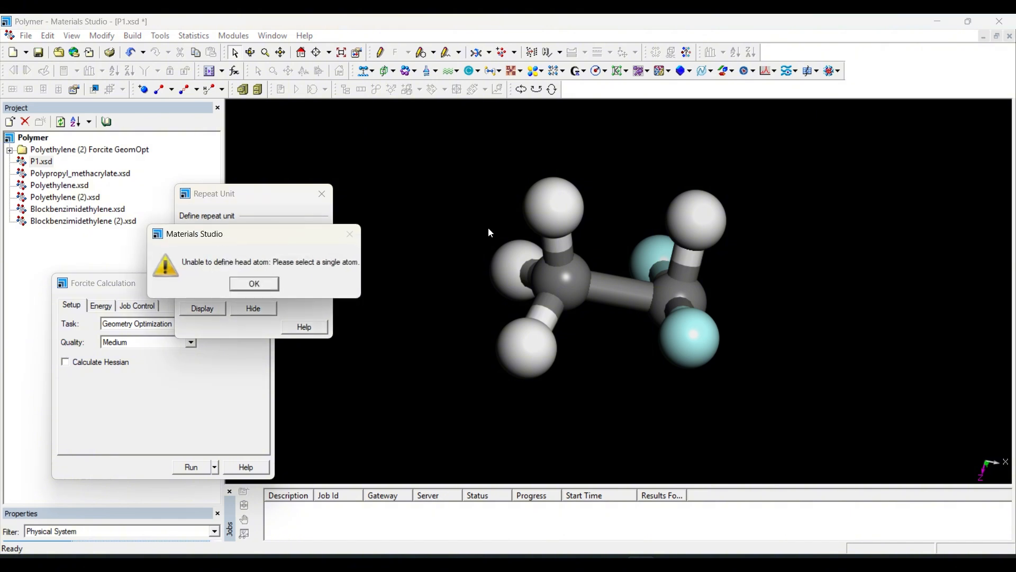
left_click(259, 284)
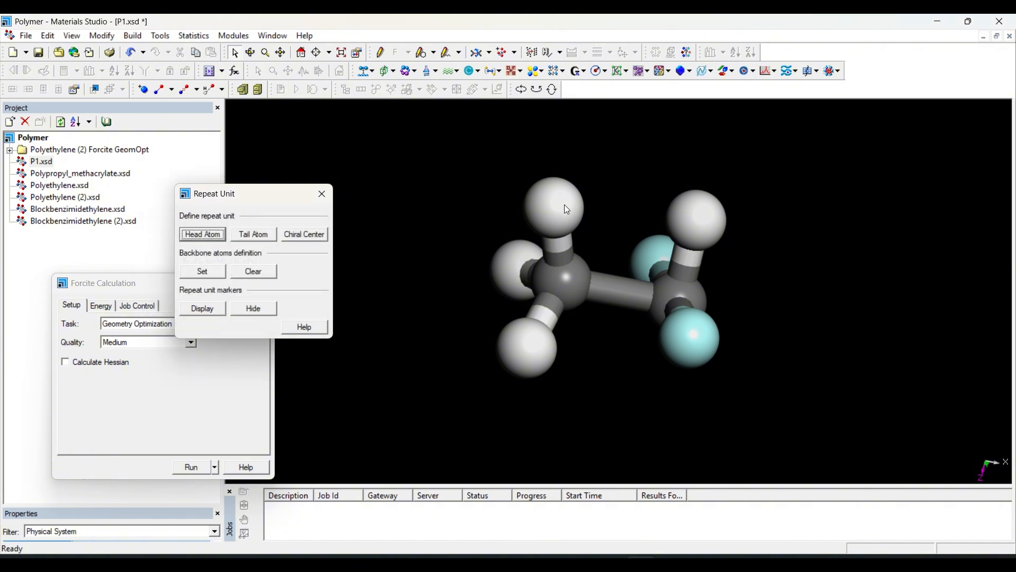
left_click(536, 204)
left_click(195, 237)
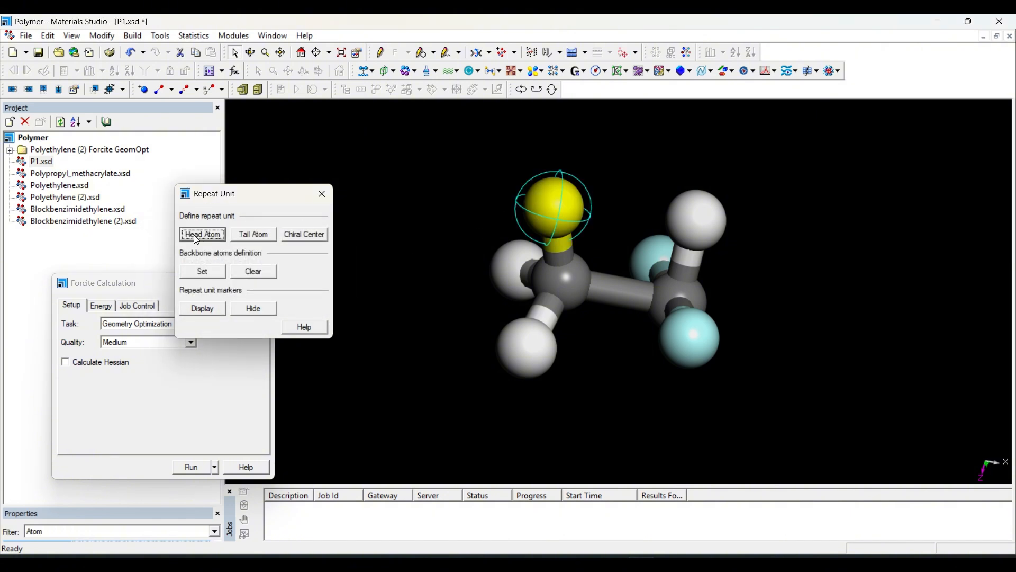
Step: Define the hydrogen on the fluorinated carbon as the tail atom, set the backbone atoms, and close the Repeat Unit dialog
left_click(712, 218)
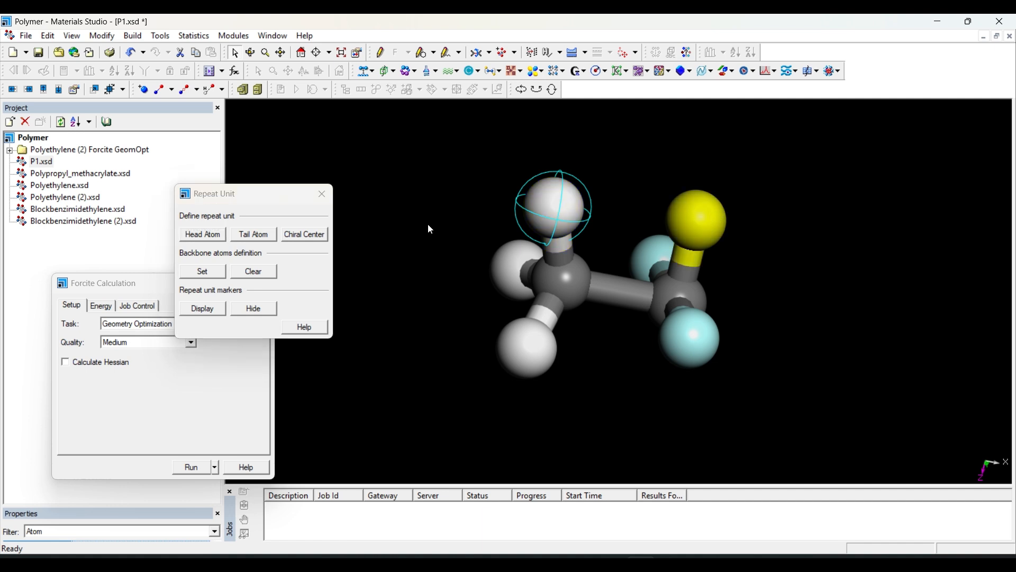
left_click(267, 236)
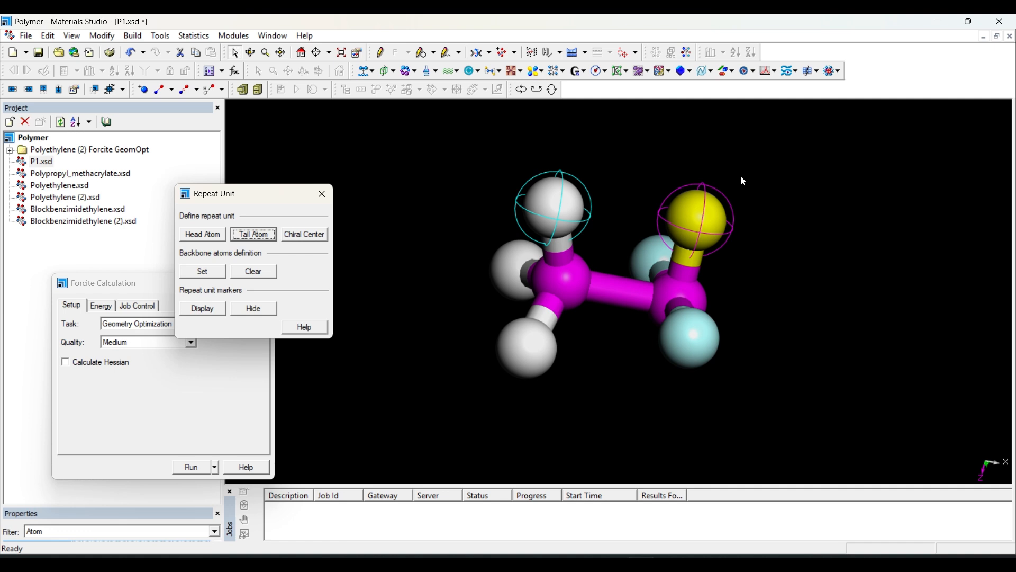
left_click(221, 273)
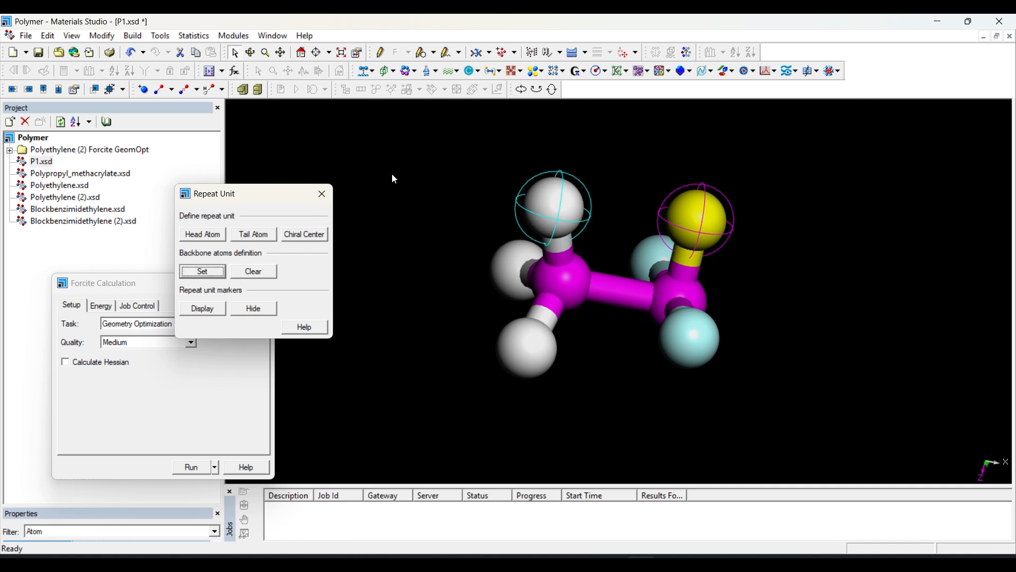
left_click(324, 193)
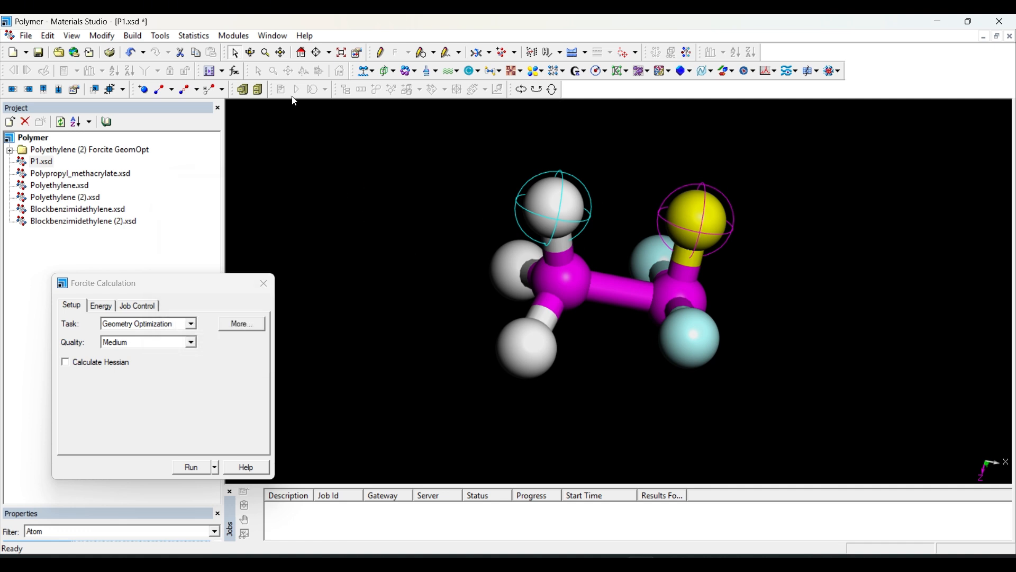
Step: Build an isotactic homopolymer from the current project's P1.xsd repeat unit with chain length 10 and 2 chains
left_click(133, 38)
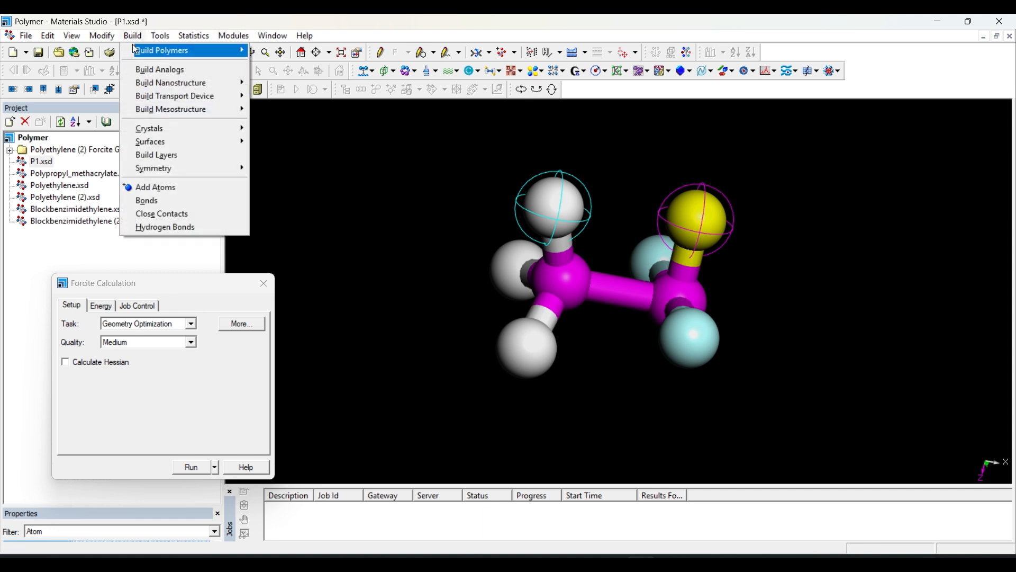
mouse_move(141, 50)
left_click(306, 49)
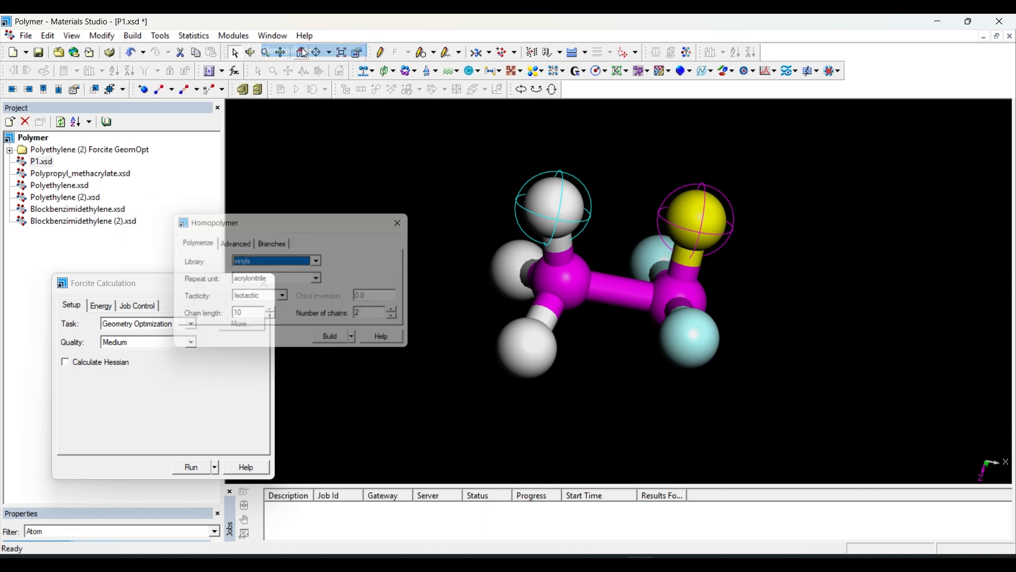
left_click(290, 266)
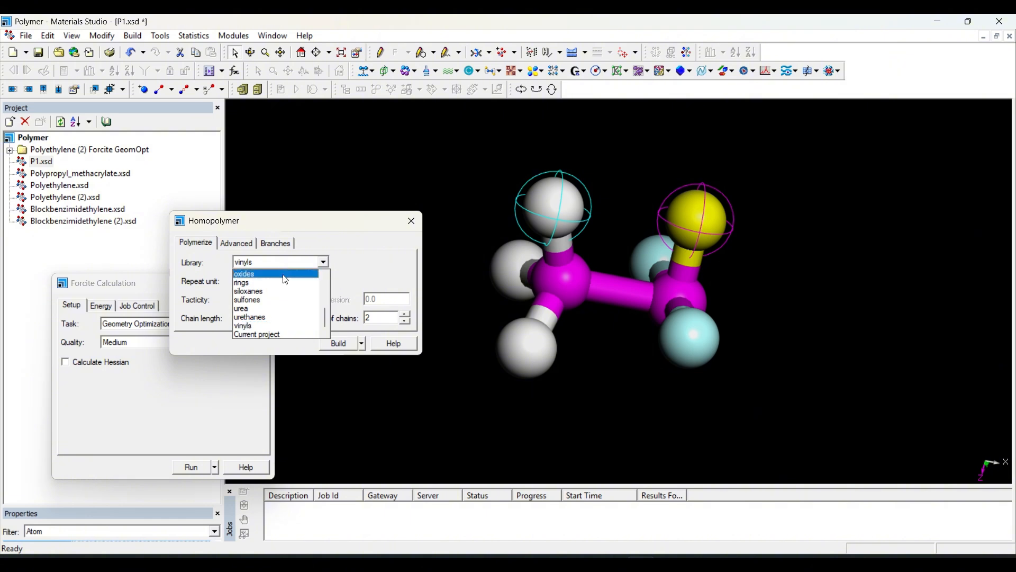
left_click(272, 335)
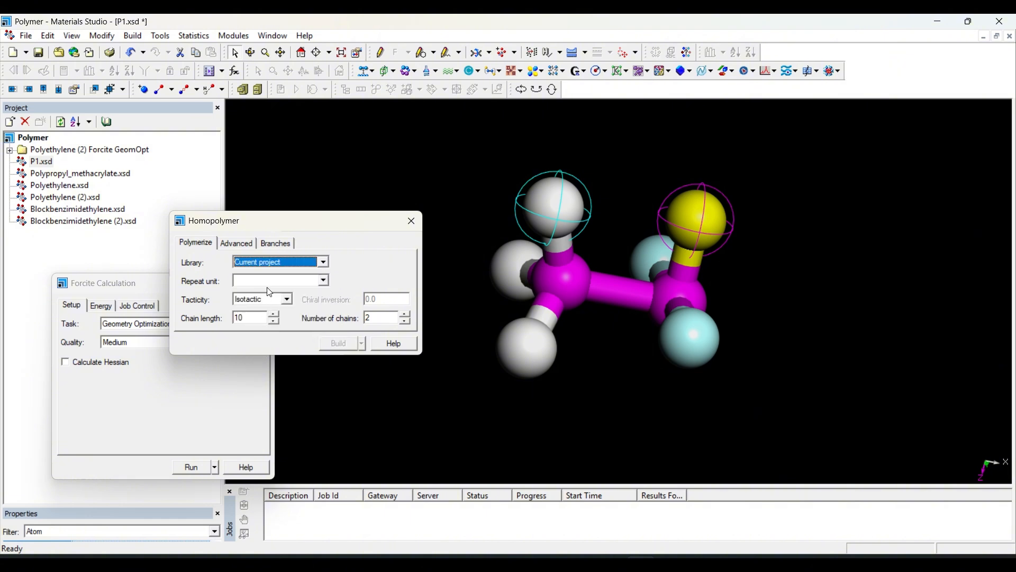
left_click(272, 282)
left_click(271, 317)
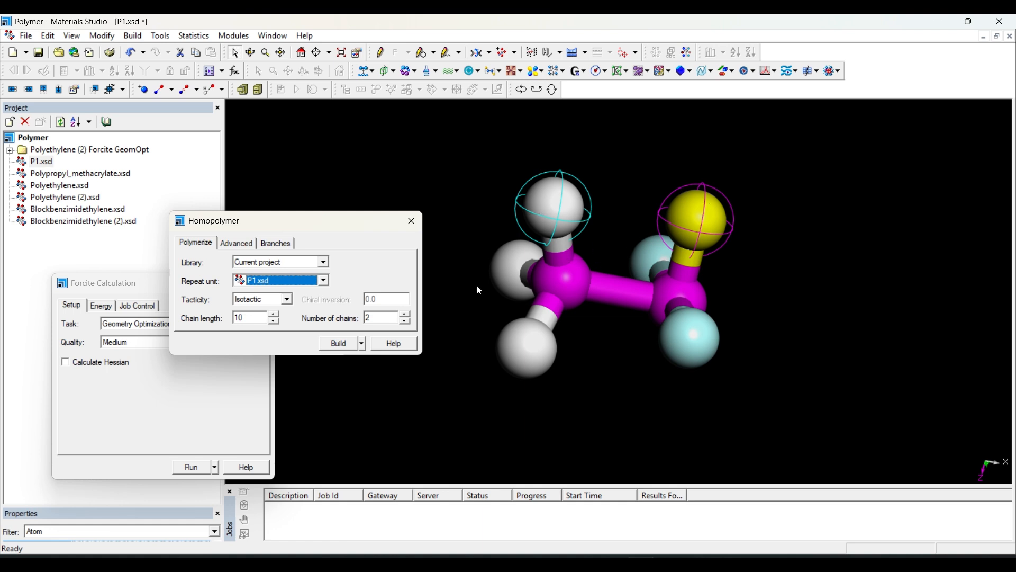
left_click(251, 319)
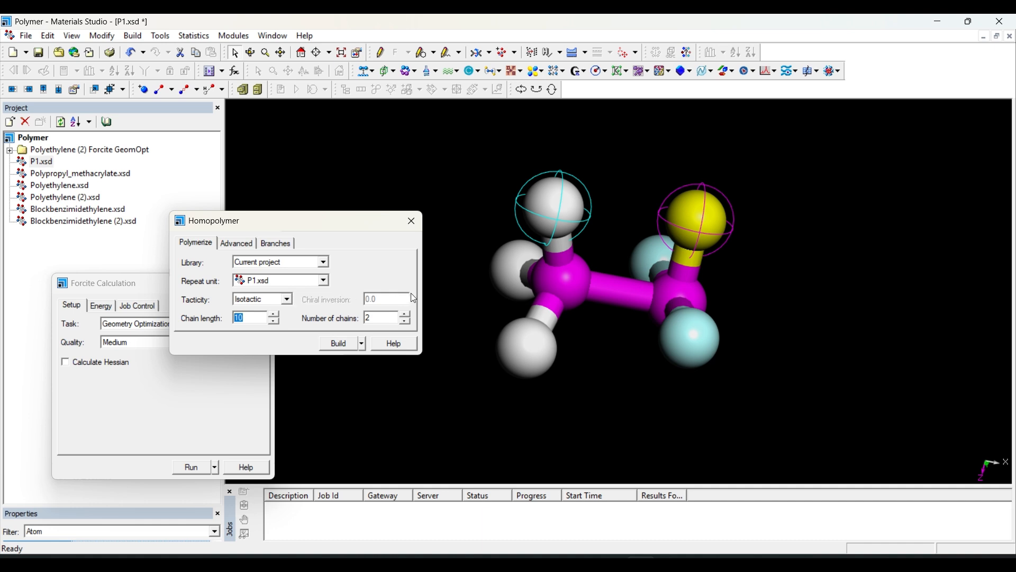
left_click(338, 344)
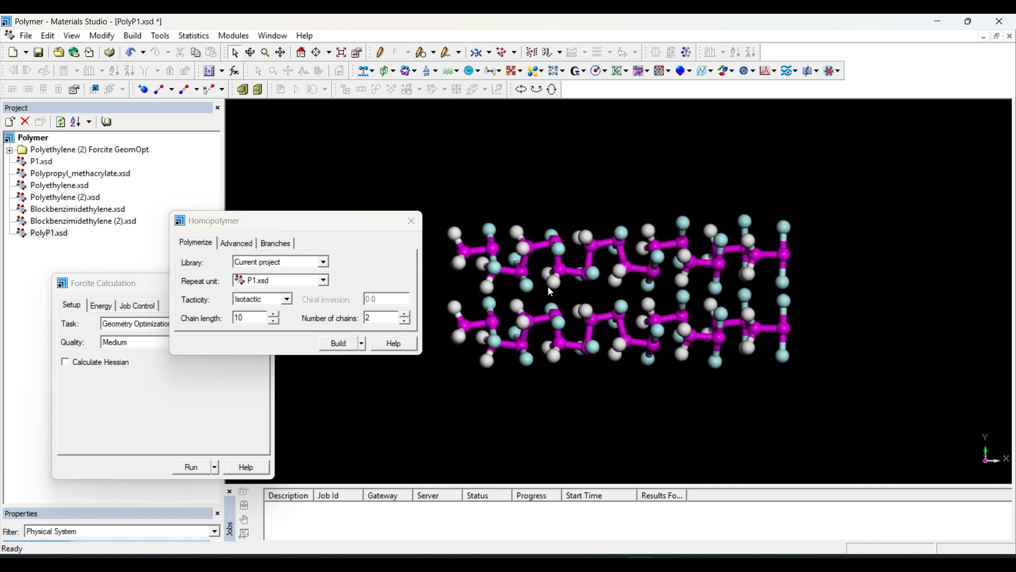
right_click_drag(593, 312, 697, 365)
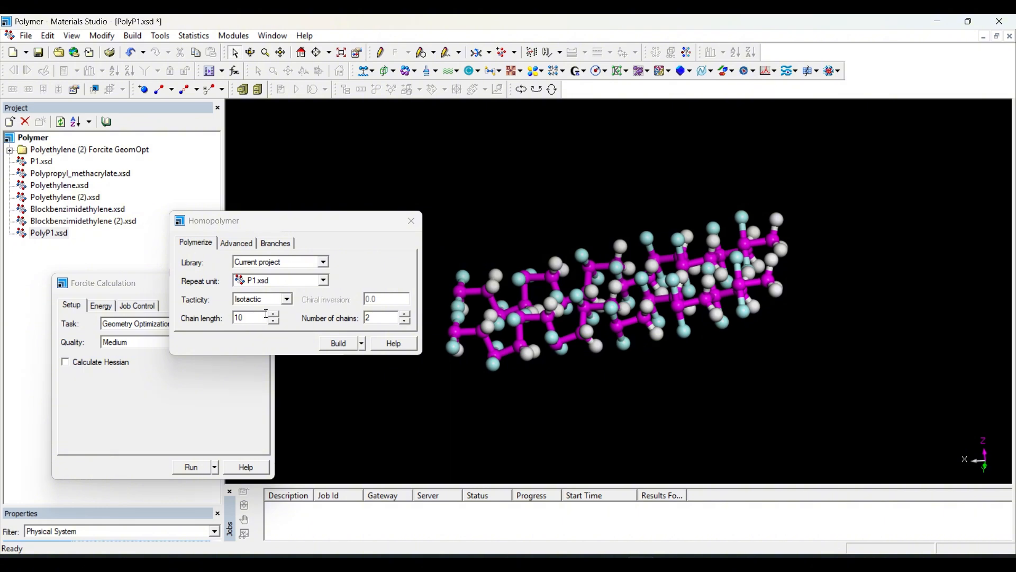
Step: Build another P1 homopolymer with chain length 6 and a single chain, and close the Homopolymer builder
left_click(406, 323)
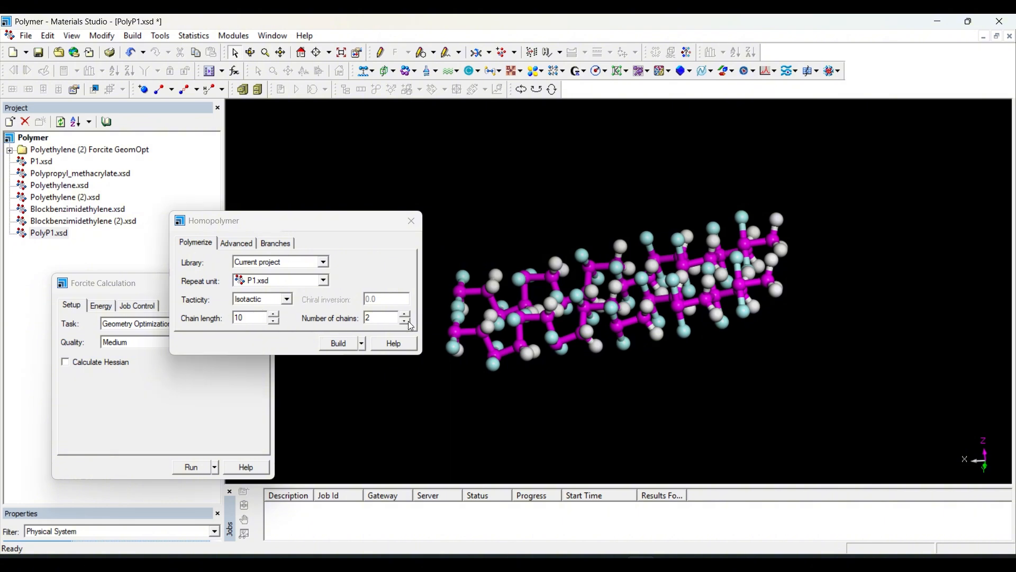
left_click(275, 322)
left_click(271, 321)
left_click(333, 343)
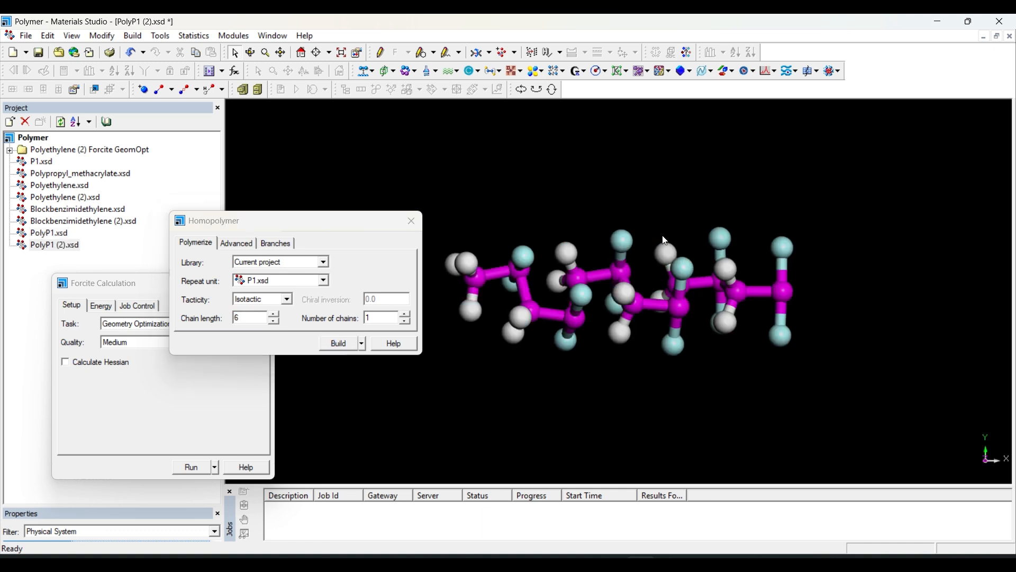
right_click_drag(662, 239, 557, 359)
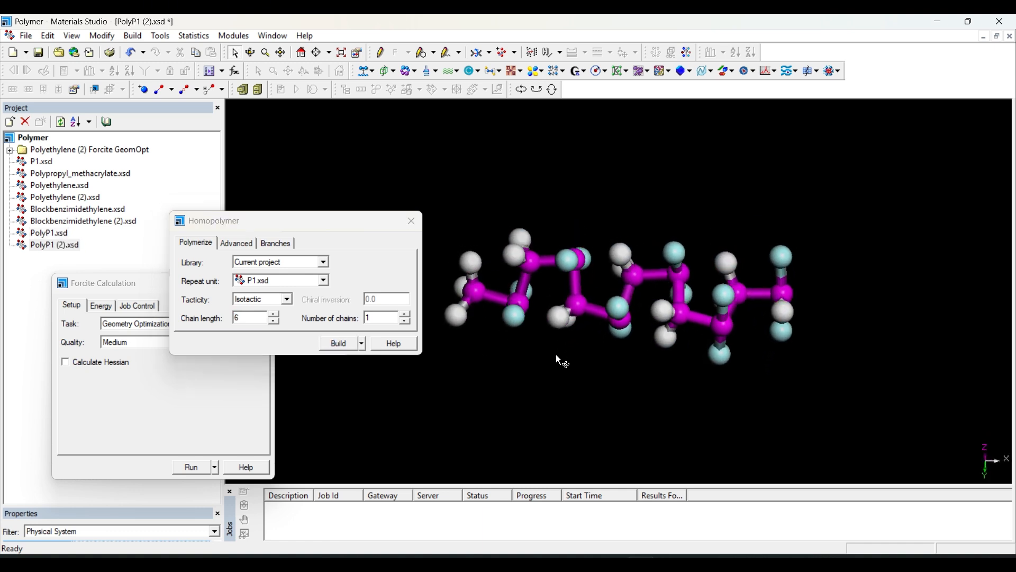
left_click(412, 221)
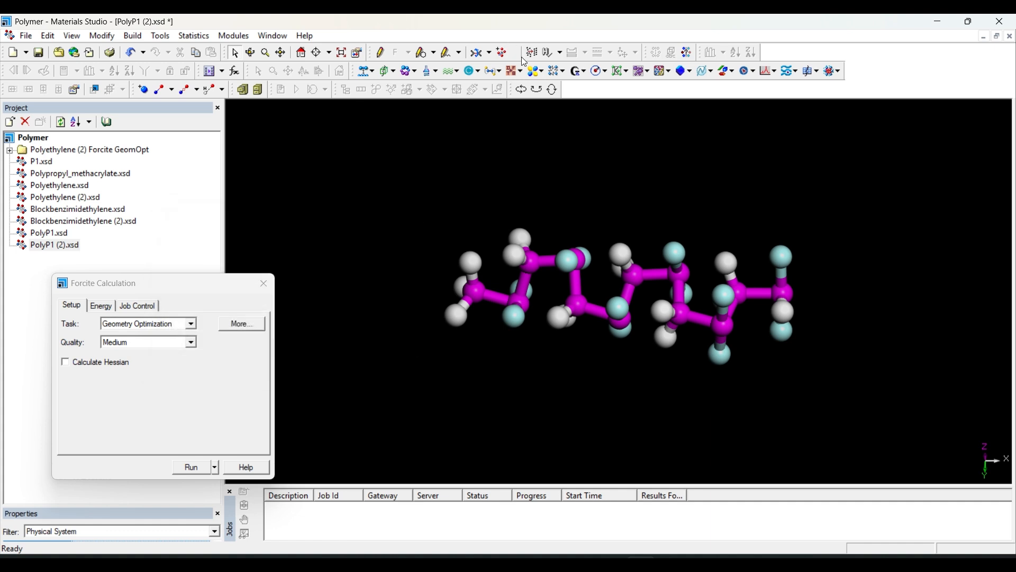
Step: Run a Forcite geometry optimization of PolyP1 (2).xsd at medium quality with a maximum of 5000 iterations, and dismiss the completion notice
left_click(562, 71)
left_click(579, 86)
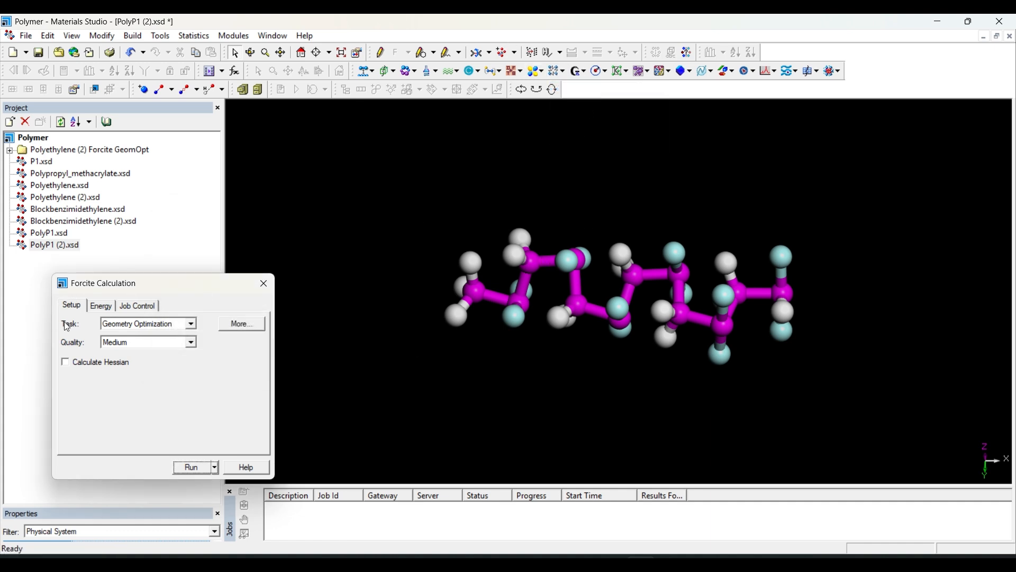
left_click(239, 323)
left_click(271, 365)
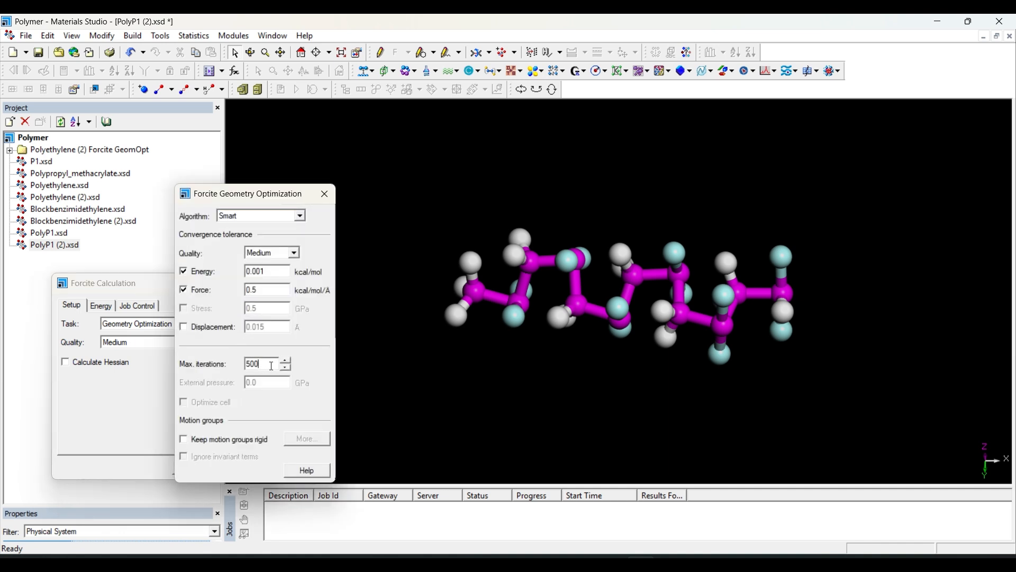
left_click_drag(272, 365, 213, 364)
type("5000")
left_click(325, 195)
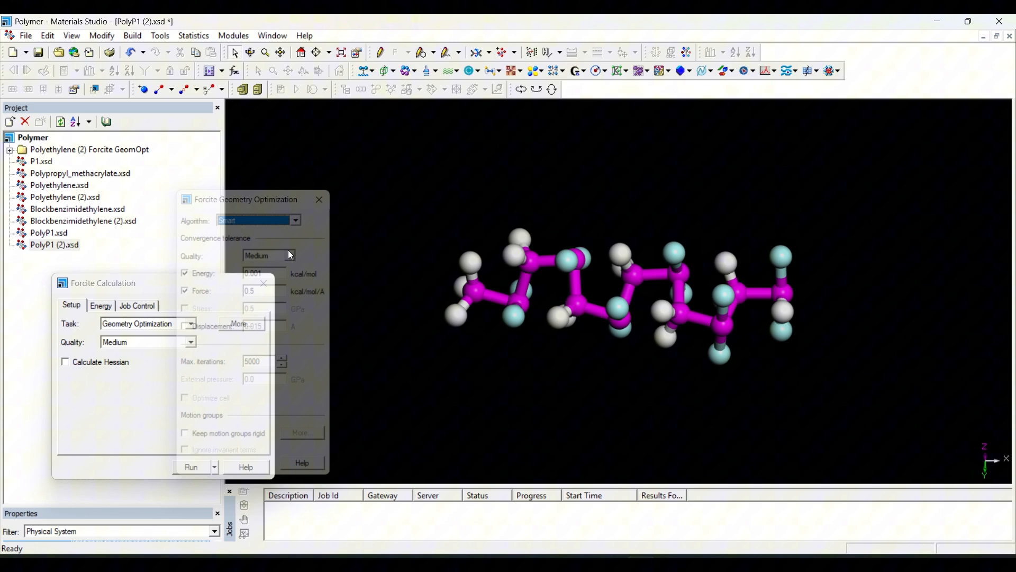
left_click(200, 469)
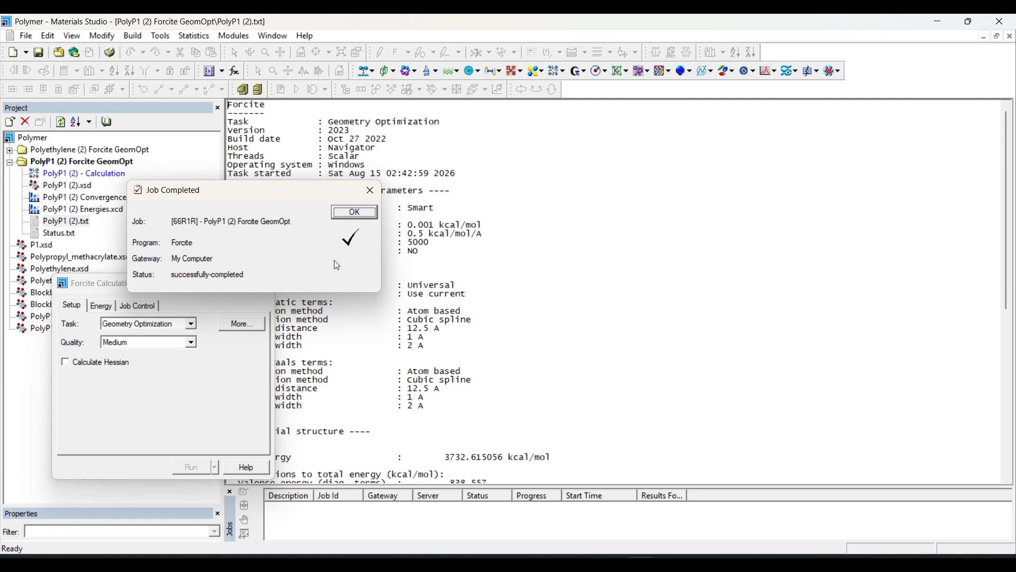
left_click(362, 213)
Step: Inspect the optimized PolyP1 (2) structure and examine the final energies and forces in its text report
left_click_drag(247, 300, 181, 374)
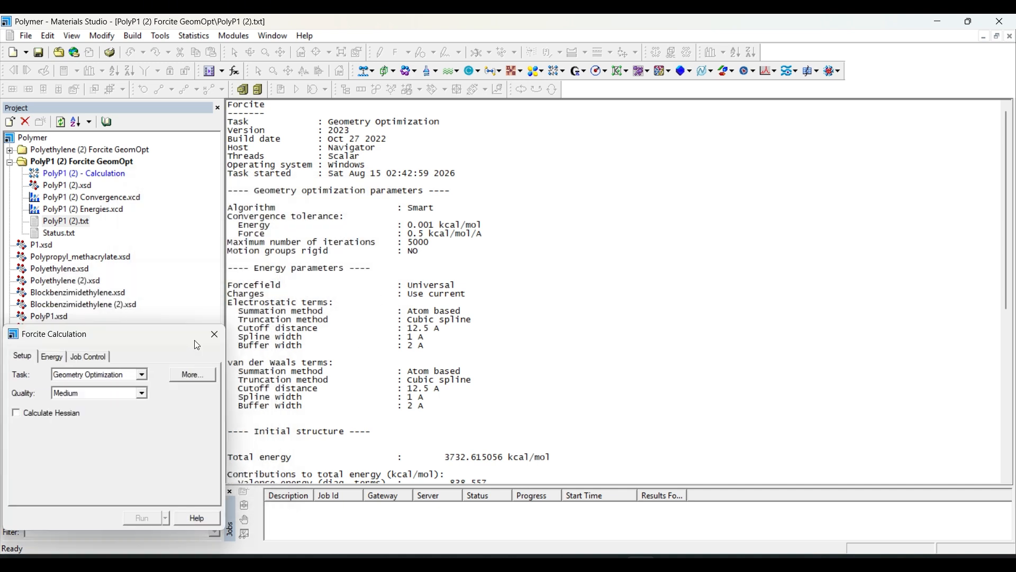
double_click(74, 186)
right_click_drag(674, 239, 586, 354)
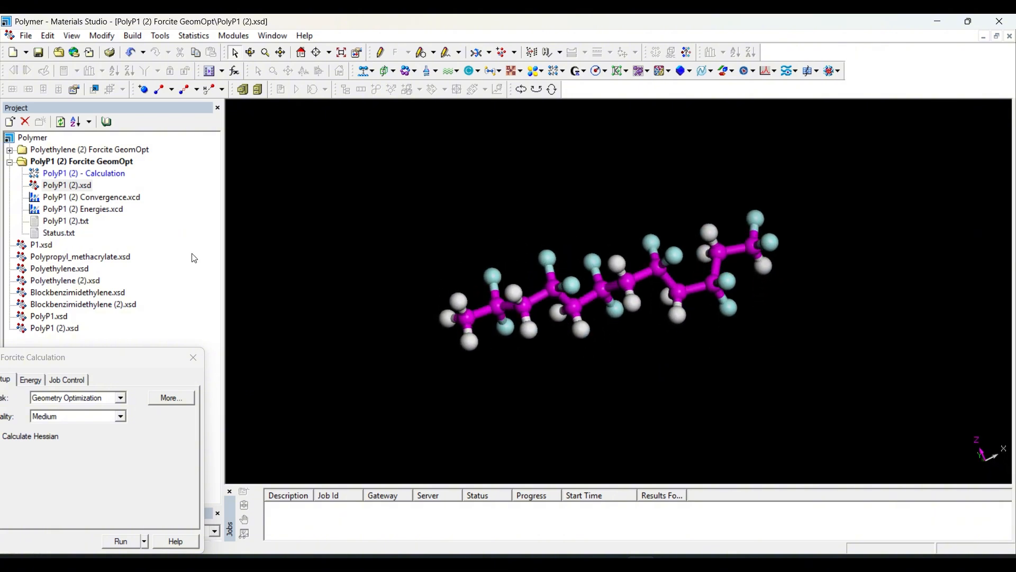
double_click(74, 222)
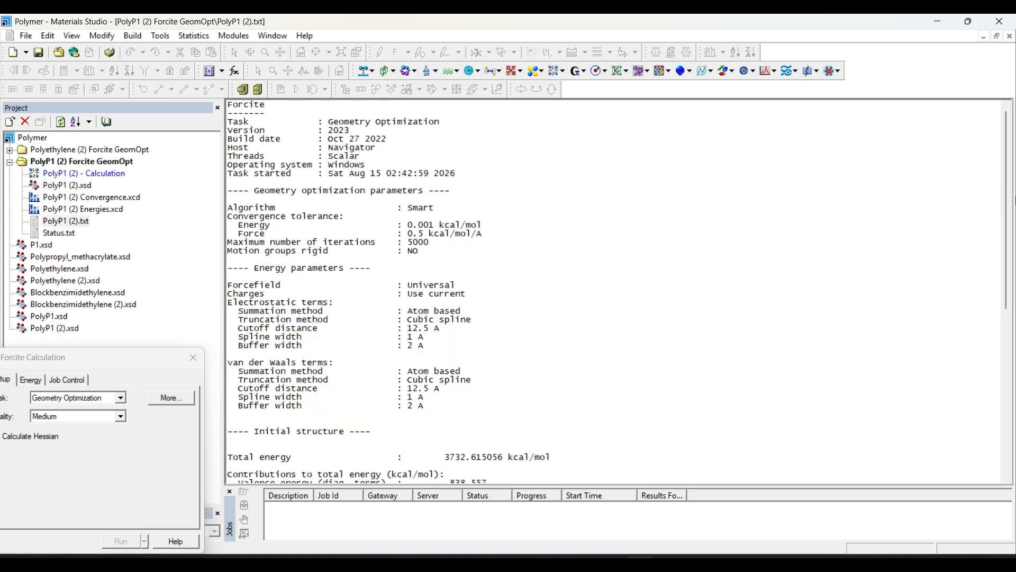
left_click_drag(1005, 191, 1005, 386)
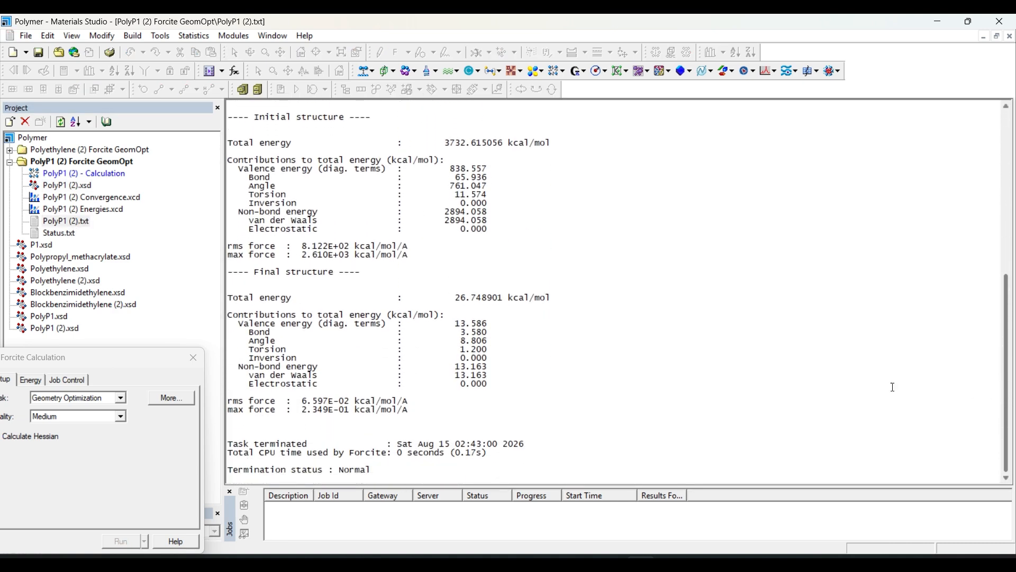
left_click_drag(295, 403, 348, 416)
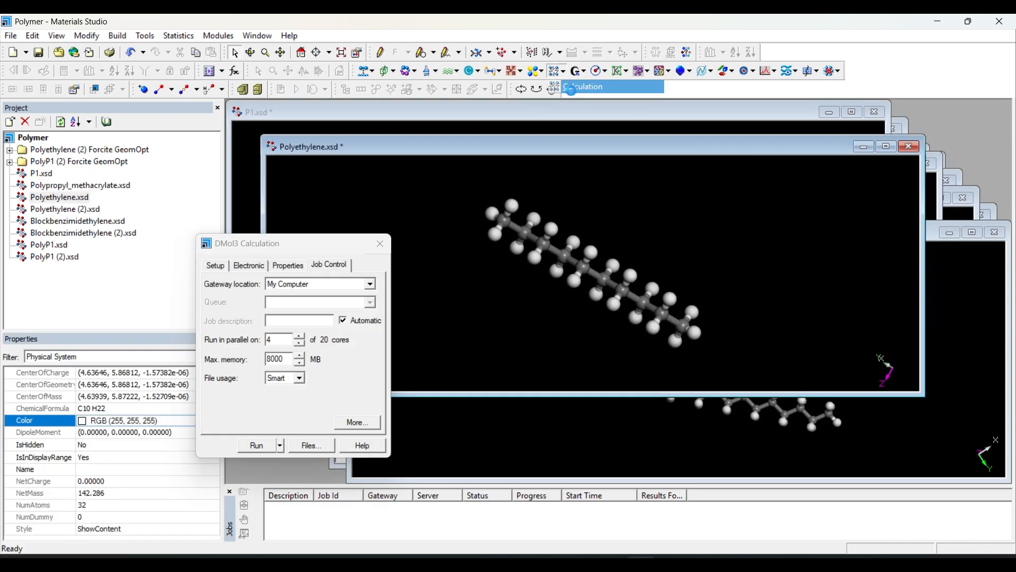
Step: Run a Forcite geometry optimization of Polyethylene.xsd at Ultra-fine quality and dismiss the completion notice
left_click(556, 89)
left_click(101, 407)
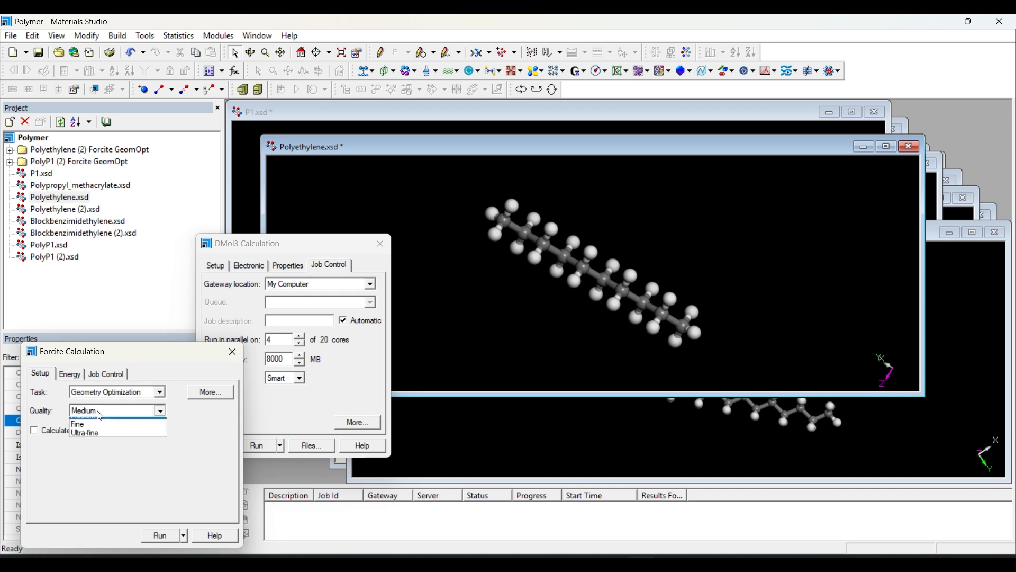
left_click(91, 447)
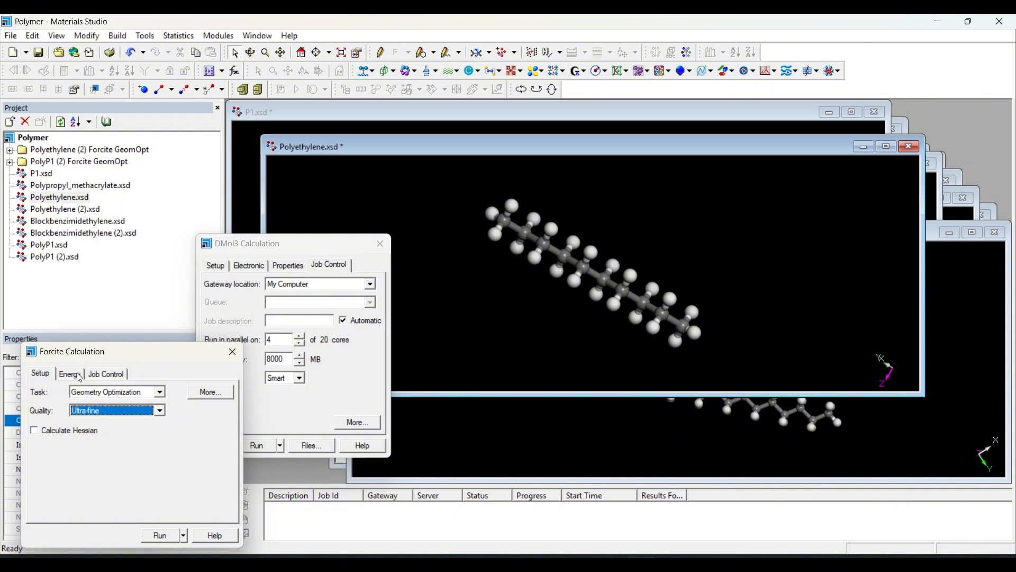
left_click(104, 375)
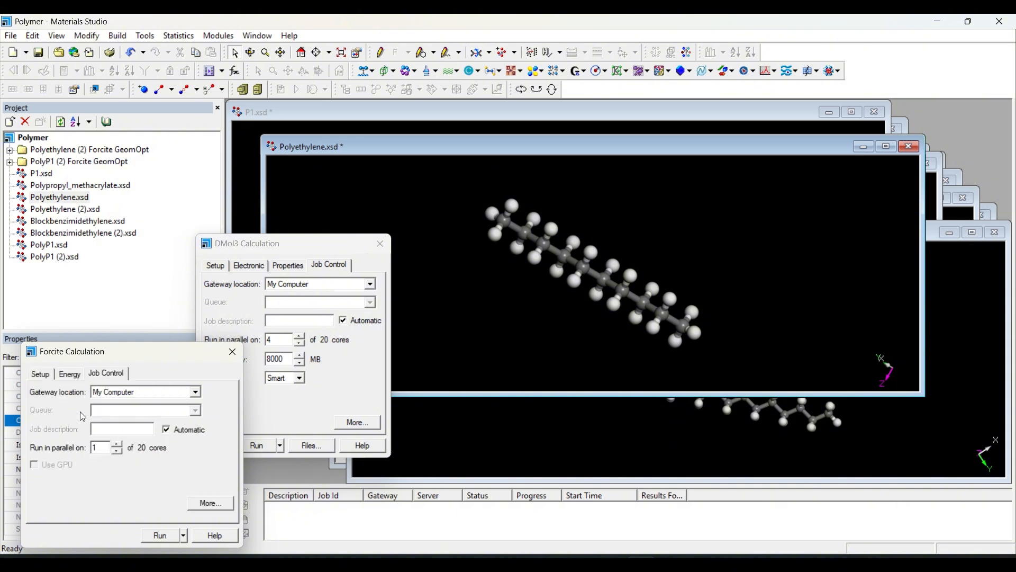
left_click(41, 375)
left_click(232, 393)
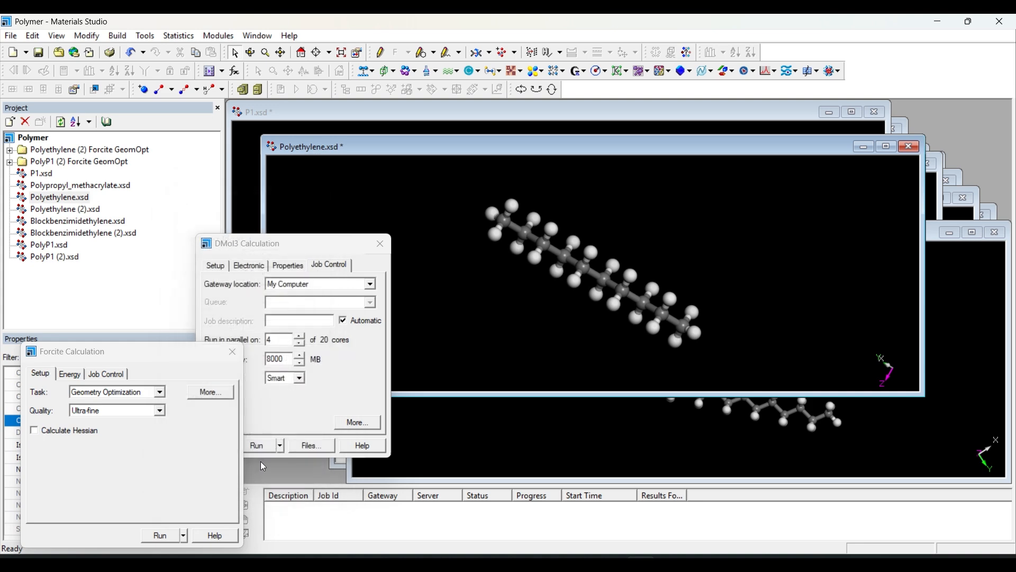
left_click(162, 534)
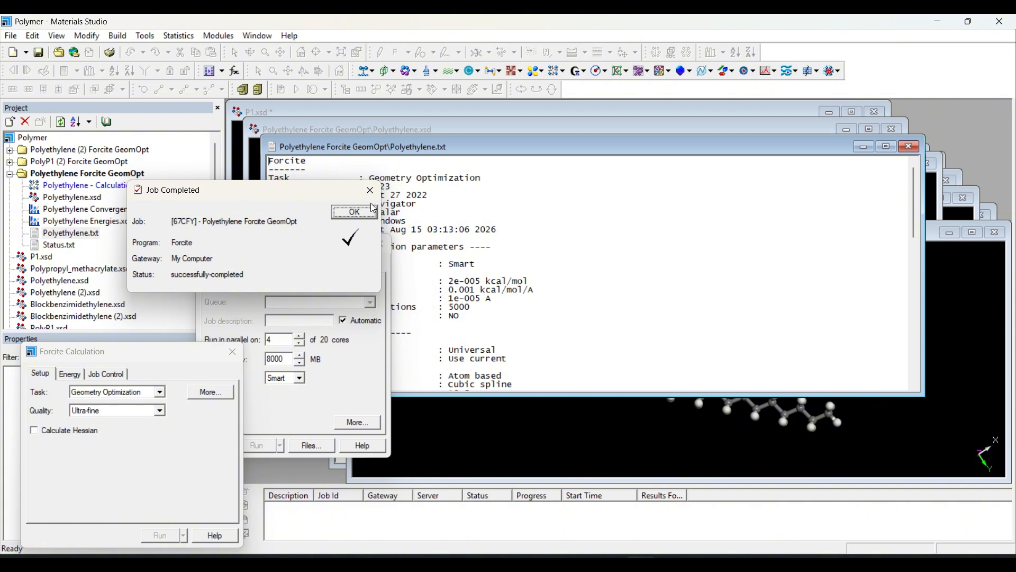
left_click(354, 212)
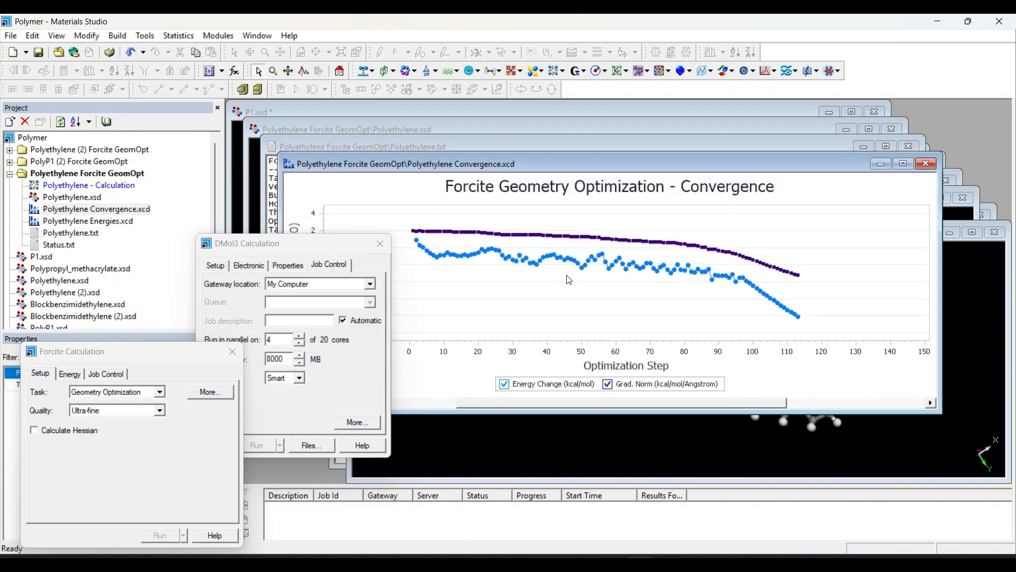
Step: Read the final-structure energies and forces in the Polyethylene.txt report, and close the DMol3 and Forcite calculation dialogs
double_click(91, 237)
scroll(632, 312, "down", 10)
scroll(632, 313, "down", 9)
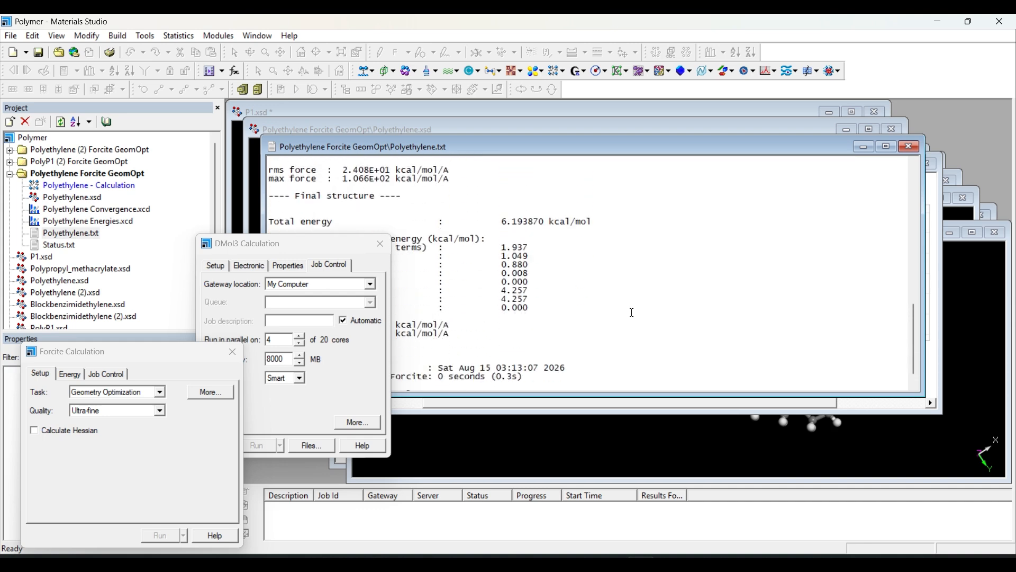
scroll(503, 299, "up", 2)
left_click(381, 244)
scroll(382, 351, "down", 3)
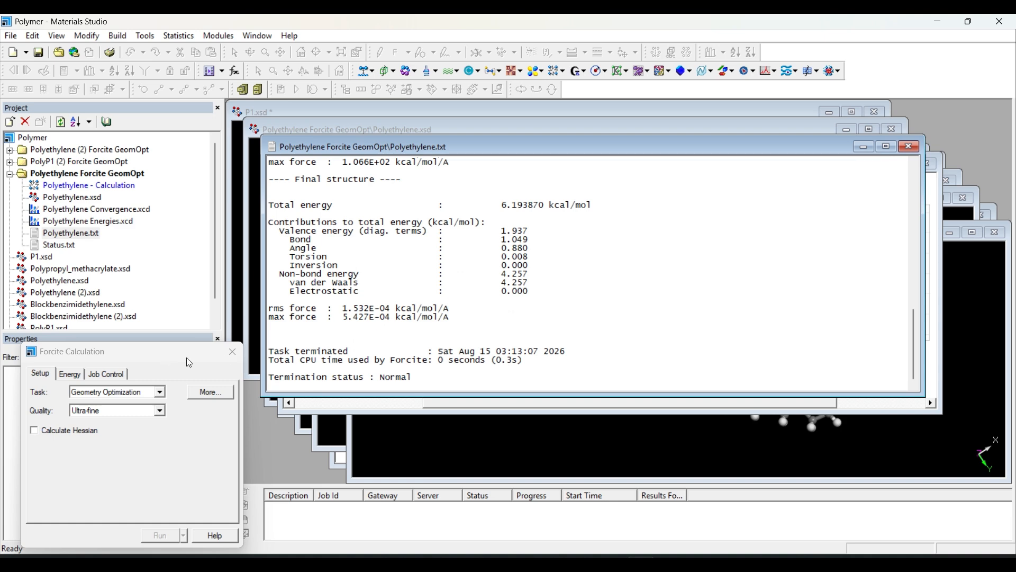
left_click(233, 352)
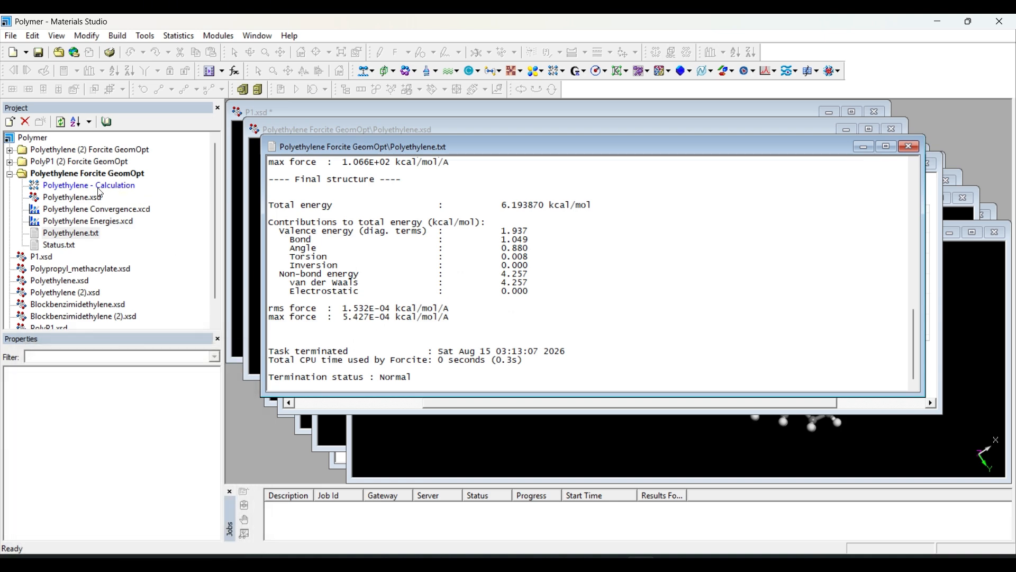
Step: Set up a Coarse-quality DMol3 geometry optimization of the Forcite-optimized Polyethylene.xsd with an energy tolerance of 0.1 Ha
left_click(69, 197)
right_click_drag(732, 271, 613, 170)
left_click(539, 91)
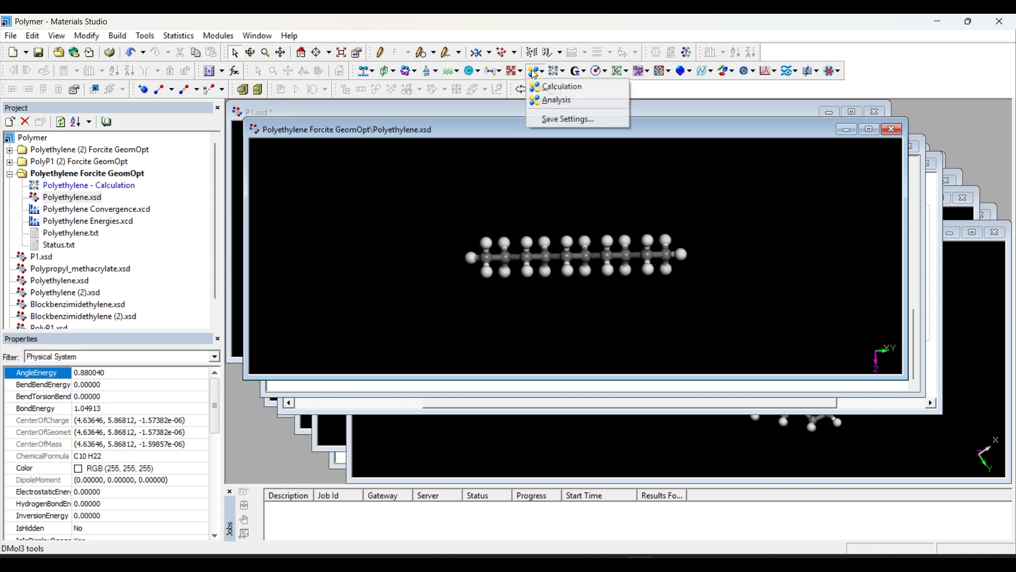
left_click(551, 102)
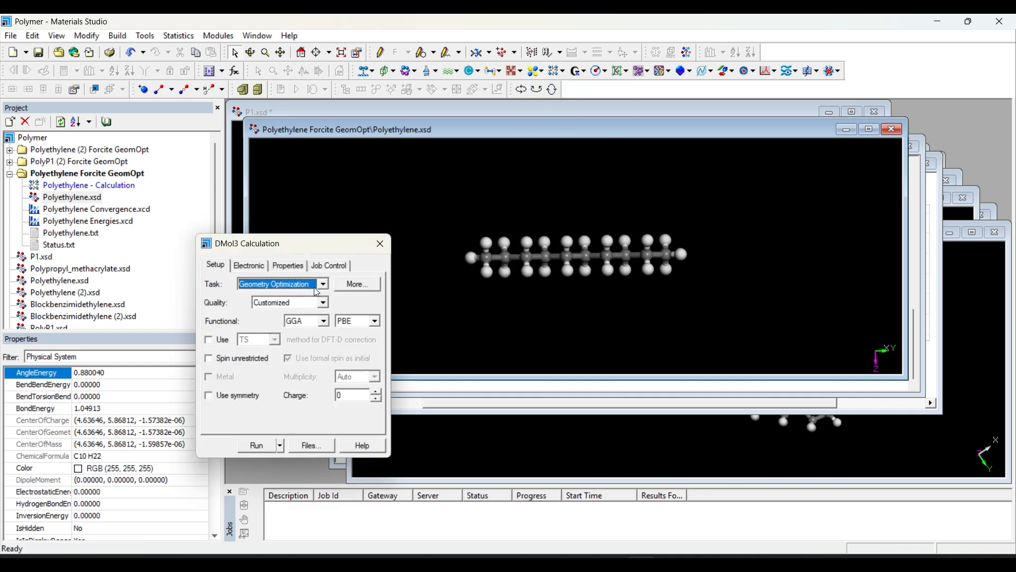
left_click(319, 303)
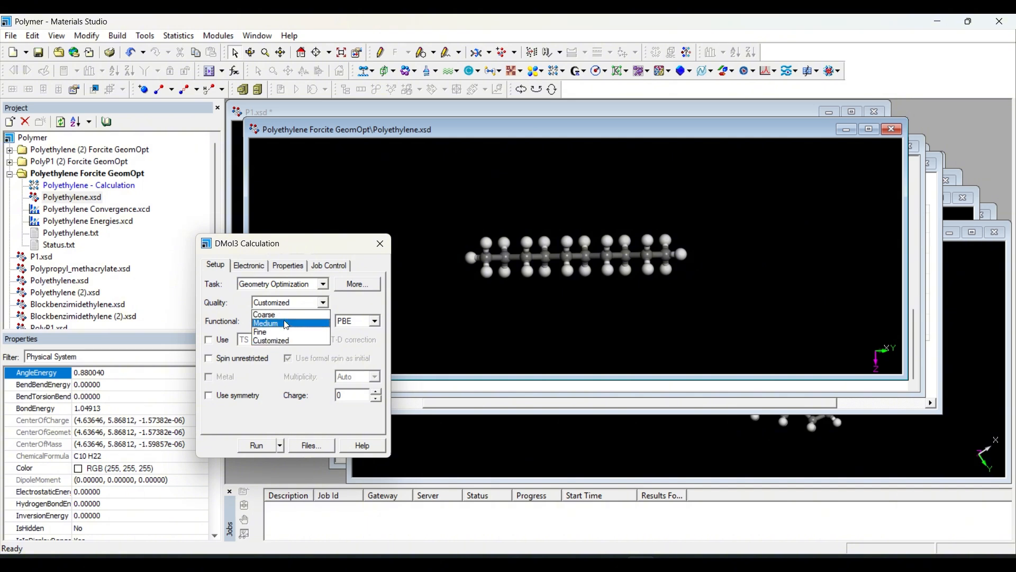
left_click(283, 316)
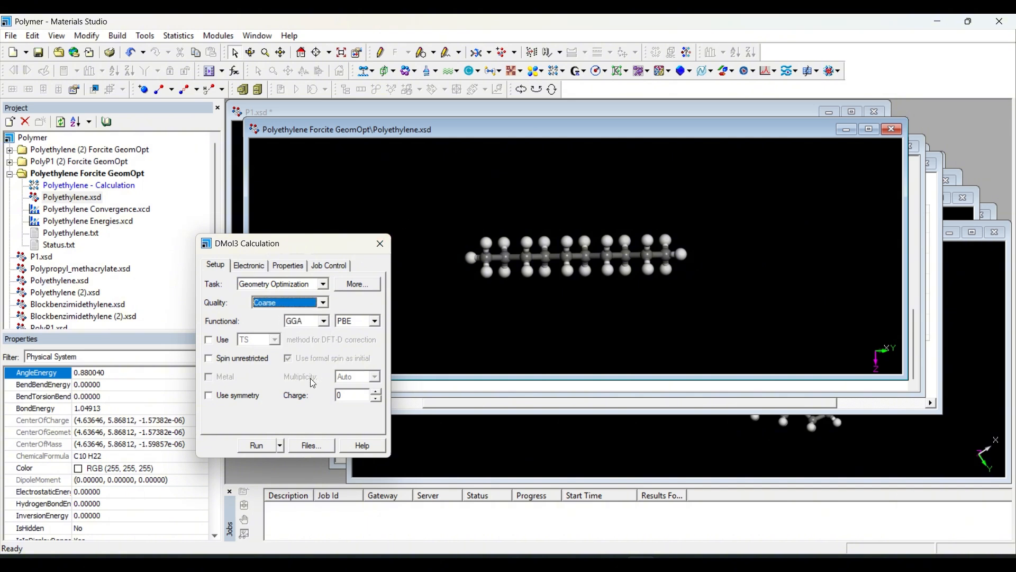
left_click(359, 286)
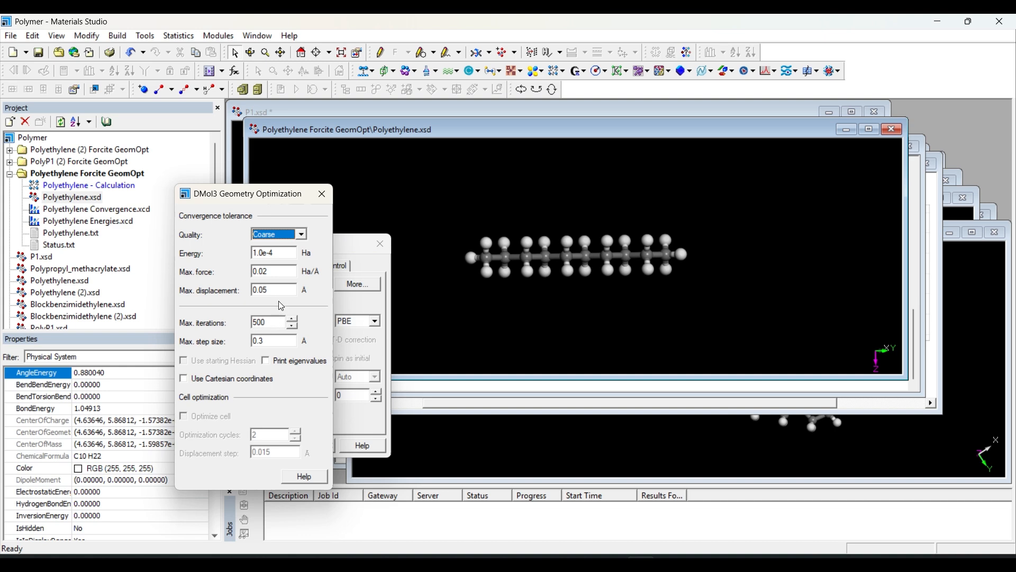
left_click(290, 257)
left_click(322, 194)
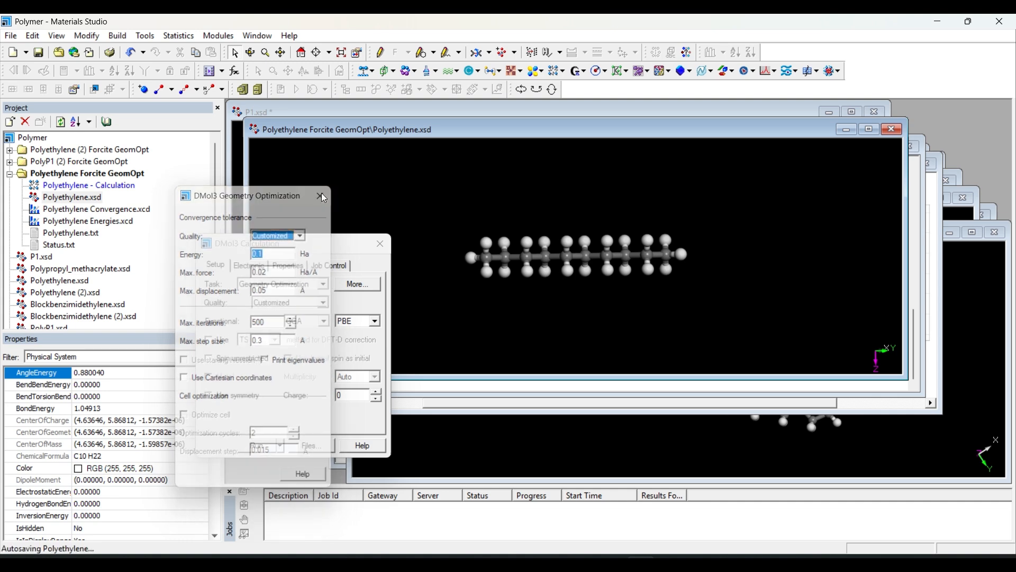
Step: Keep the DN basis set and set the SCF tolerance to 1.0e-1 in the DMol3 electronic options
left_click(258, 266)
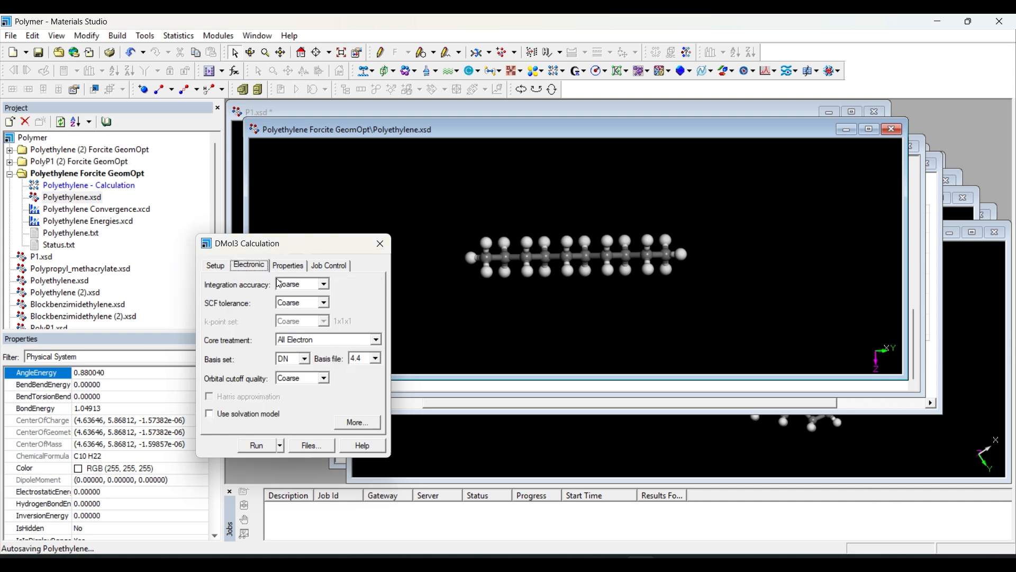
left_click(288, 360)
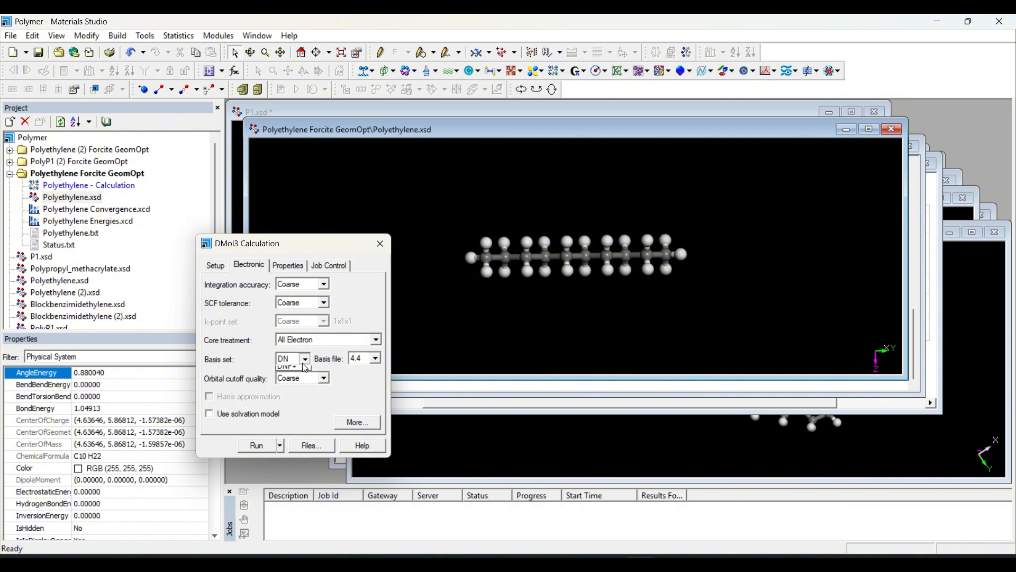
left_click(303, 363)
left_click(355, 423)
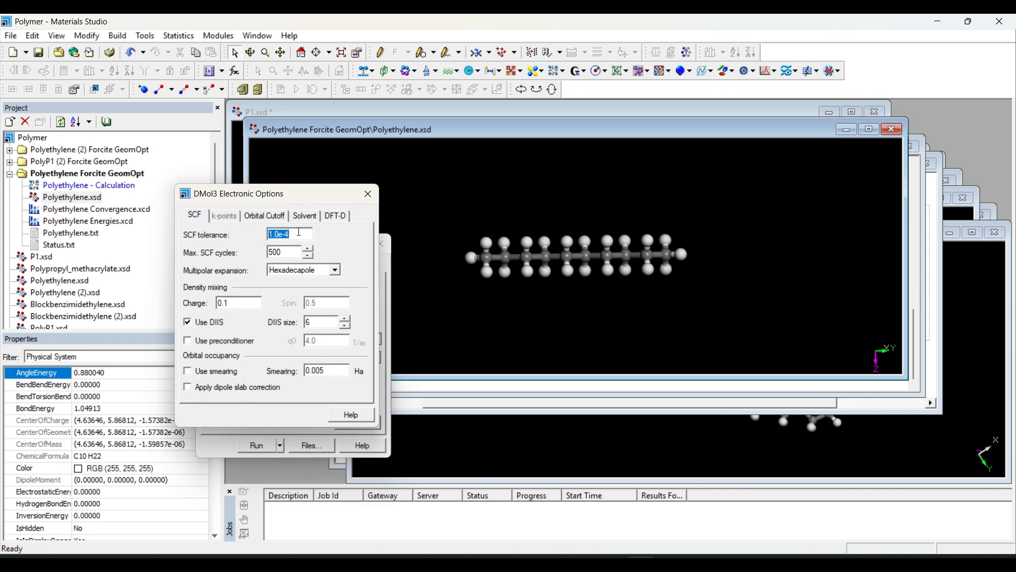
left_click(308, 233)
key("BackSpace")
type("1")
left_click(290, 255)
left_click(370, 195)
Step: Add electron density to the properties calculated by DMol3, alongside density of states, frequency and population analysis
left_click(289, 266)
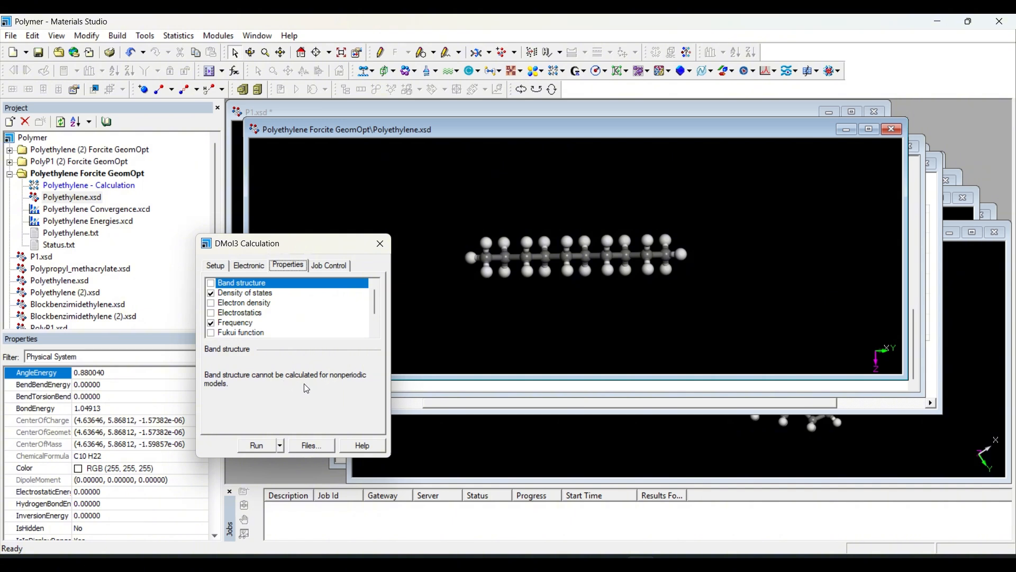
left_click(248, 293)
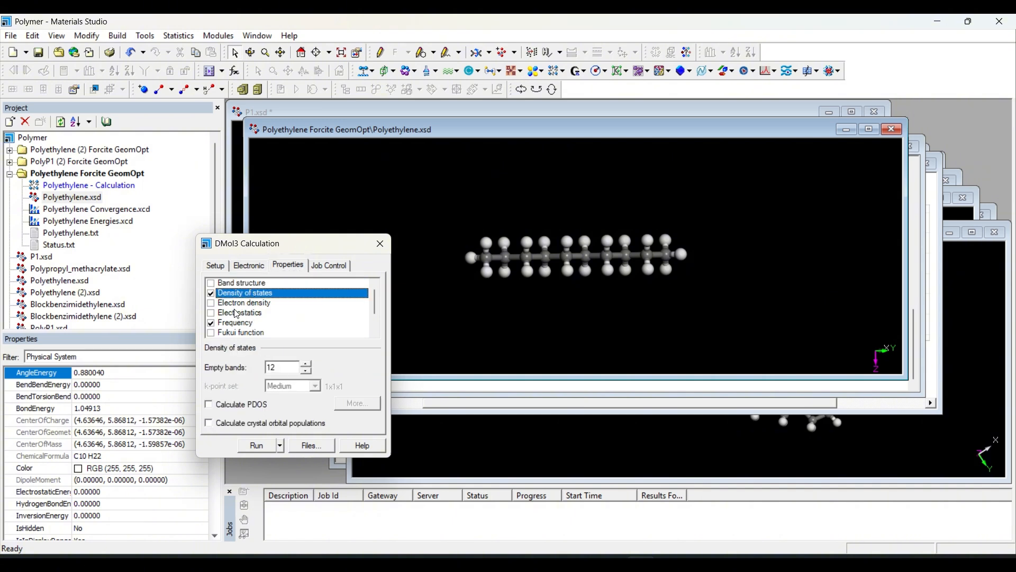
left_click(253, 306)
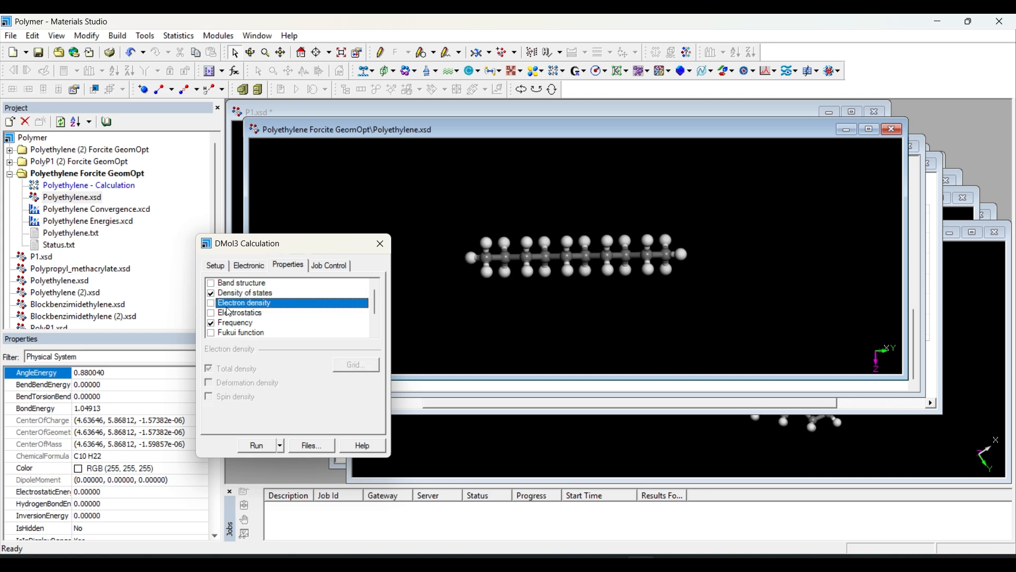
left_click(210, 304)
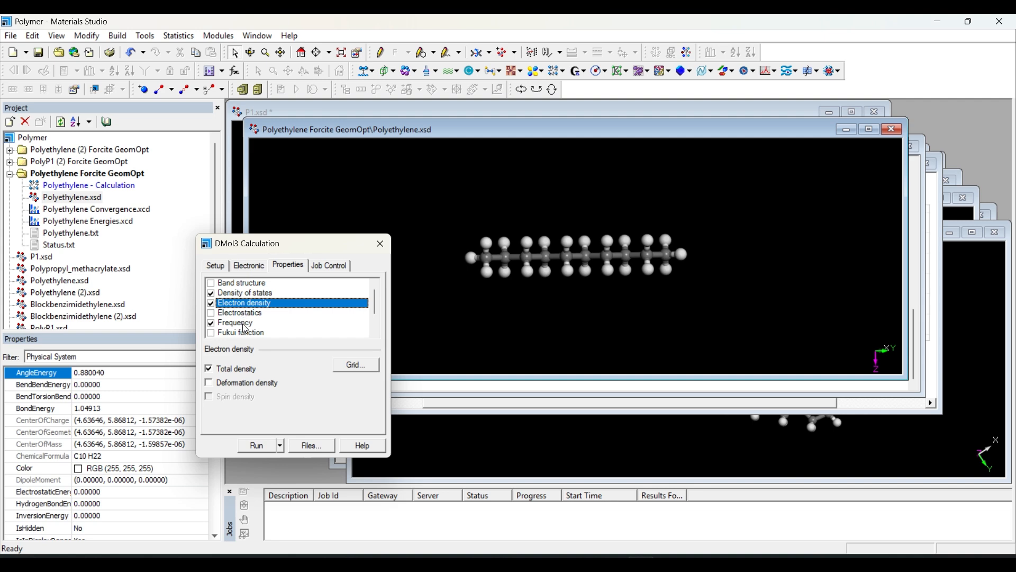
scroll(247, 329, "down", 3)
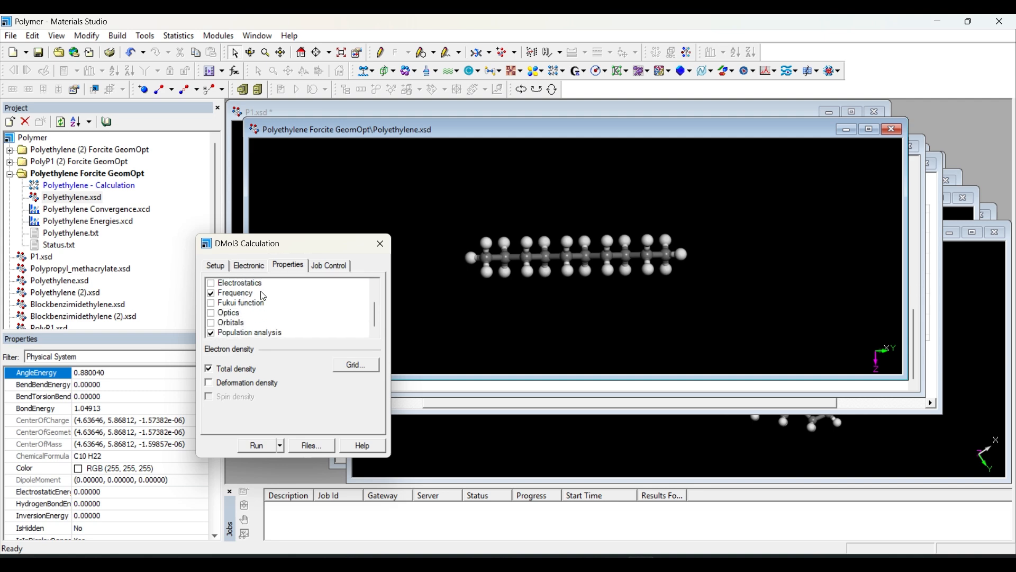
Step: Check the DMol3 job settings, run the polyethylene geometry optimization on My Computer, and dismiss the completion notice
left_click(331, 268)
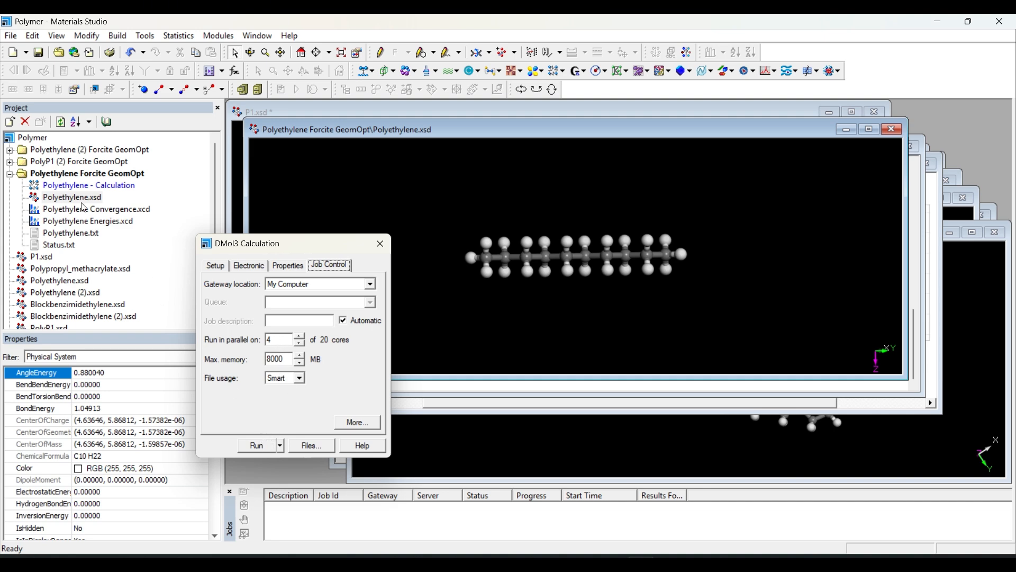
left_click(257, 445)
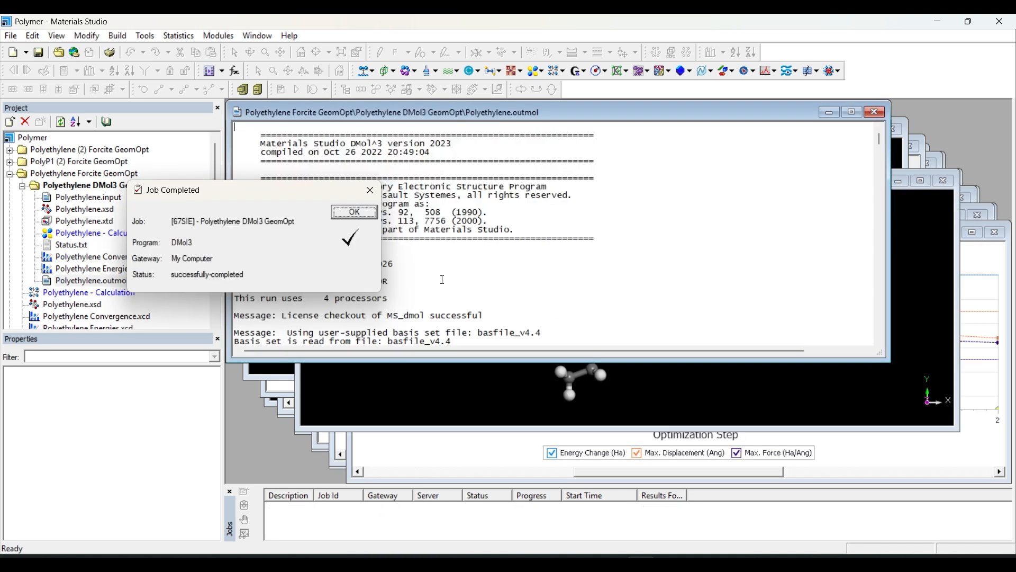
left_click(338, 214)
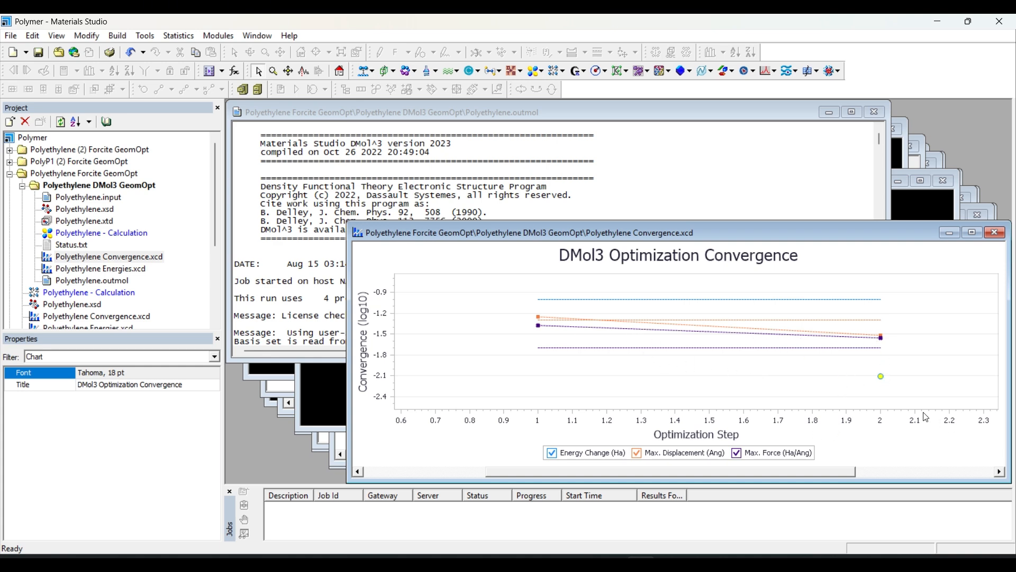
Step: Inspect the DMol3-optimized Polyethylene.xsd structure and read the task parameters in Polyethylene.outmol
double_click(79, 211)
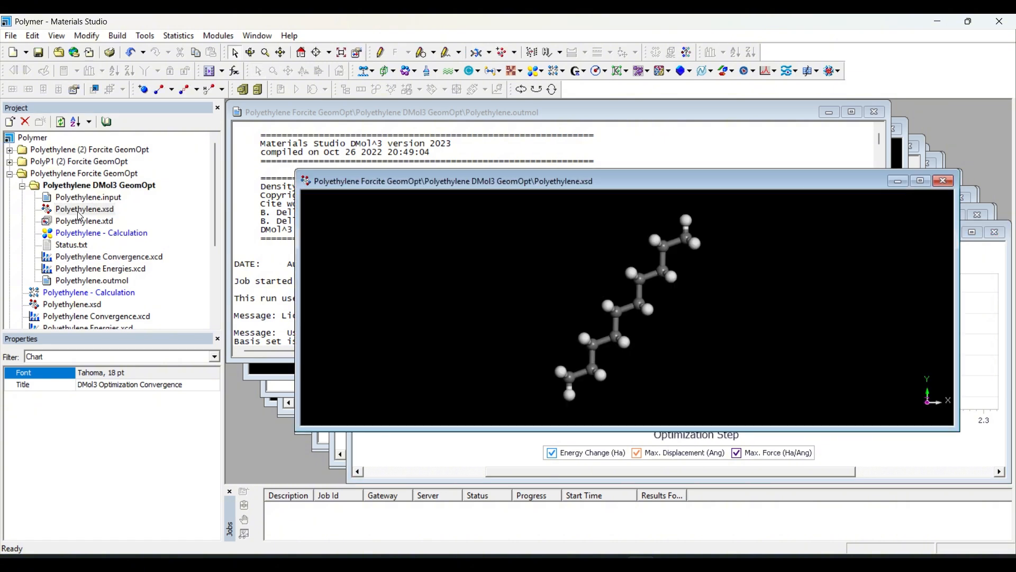
mouse_move(639, 319)
right_mouse_down()
mouse_move(661, 363)
mouse_move(633, 337)
right_mouse_up()
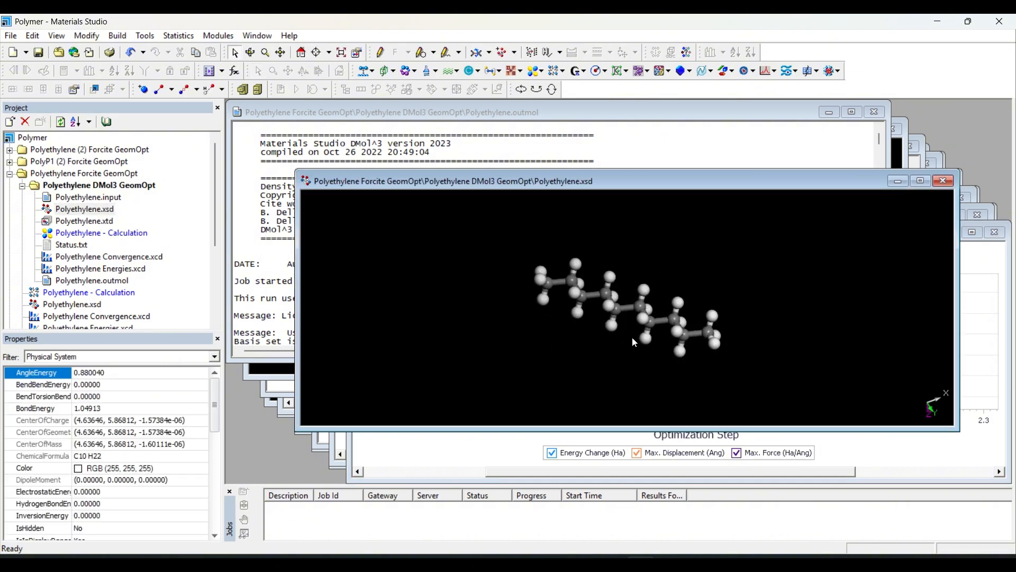
double_click(87, 281)
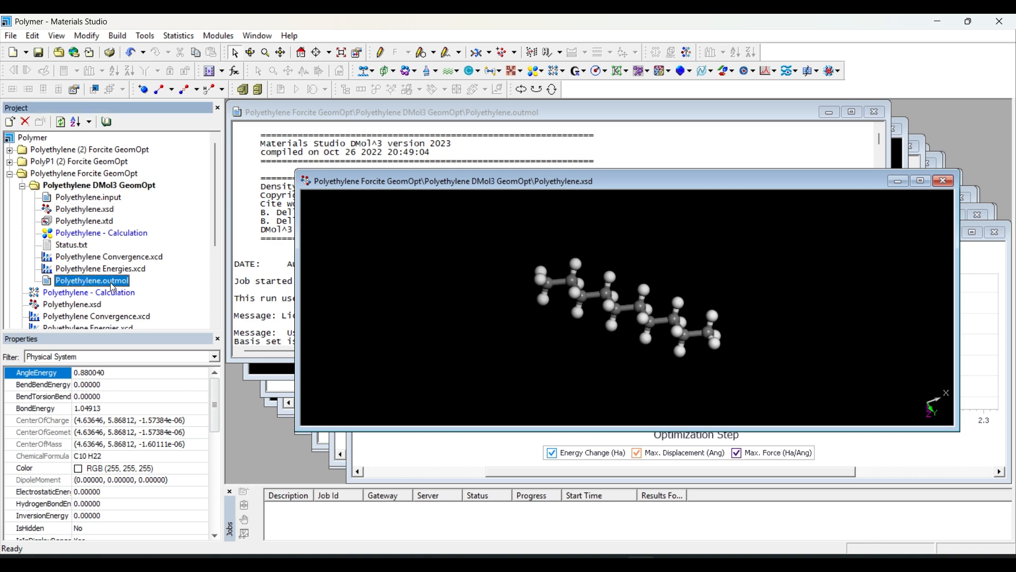
scroll(455, 254, "down", 10)
scroll(455, 254, "down", 8)
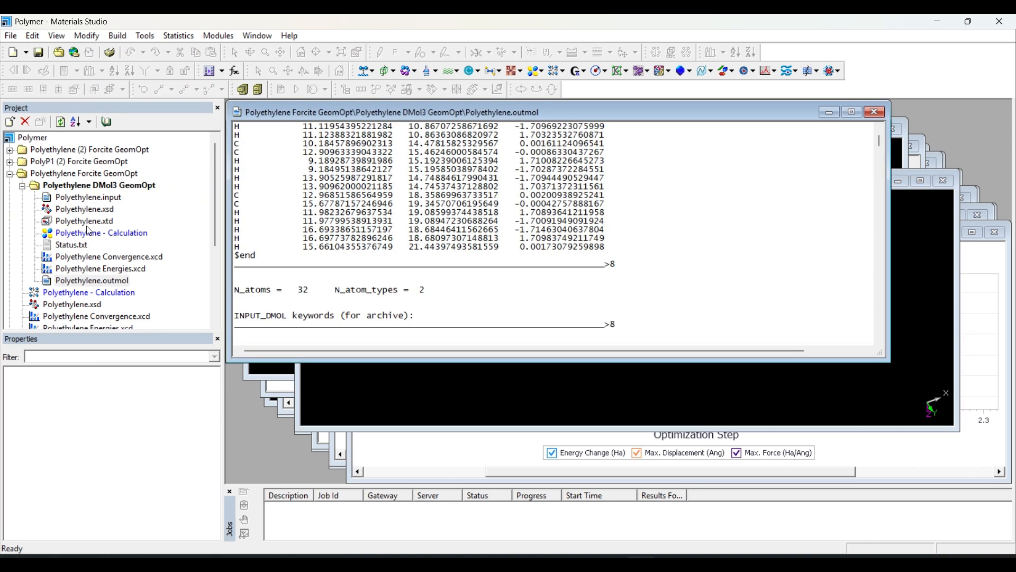
scroll(100, 230, "down", 12)
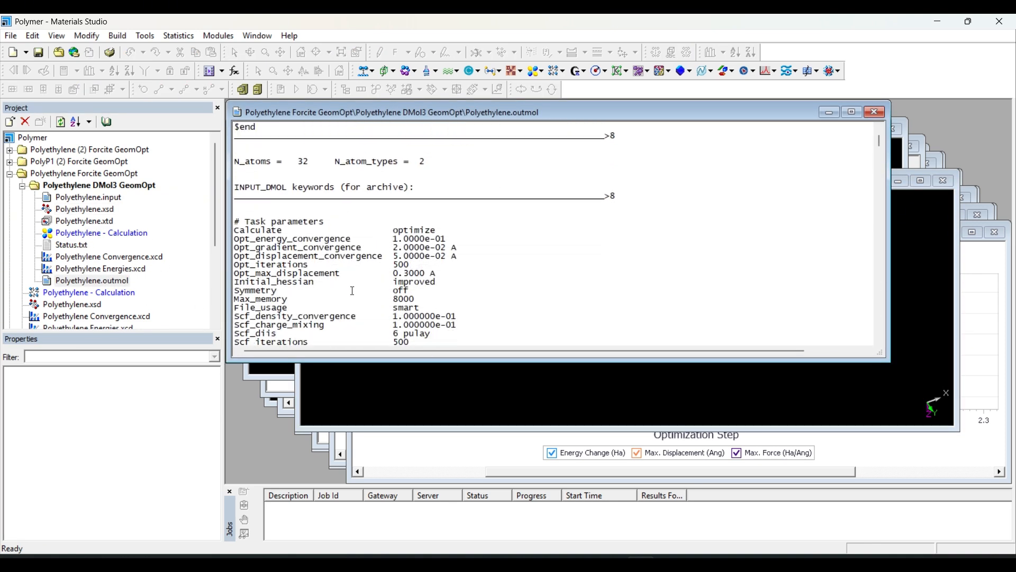
Step: Plot the total density of states of the DMol3-optimized Polyethylene.xsd in Ha and maximize the chart to inspect the peaks around zero energy
double_click(80, 210)
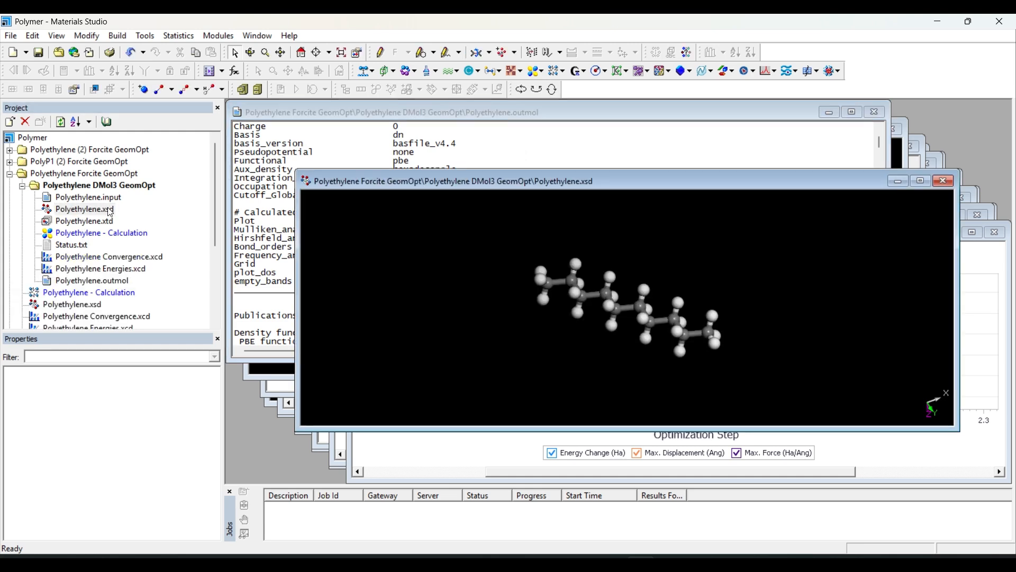
left_click(537, 72)
left_click(539, 100)
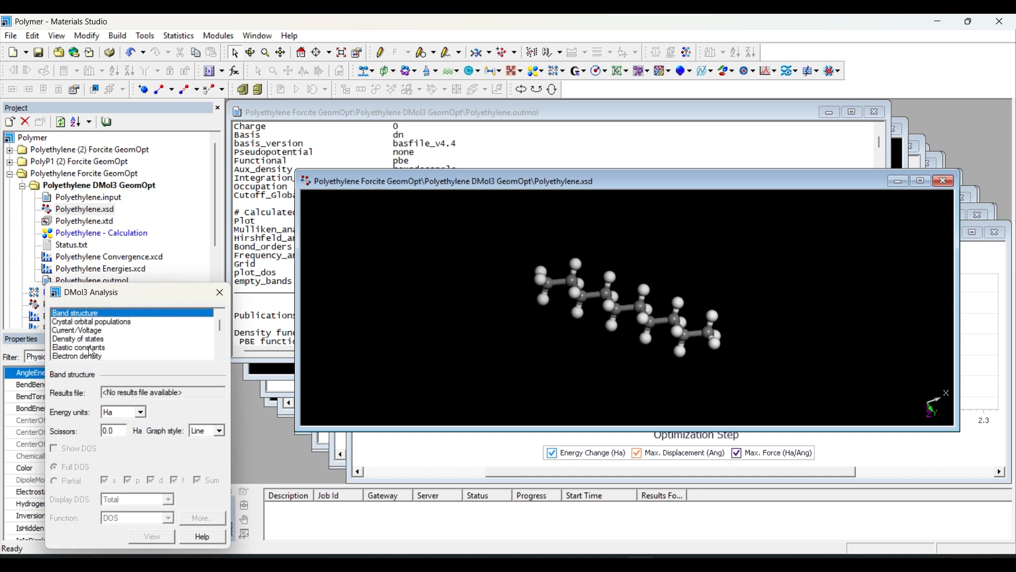
left_click(94, 339)
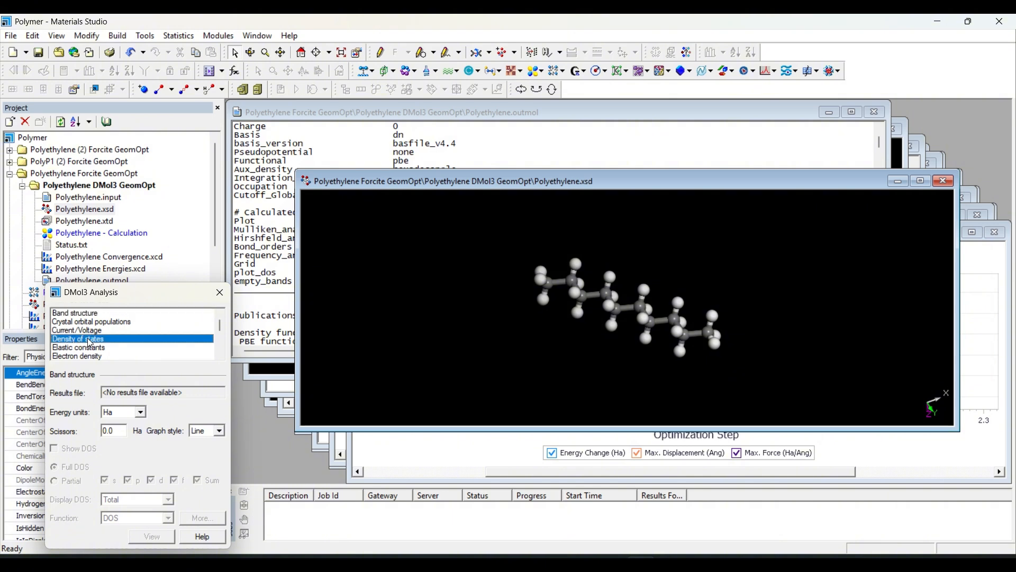
left_click(152, 536)
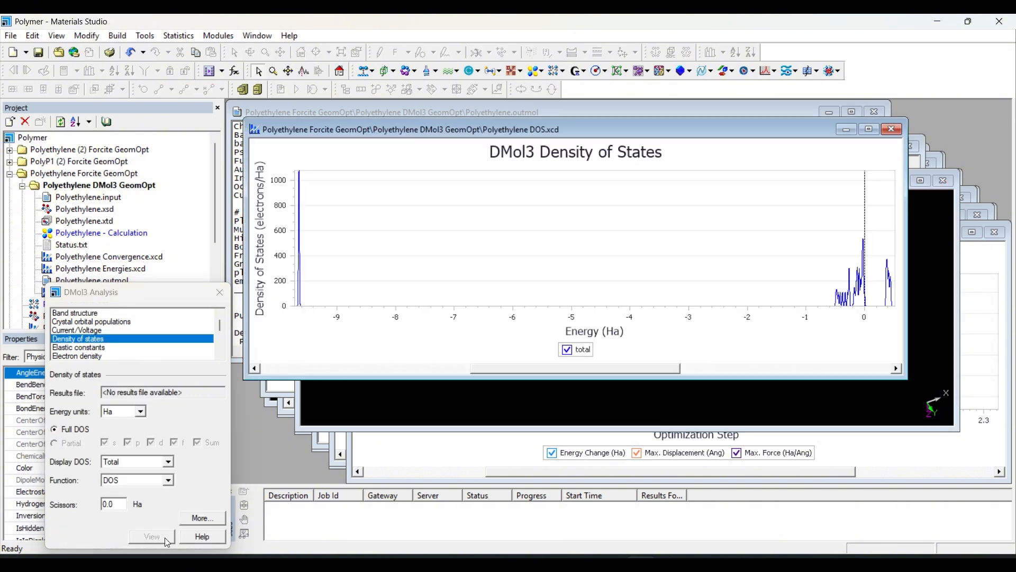
scroll(519, 285, "down", 5)
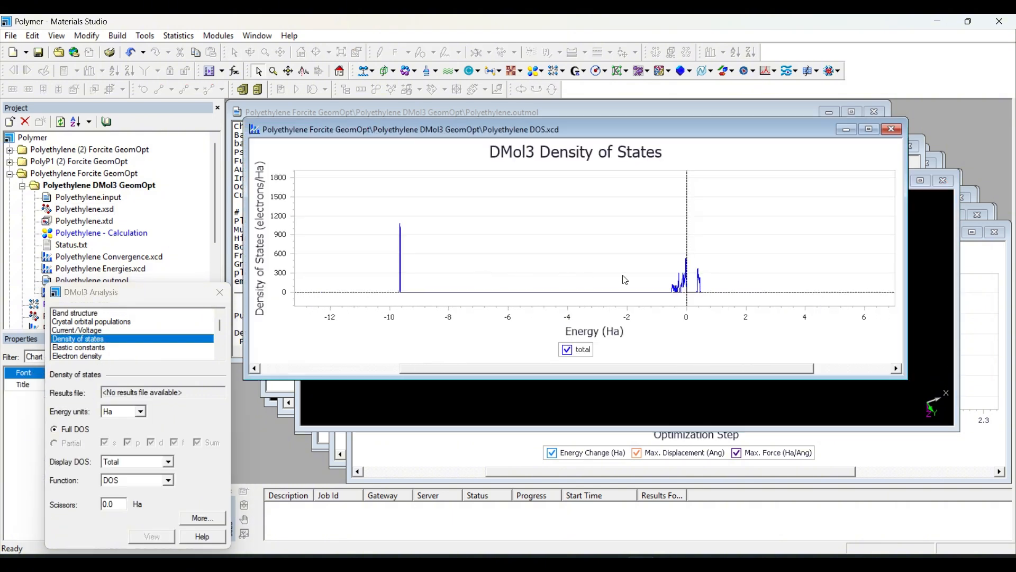
scroll(698, 283, "up", 6)
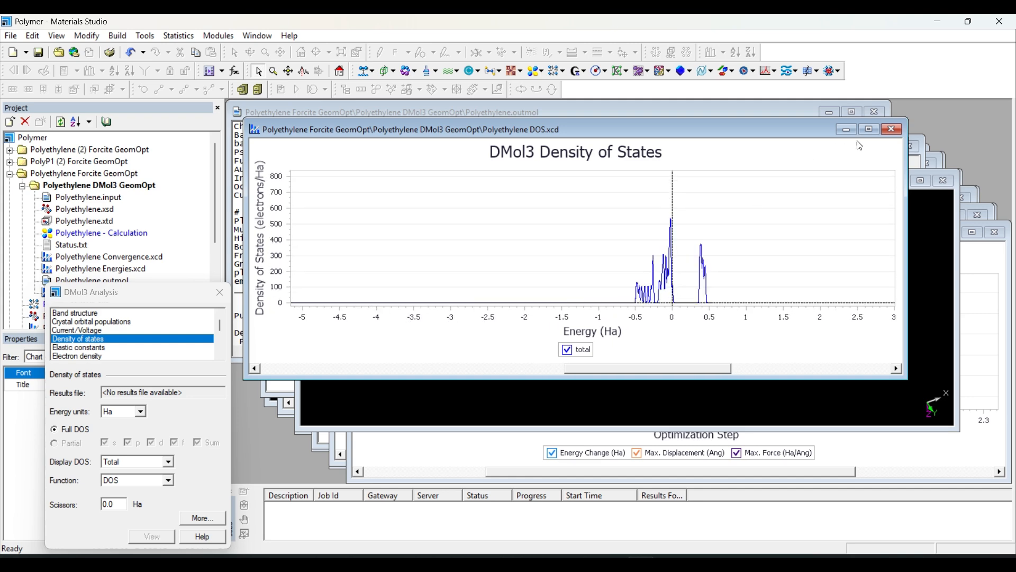
left_click(869, 130)
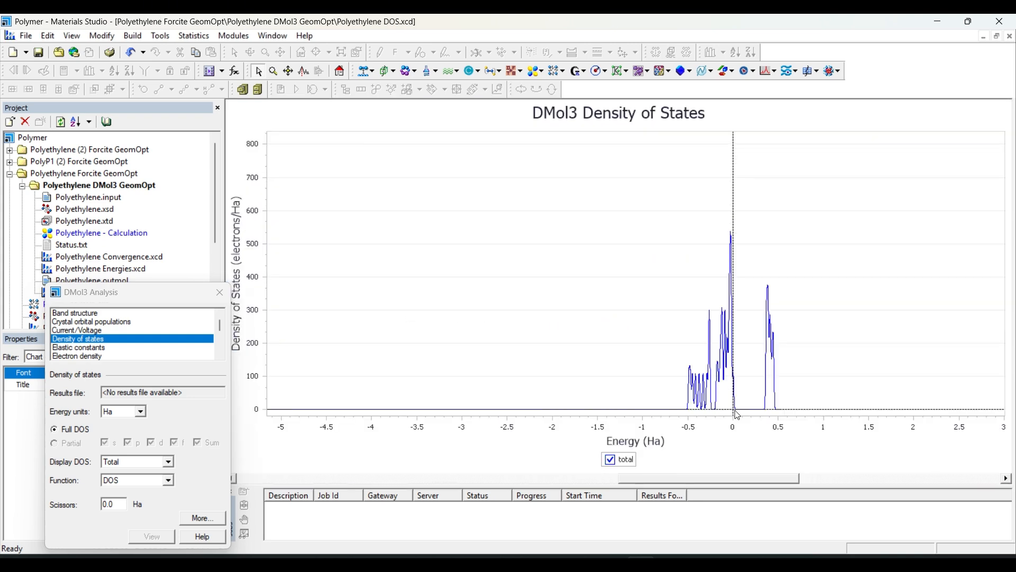
scroll(733, 373, "up", 3)
scroll(733, 233, "down", 2)
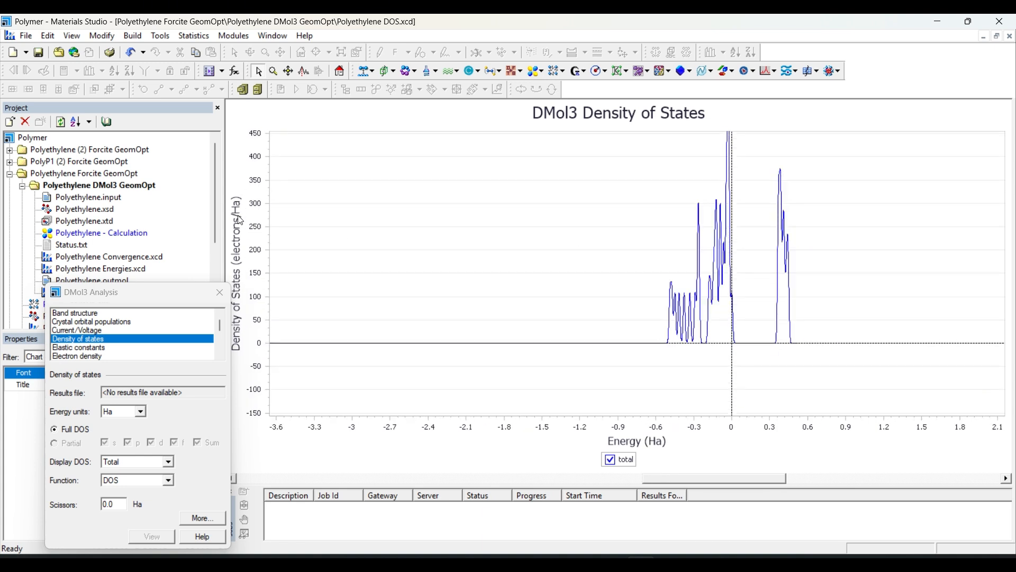
Step: Switch the density of states energy units to eV and plot a second chart from the DMol3-optimized Polyethylene.xsd
left_click(128, 414)
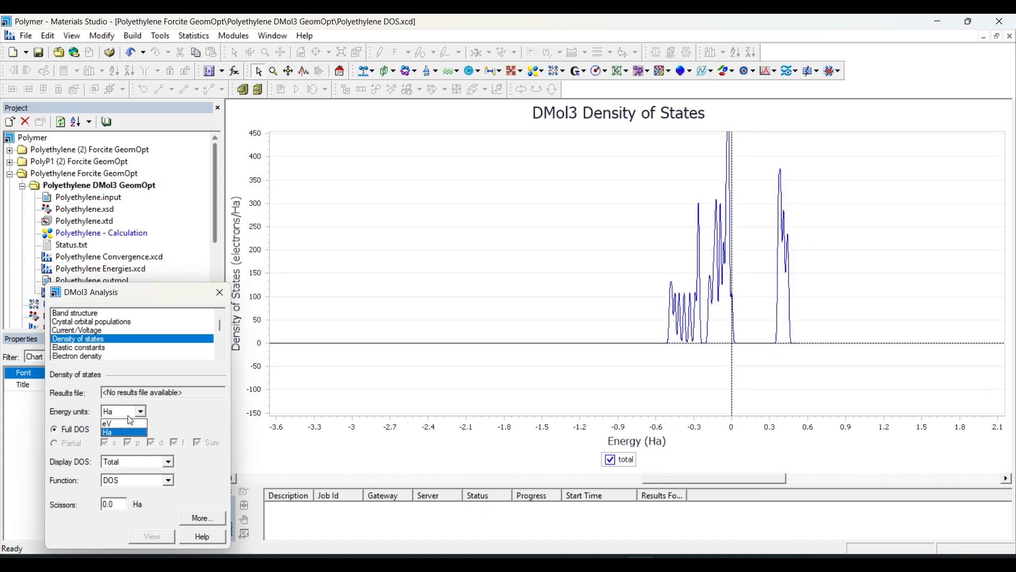
left_click(131, 423)
left_click(60, 211)
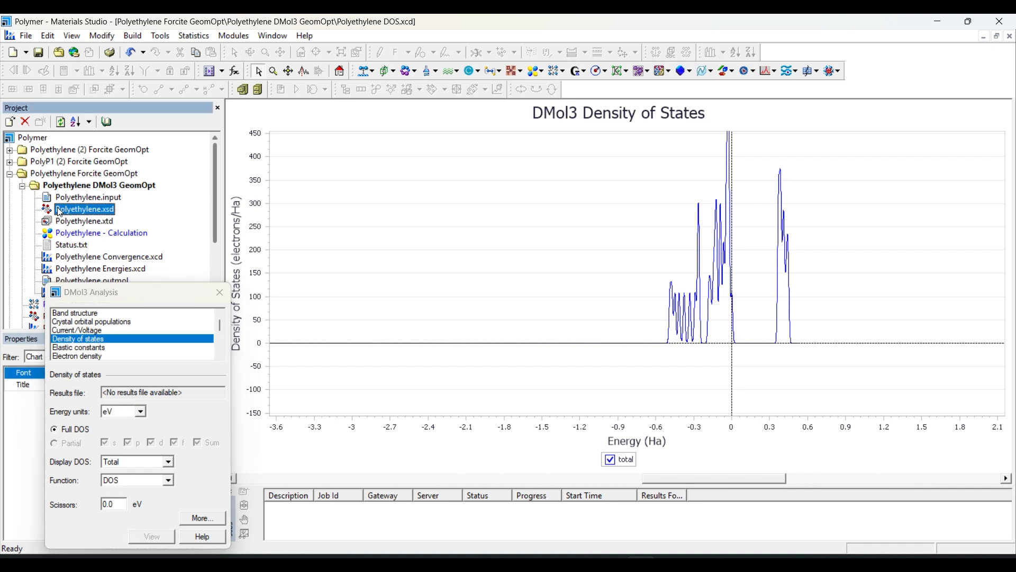
double_click(60, 211)
left_click(149, 536)
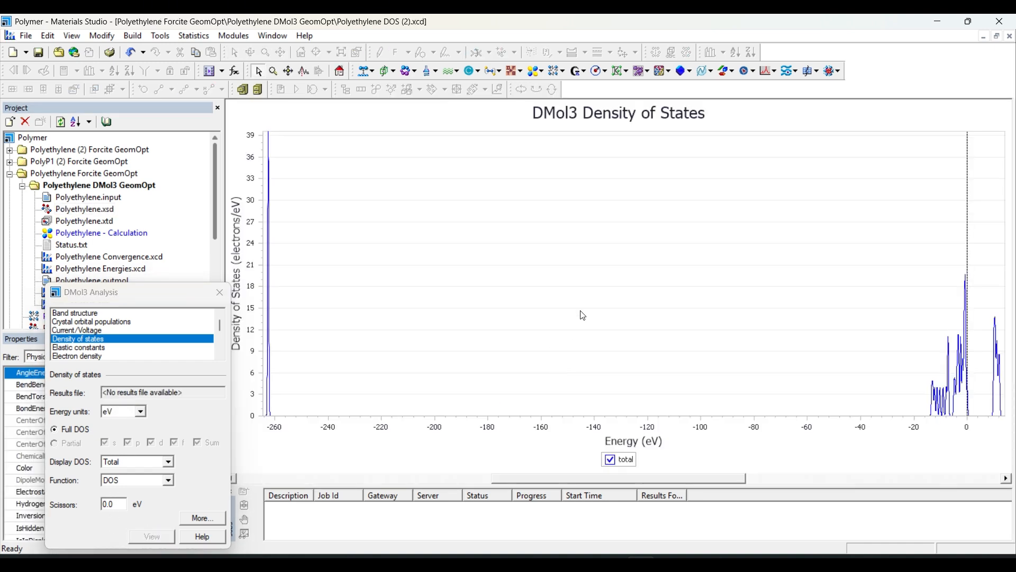
Step: Examine the eV density of states curve closely around 0 eV and across the gap to the next peaks
scroll(740, 296, "up", 5)
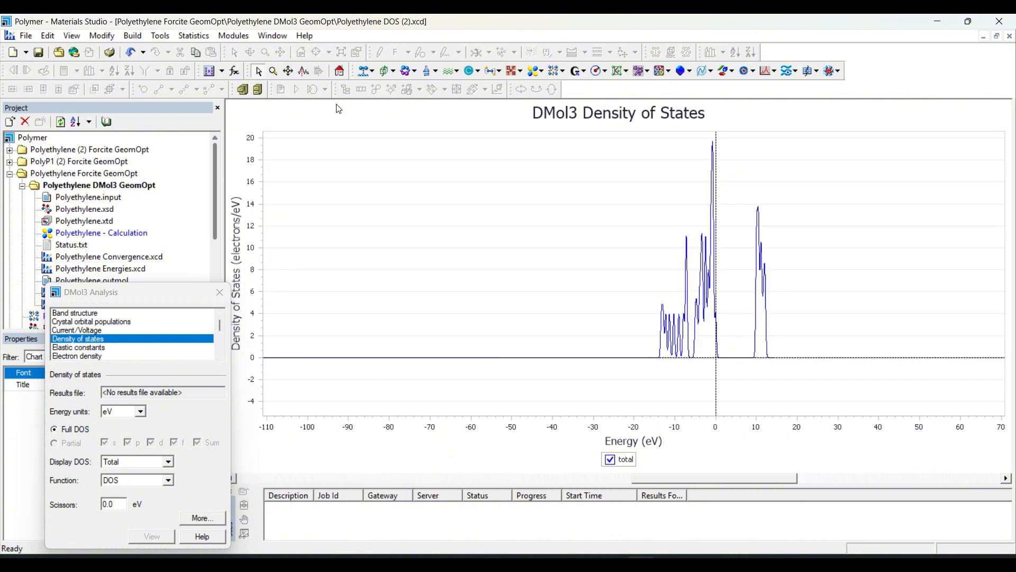
left_click(274, 71)
left_click_drag(697, 213, 701, 329)
scroll(733, 324, "up", 8)
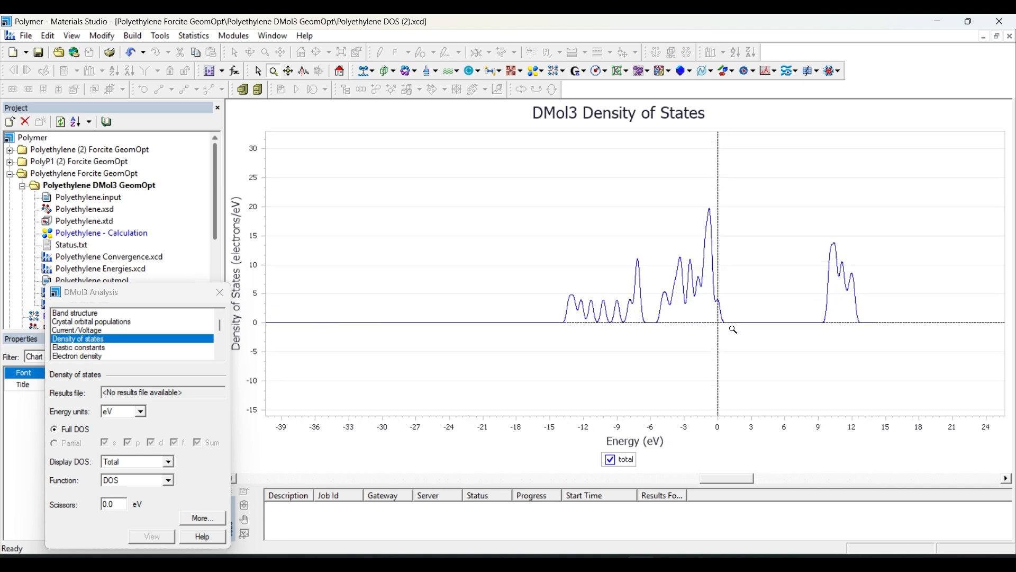
left_click_drag(741, 254, 733, 379)
scroll(705, 324, "up", 5)
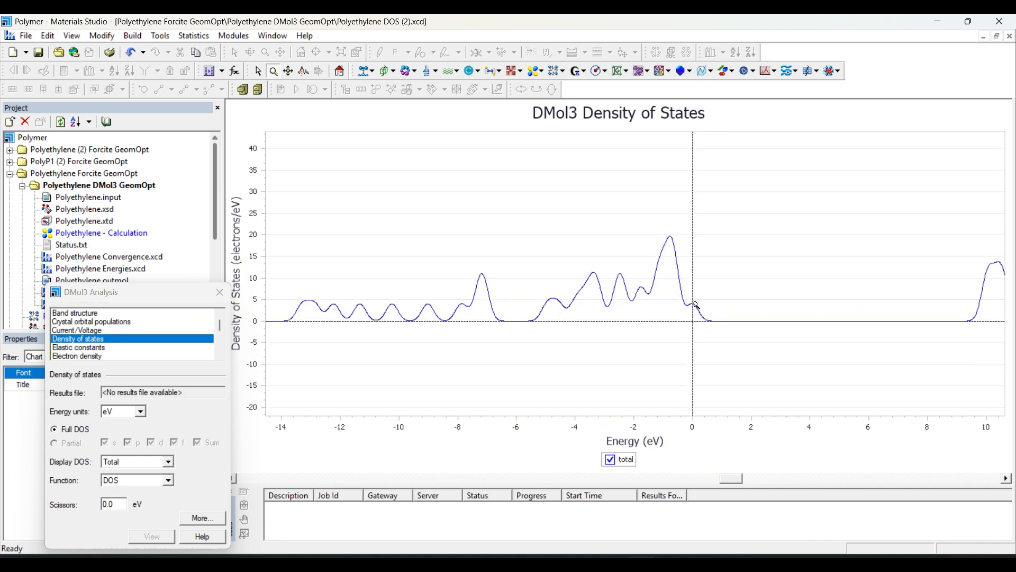
left_click_drag(699, 285, 699, 332)
scroll(699, 332, "up", 6)
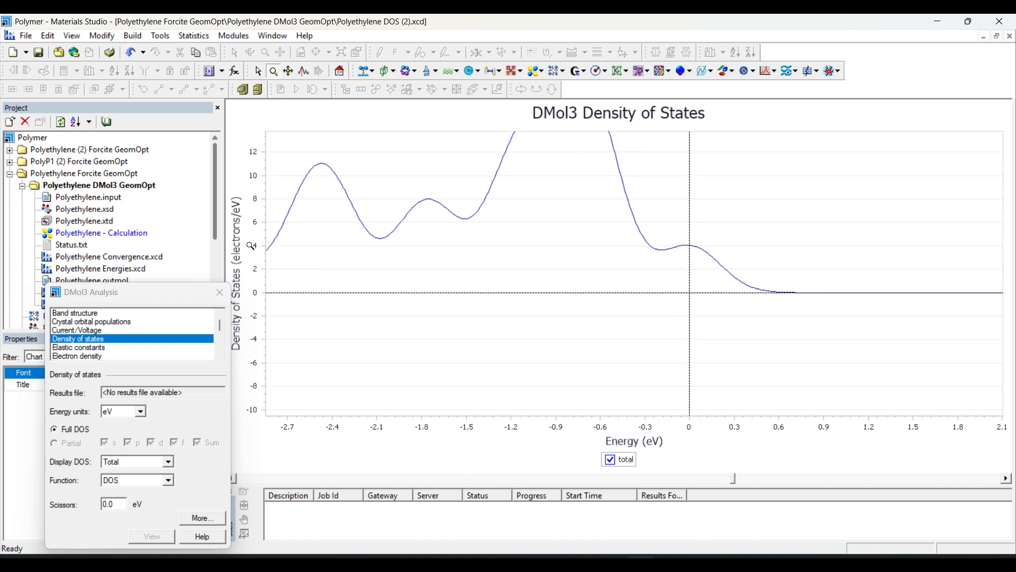
scroll(595, 243, "down", 7)
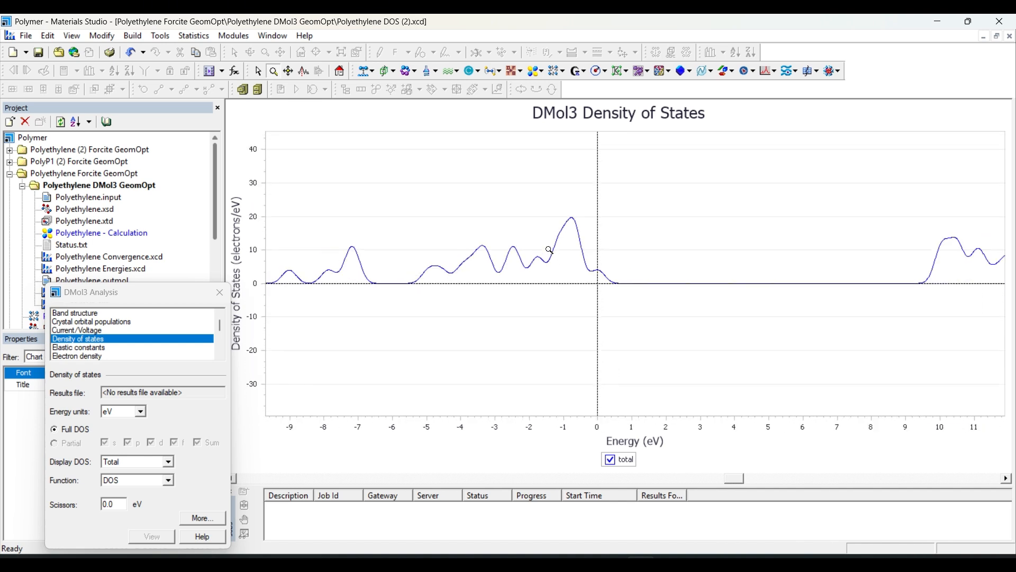
scroll(595, 243, "down", 5)
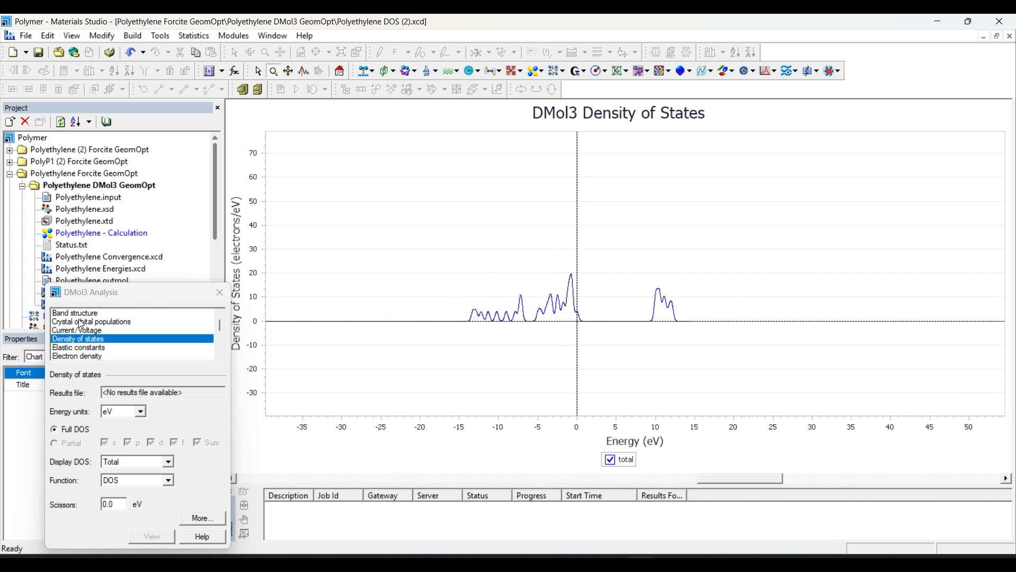
Step: Import the DMol3 total electron density onto Polyethylene.xsd with its isosurface shown
scroll(77, 334, "down", 2)
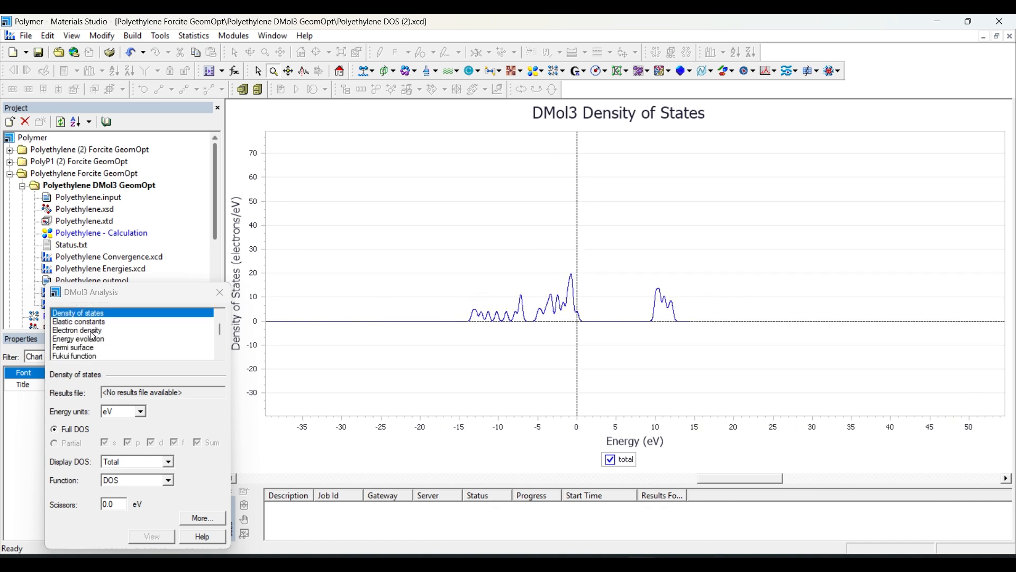
left_click(90, 332)
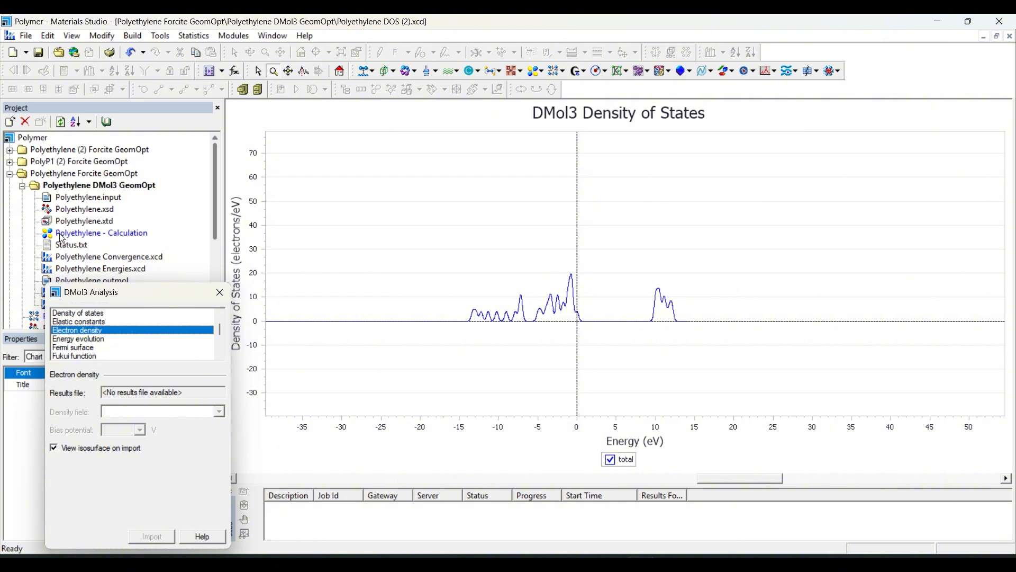
double_click(67, 211)
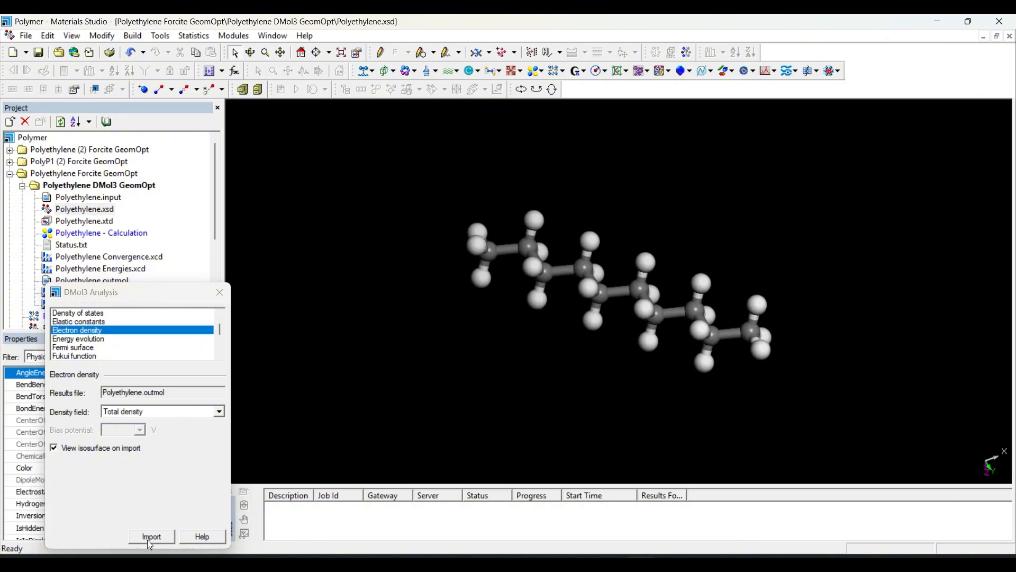
left_click(149, 538)
right_click_drag(699, 293, 581, 342)
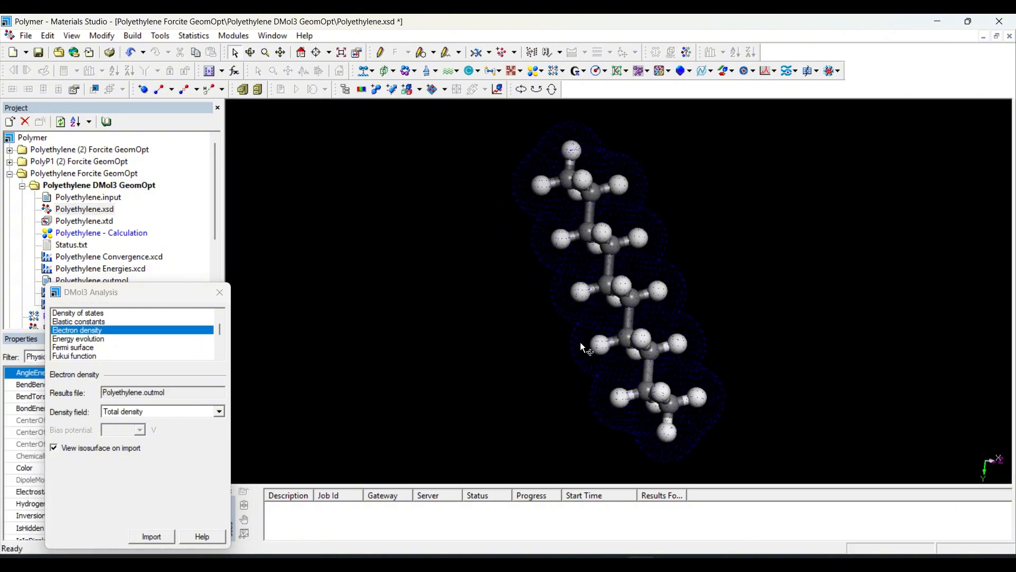
right_click(436, 298)
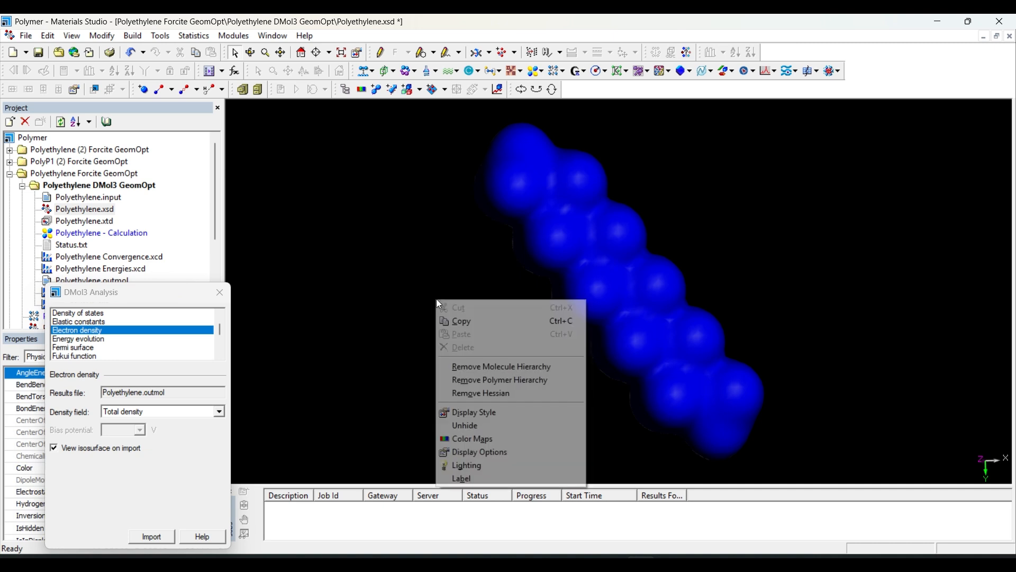
left_click(475, 439)
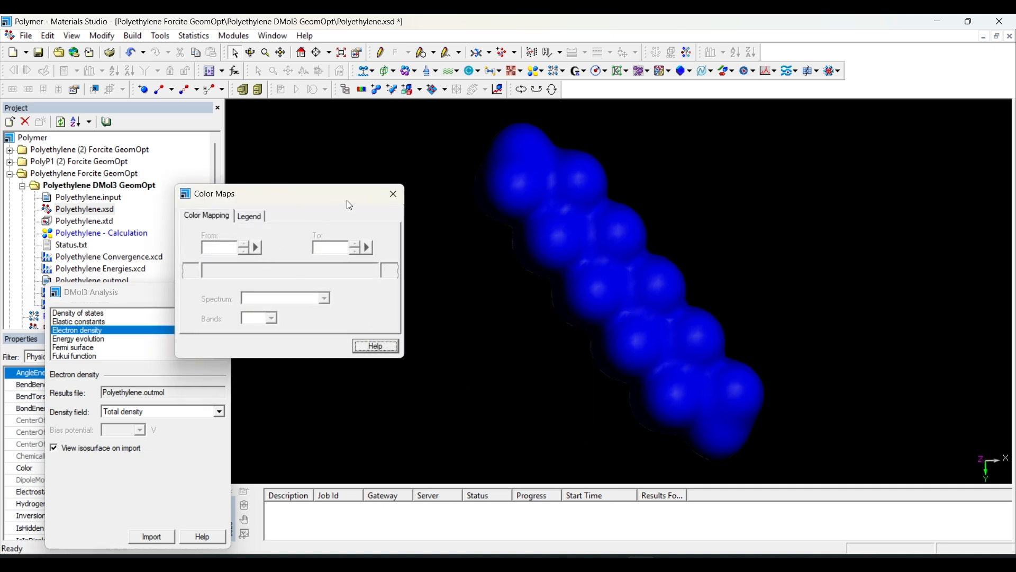
left_click(393, 193)
Step: Change the display style of the electron density isosurface to Dots
right_click(386, 207)
left_click(449, 322)
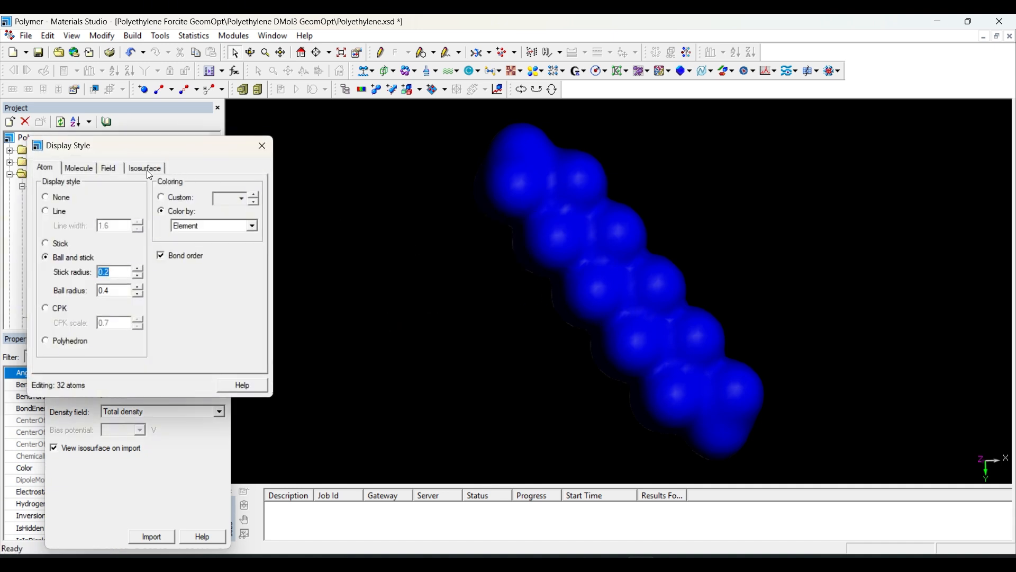
left_click(150, 168)
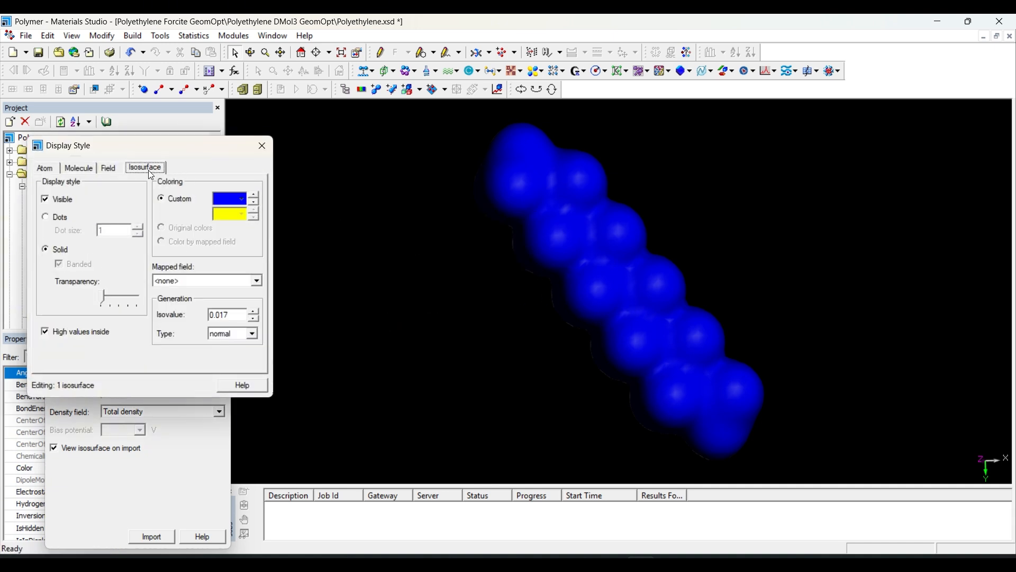
left_click(53, 218)
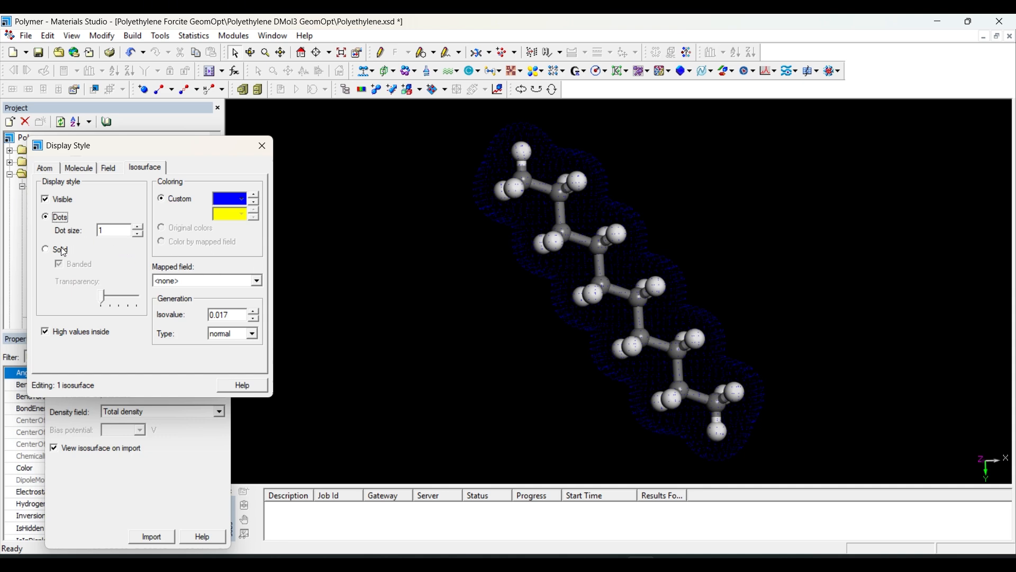
left_click(58, 249)
left_click(60, 219)
left_click(262, 146)
right_click_drag(590, 265, 627, 236)
Step: Browse the remaining DMol3 analysis types and move the analysis dialog clear of the project file list
scroll(80, 348, "down", 1)
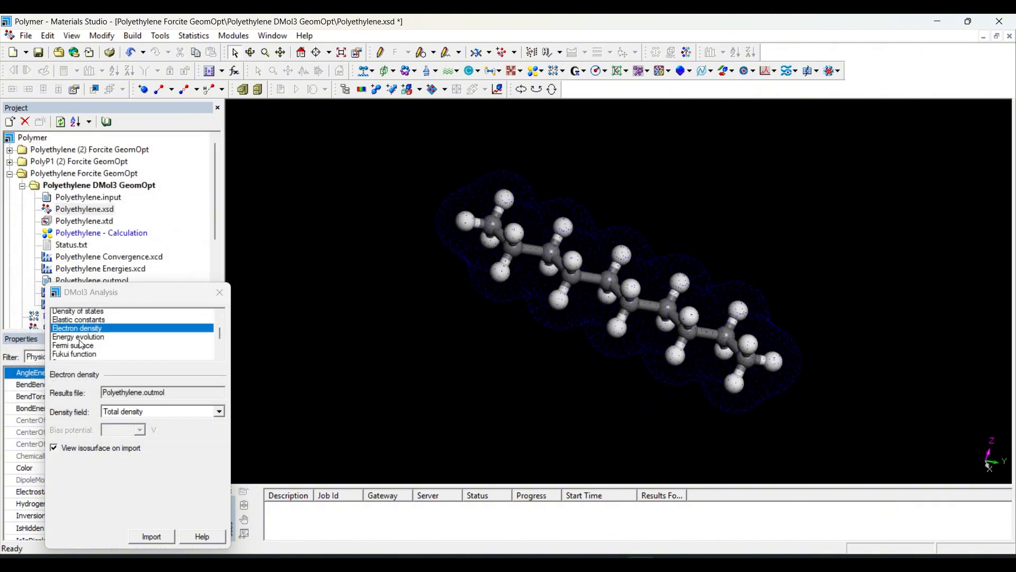
scroll(82, 345, "down", 2)
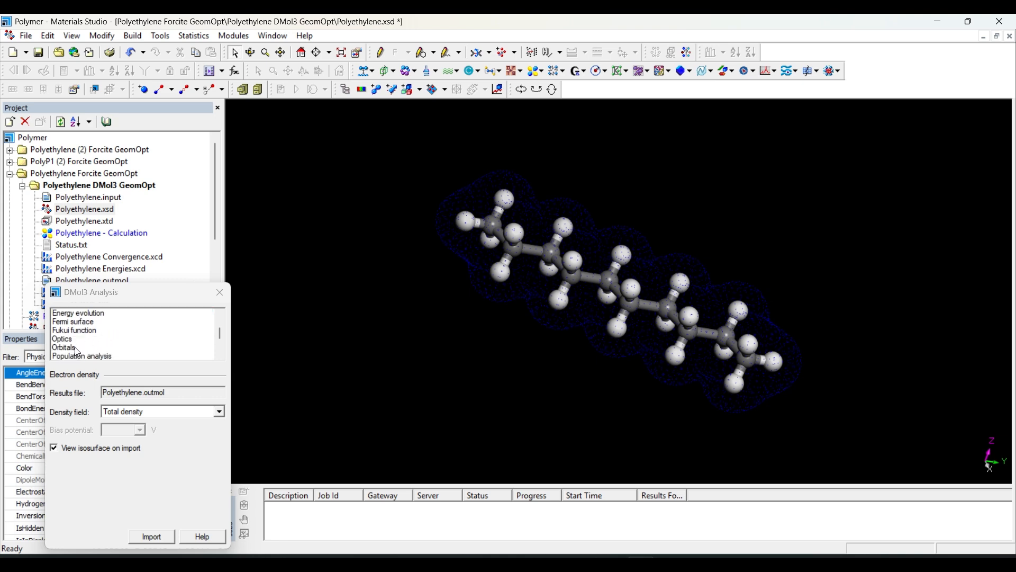
scroll(89, 344, "down", 1)
scroll(89, 344, "down", 2)
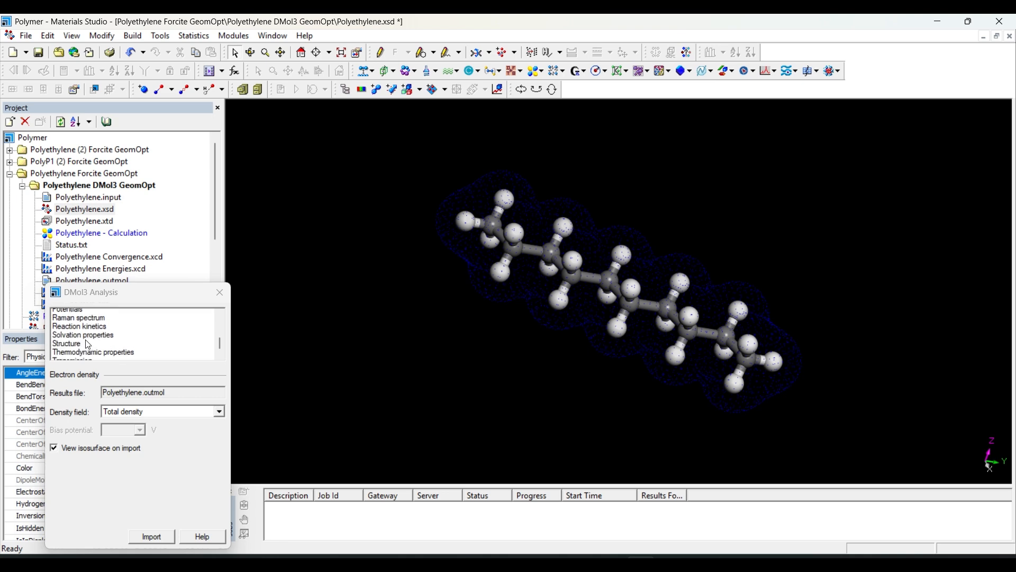
left_click_drag(82, 294, 211, 384)
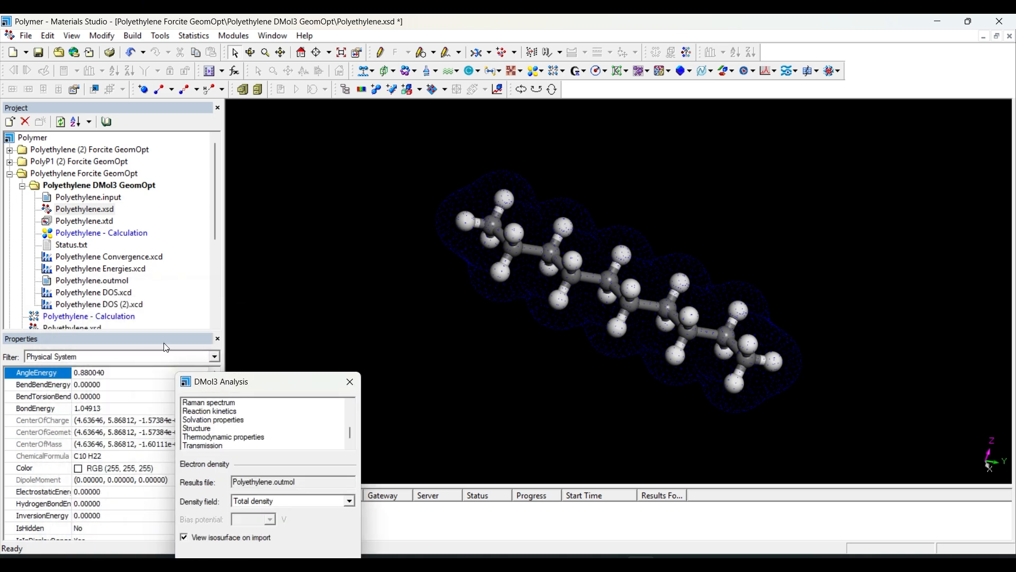
Step: Open Polyethylene.outmol, find its table of entropy, heat capacity, enthalpy and free energy against temperature, and close the DMol3 Analysis dialog
double_click(110, 280)
scroll(484, 279, "down", 4)
scroll(485, 279, "down", 12)
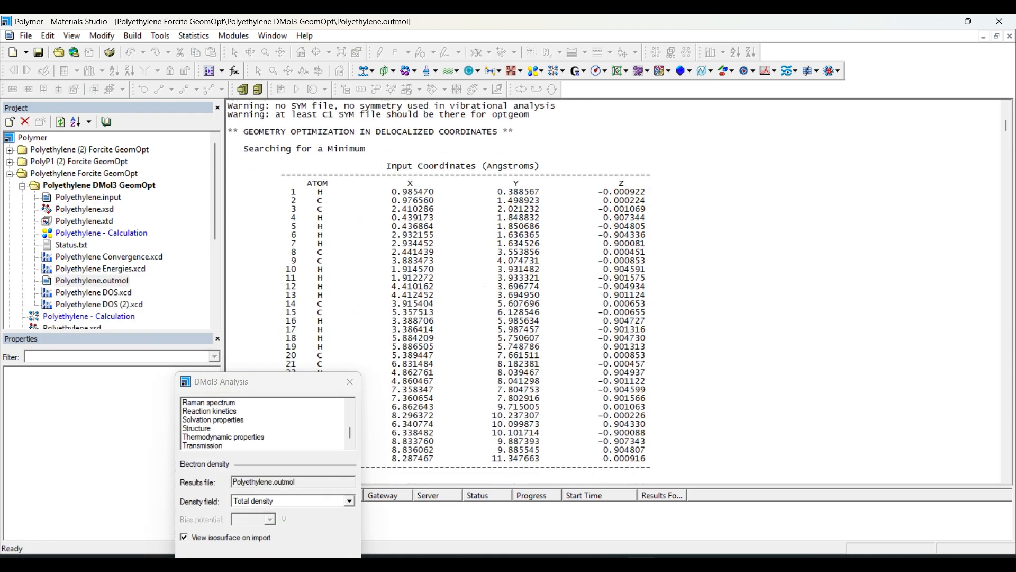
left_click_drag(1009, 126, 1009, 471)
scroll(432, 306, "up", 1)
scroll(432, 306, "up", 20)
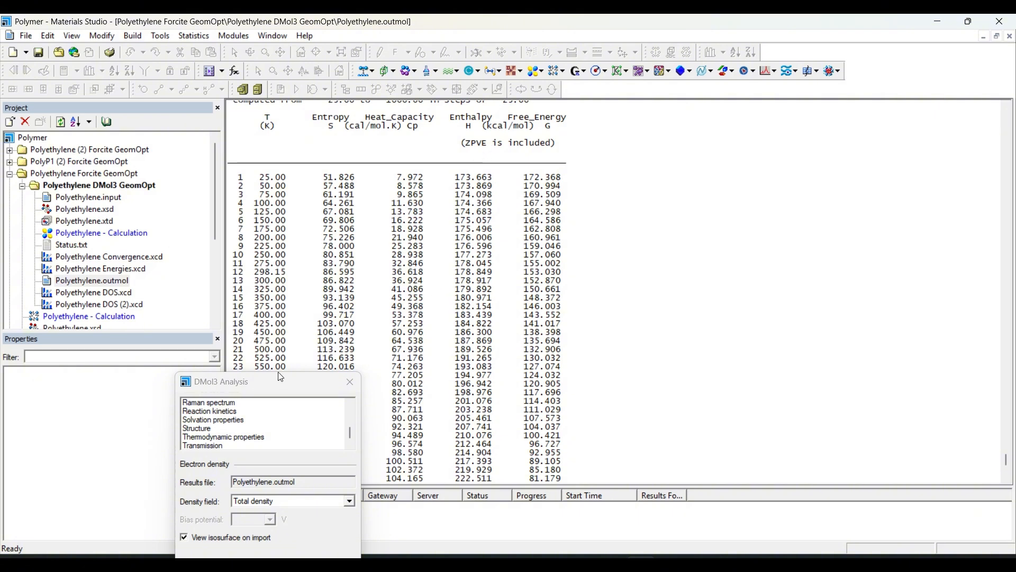
left_click(350, 381)
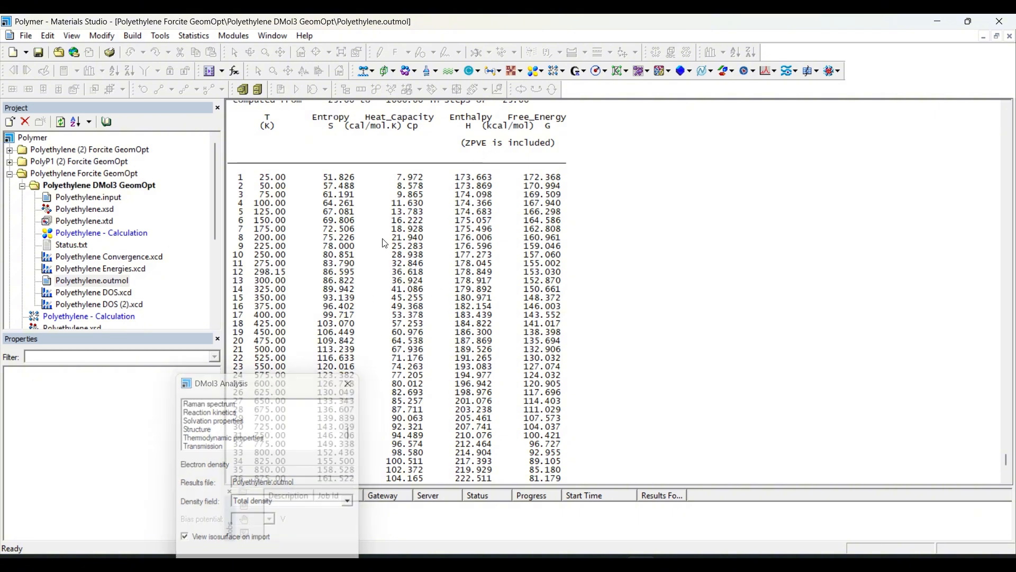
Step: Show the properties selected in the DMol3 Calculation setup and place the dialog clear of the thermodynamic table
left_click(538, 71)
left_click(553, 88)
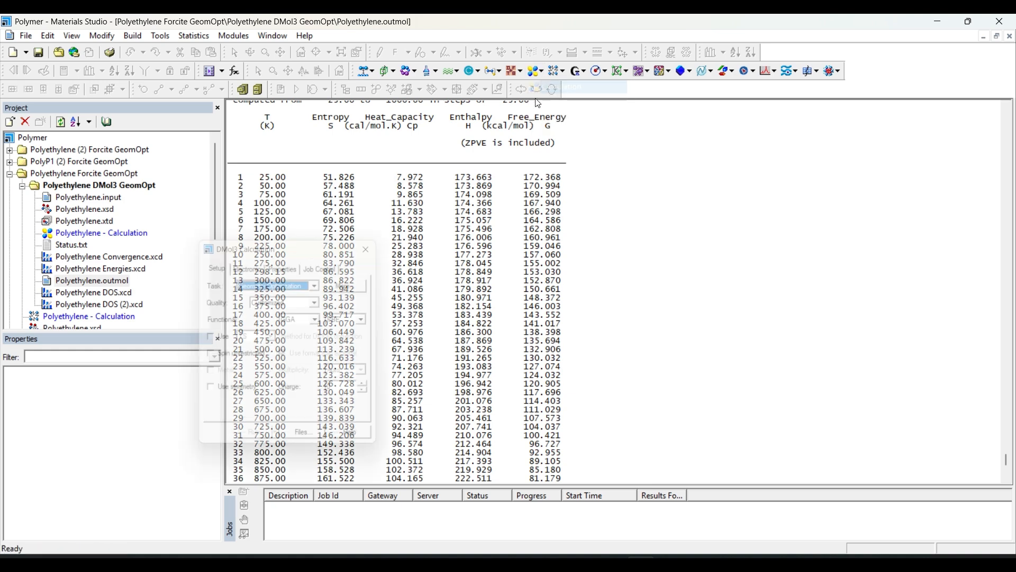
left_click(293, 266)
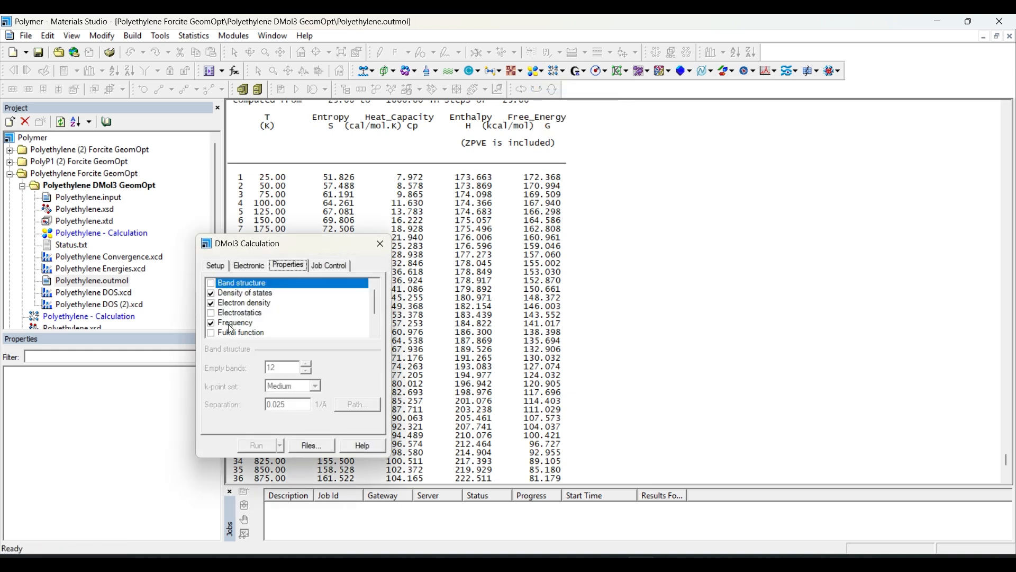
left_click_drag(318, 246, 118, 283)
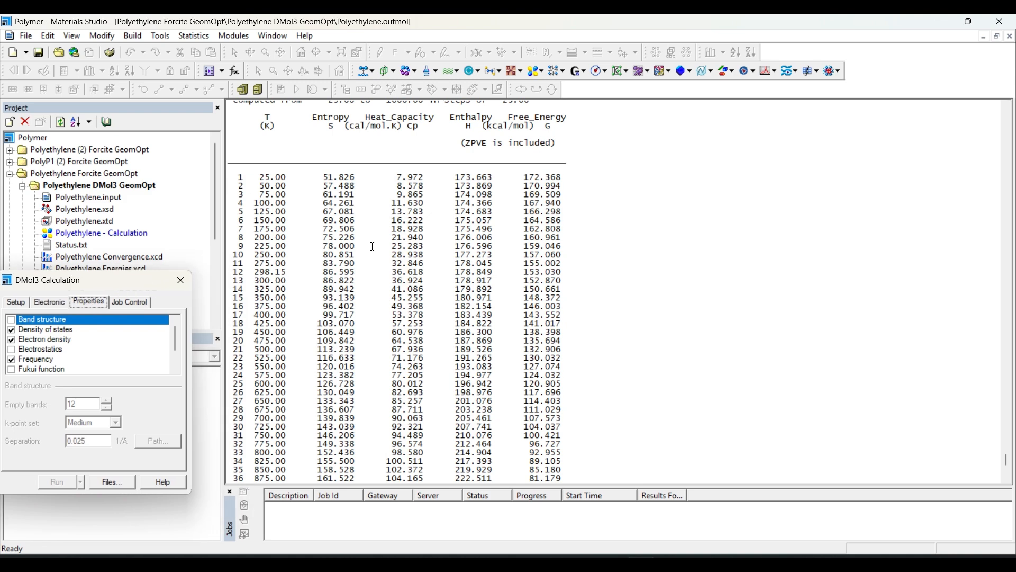
Step: Review the standard thermodynamic quantities from 25 to 1000 K and highlight the whole 298.15 K row
scroll(561, 156, "up", 2)
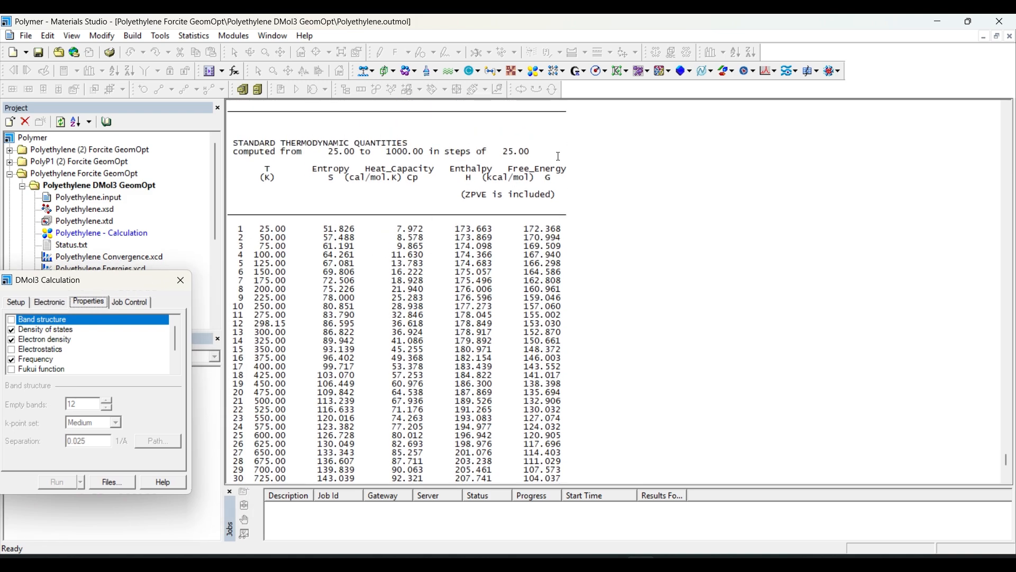
scroll(493, 211, "down", 5)
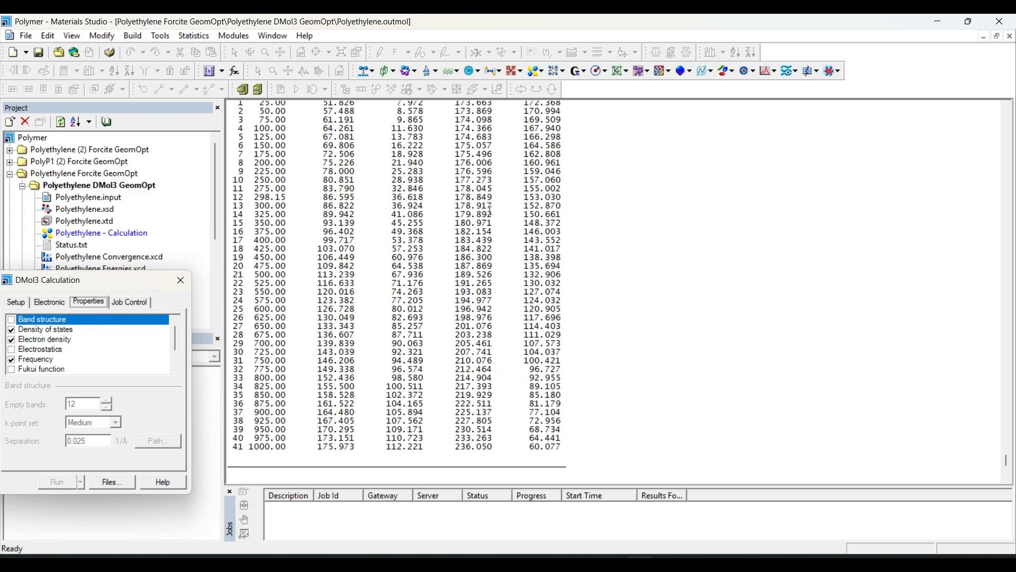
scroll(492, 211, "up", 3)
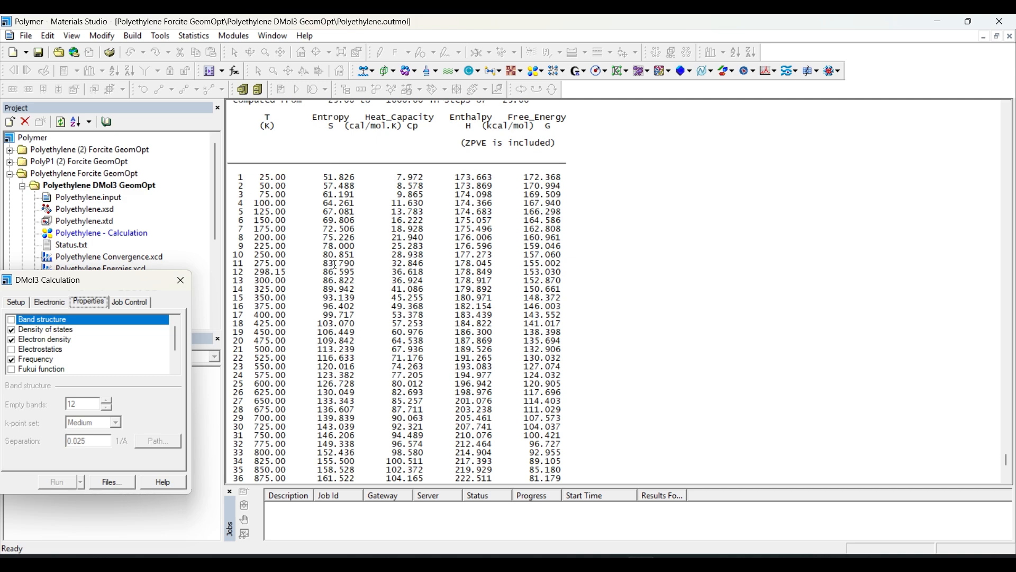
left_click(262, 301)
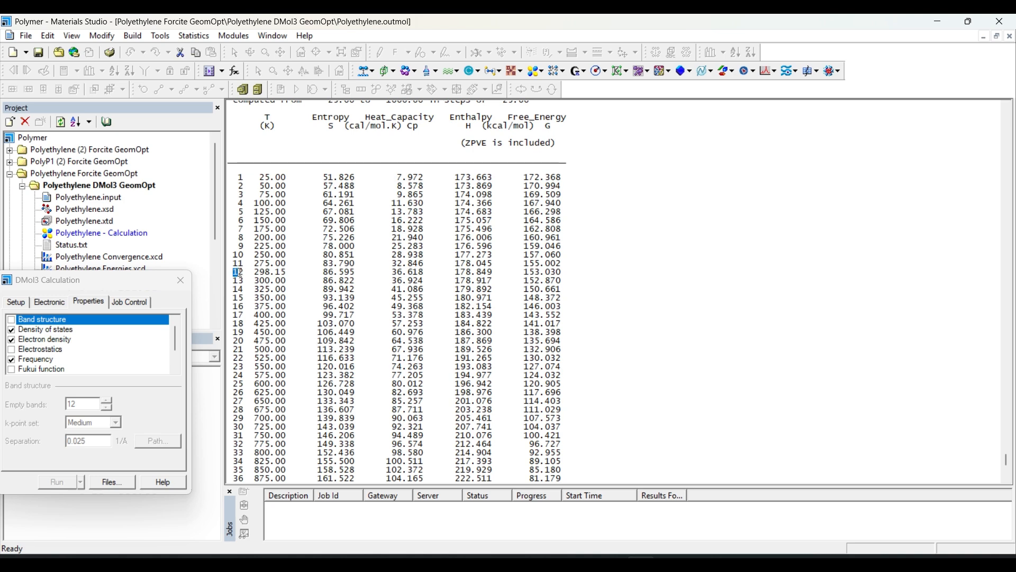
left_click_drag(233, 272, 570, 267)
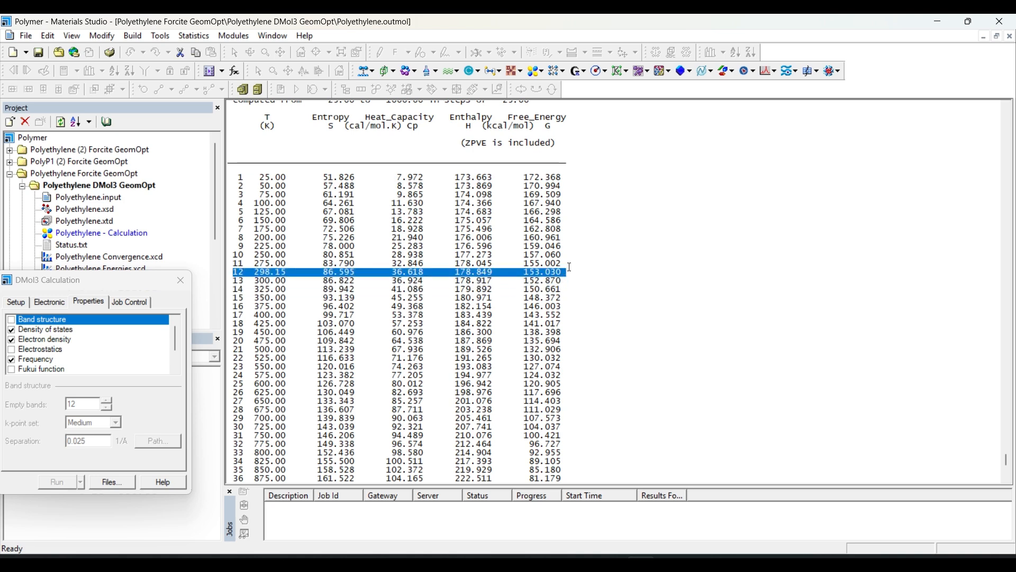
Step: Examine the rest of the thermodynamic table and the vibrational symmetry analysis, return to the 298.15 K row and bring the DMol3 Calculation dialog over the output
scroll(562, 281, "down", 4)
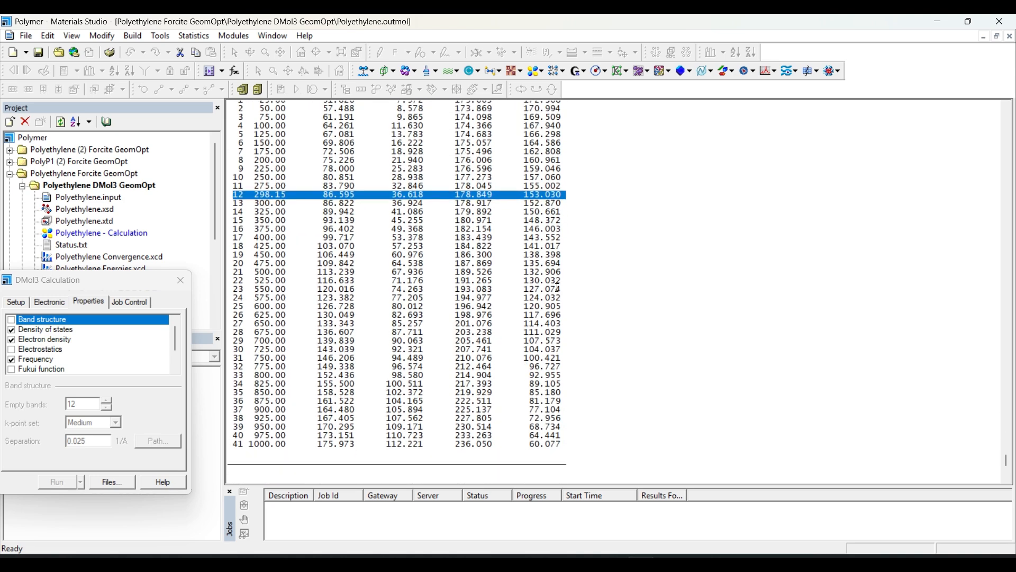
scroll(533, 416, "down", 5)
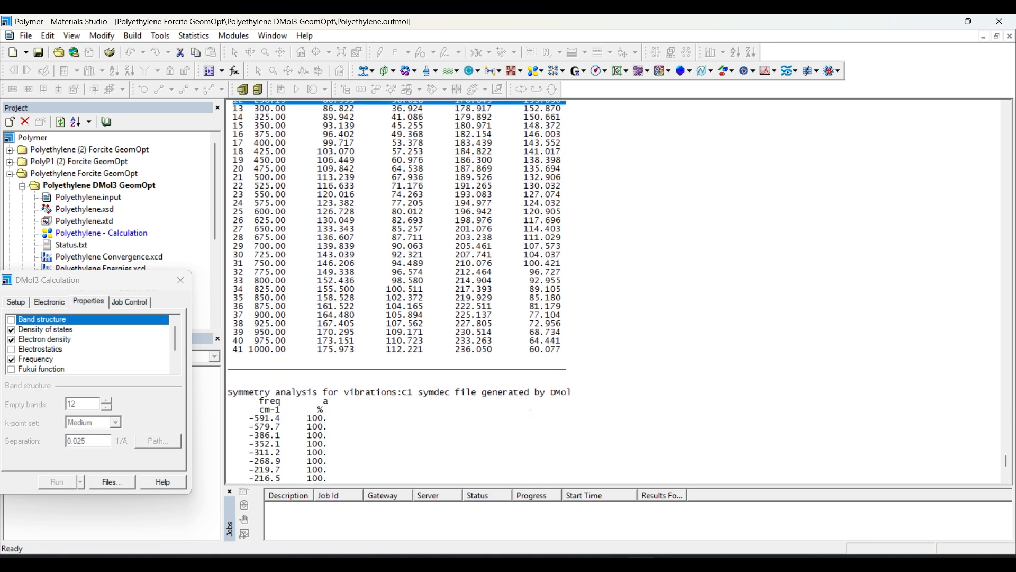
scroll(371, 260, "down", 5)
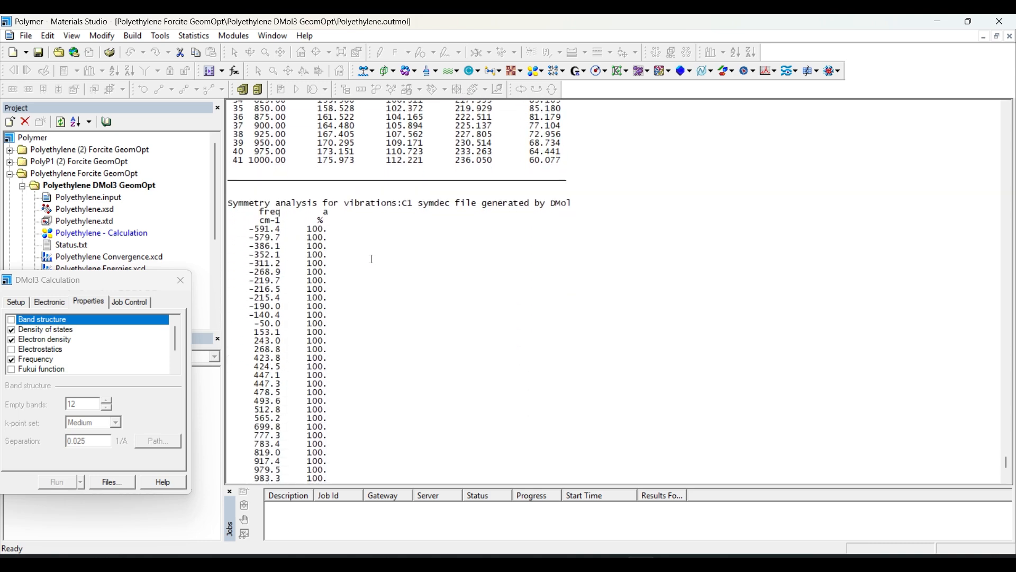
scroll(490, 215, "up", 13)
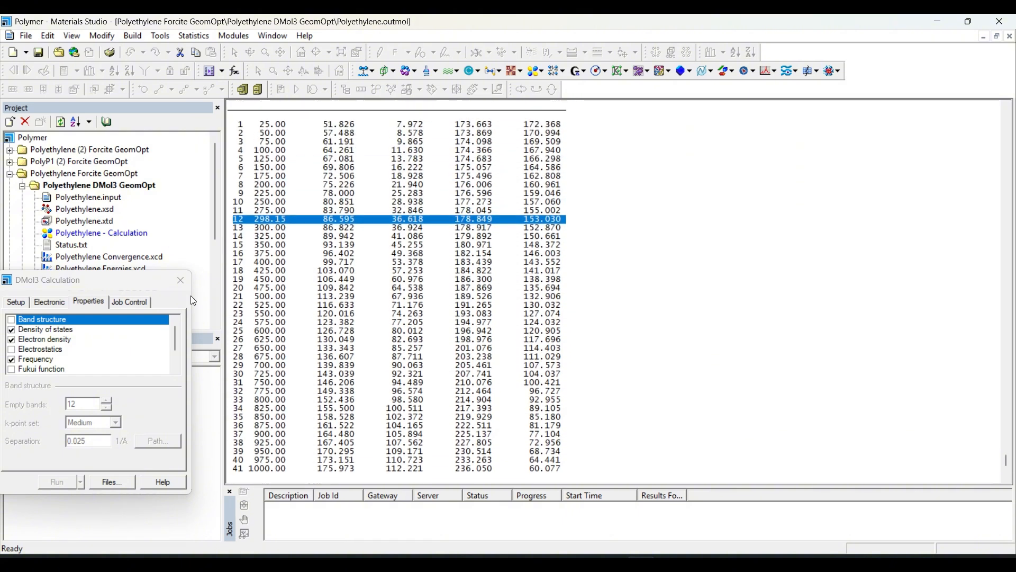
left_click_drag(154, 286, 479, 281)
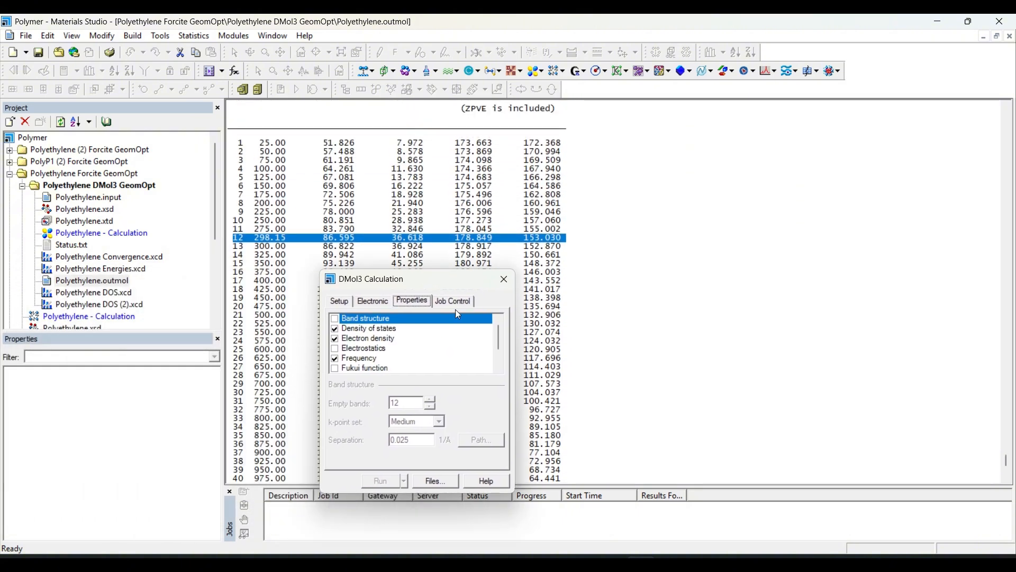